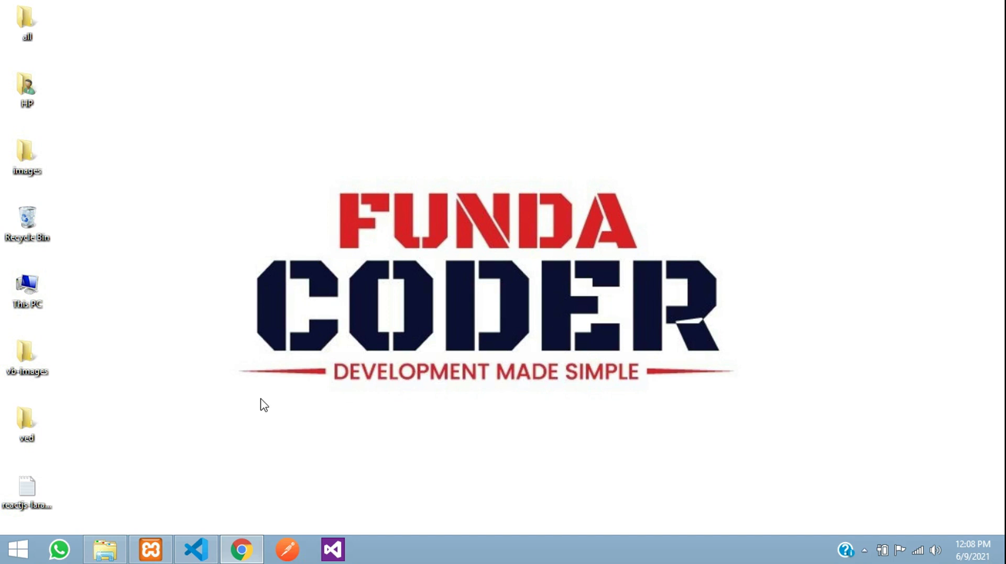
- Restore the Chrome window showing the Funda Hotel Booking home page
{"action": "left_click", "coordinate": [241, 550]}
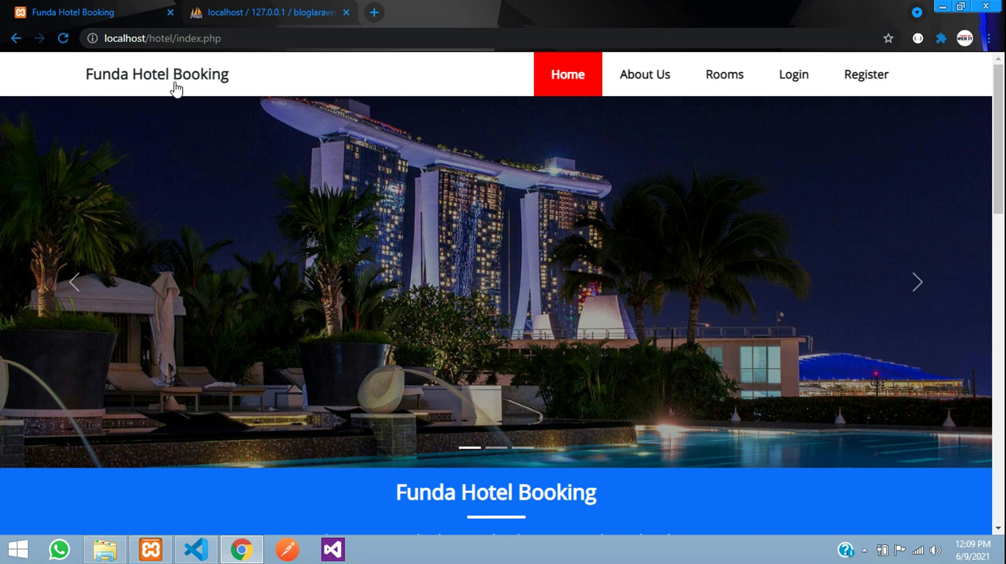
{"action": "scroll", "coordinate": [276, 234], "scroll_direction": "down", "scroll_amount": 3}
{"action": "scroll", "coordinate": [373, 215], "scroll_direction": "up", "scroll_amount": 1}
{"action": "scroll", "coordinate": [374, 218], "scroll_direction": "down", "scroll_amount": 2}
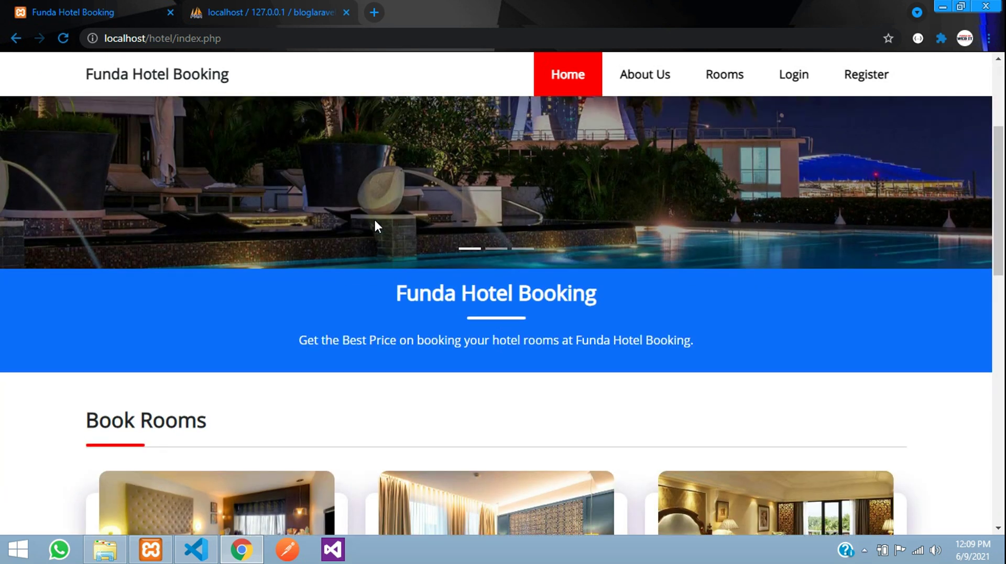
{"action": "scroll", "coordinate": [374, 218], "scroll_direction": "up", "scroll_amount": 4}
{"action": "left_click", "coordinate": [909, 285]}
{"action": "scroll", "coordinate": [818, 294], "scroll_direction": "down", "scroll_amount": 5}
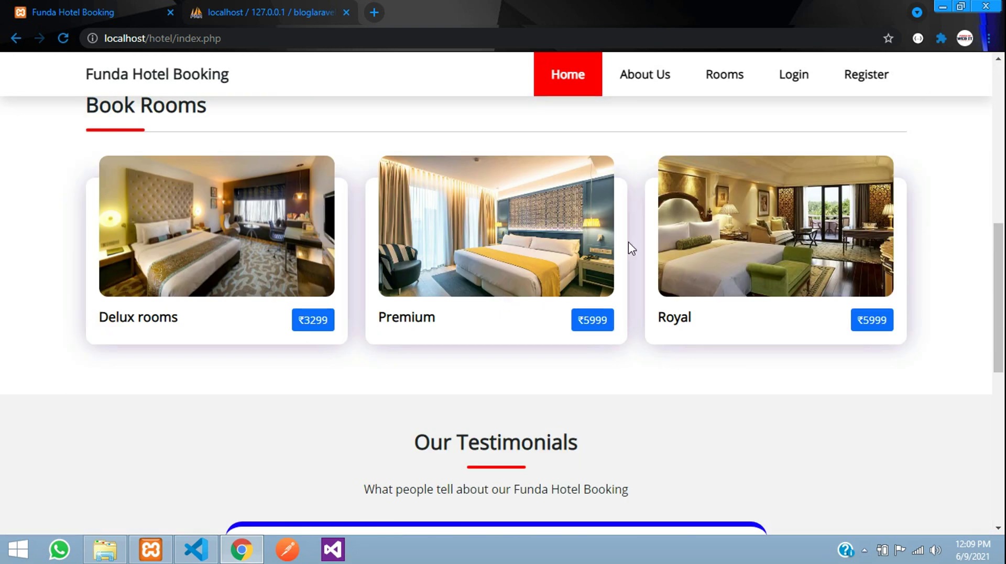
{"action": "scroll", "coordinate": [386, 270], "scroll_direction": "down", "scroll_amount": 5}
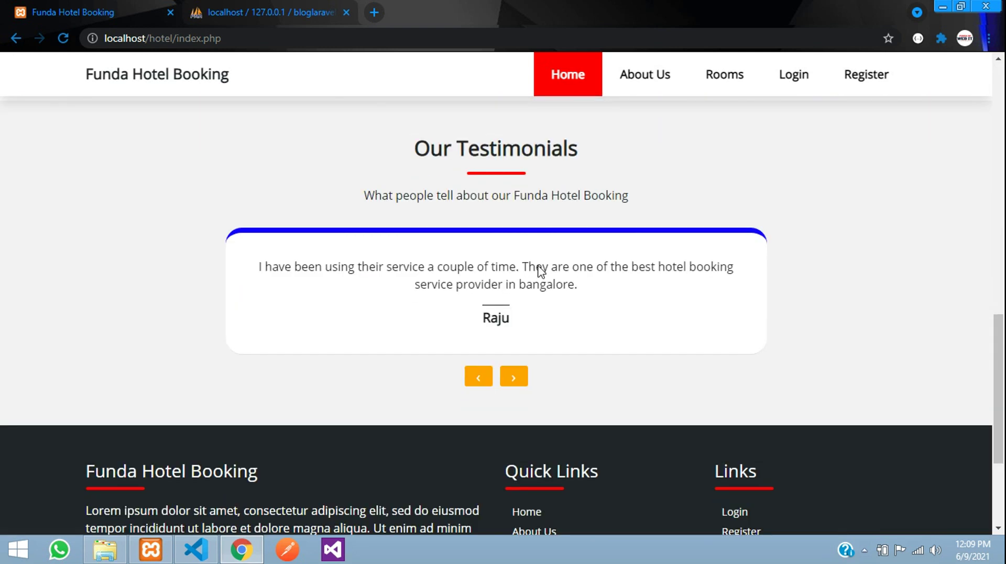
{"action": "left_click_drag", "start_coordinate": [429, 204], "coordinate": [506, 204]}
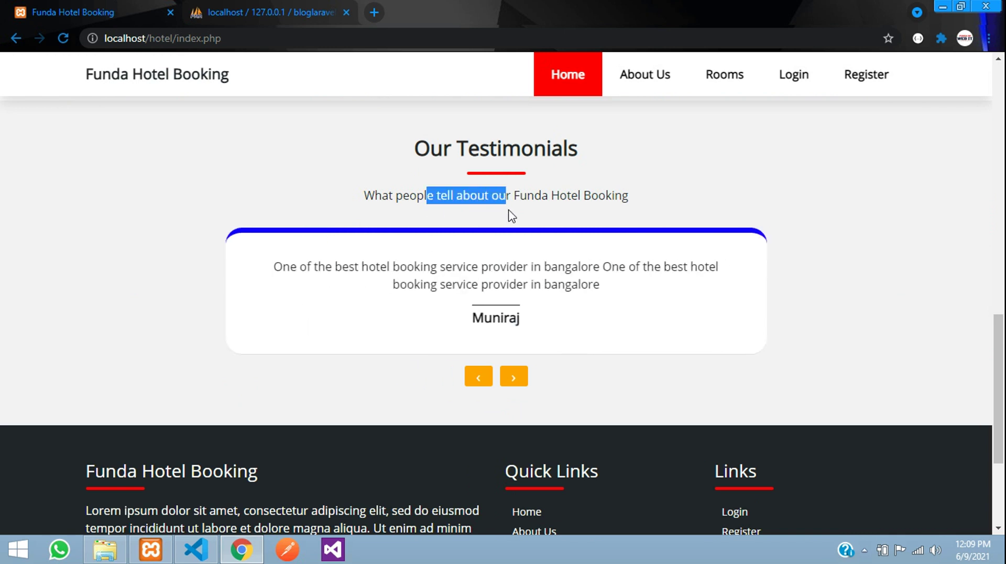
{"action": "scroll", "coordinate": [434, 333], "scroll_direction": "down", "scroll_amount": 3}
{"action": "scroll", "coordinate": [406, 326], "scroll_direction": "up", "scroll_amount": 9}
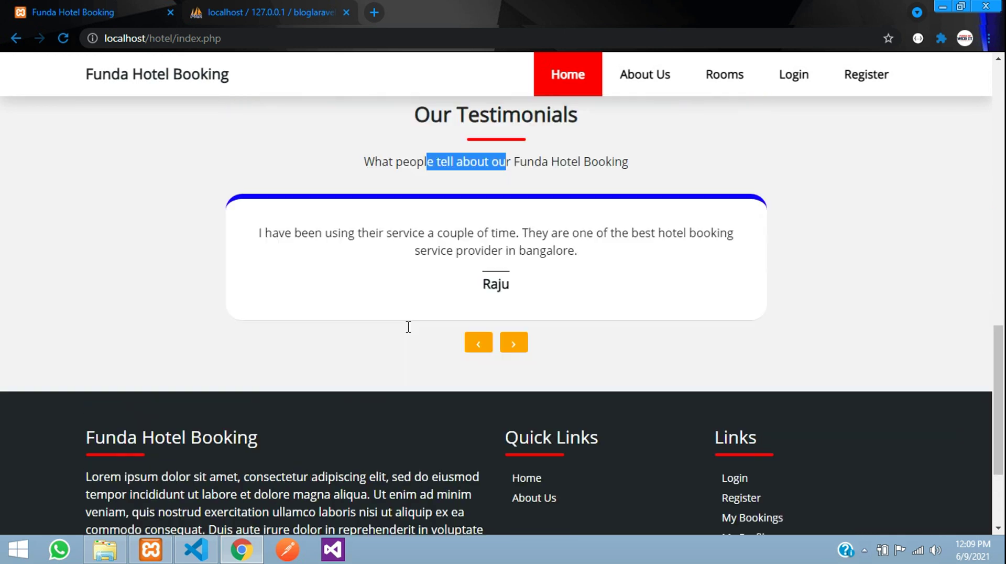
{"action": "scroll", "coordinate": [288, 287], "scroll_direction": "up", "scroll_amount": 1}
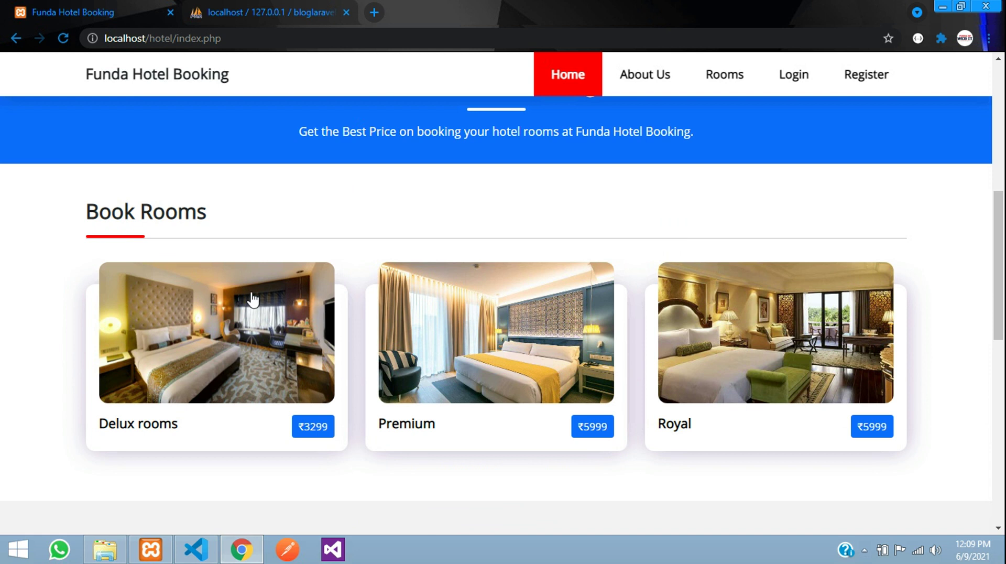
- Open the Delux rooms details page and look over its description and amenities
{"action": "left_click", "coordinate": [165, 358]}
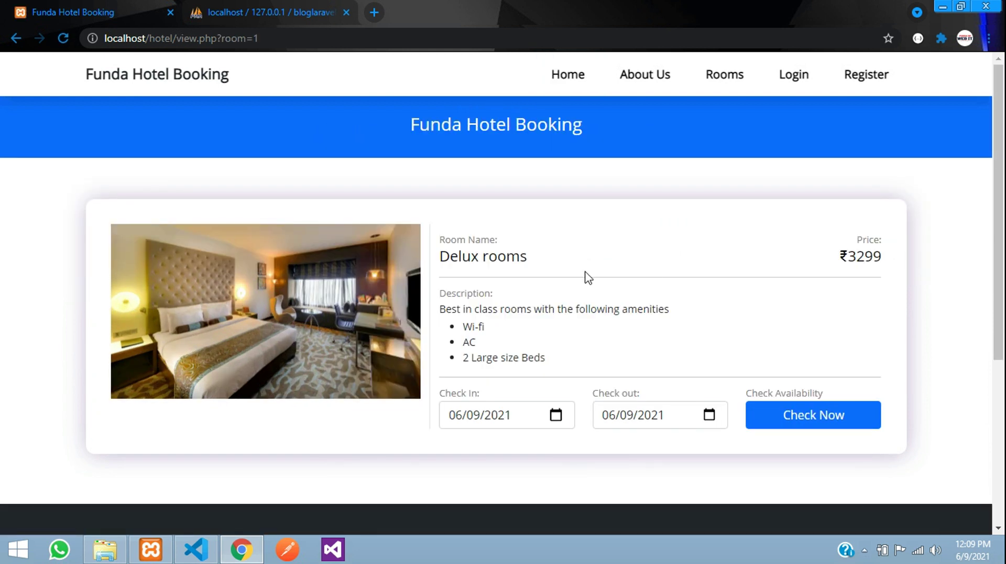
{"action": "left_click_drag", "start_coordinate": [454, 313], "coordinate": [498, 350]}
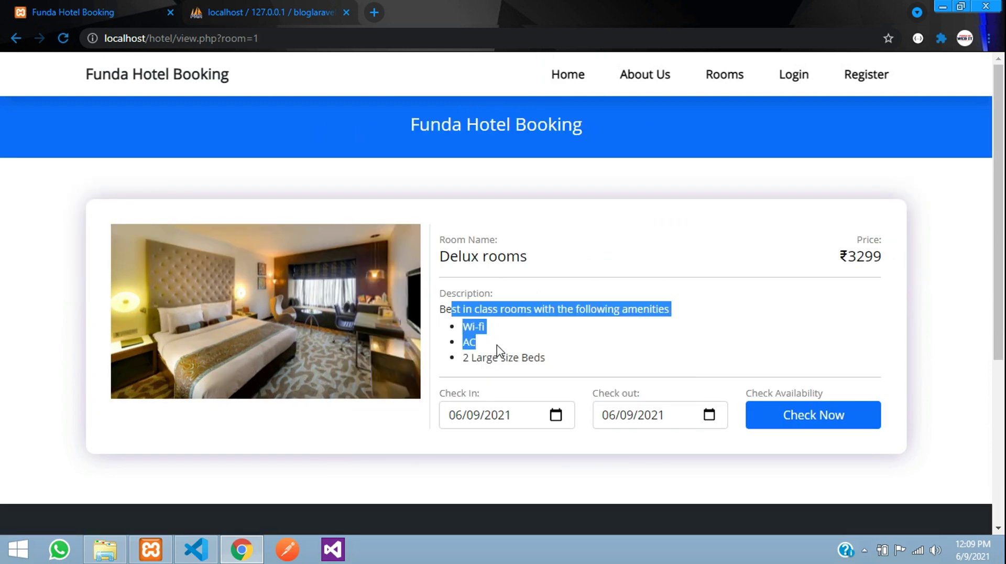
{"action": "left_click", "coordinate": [488, 330]}
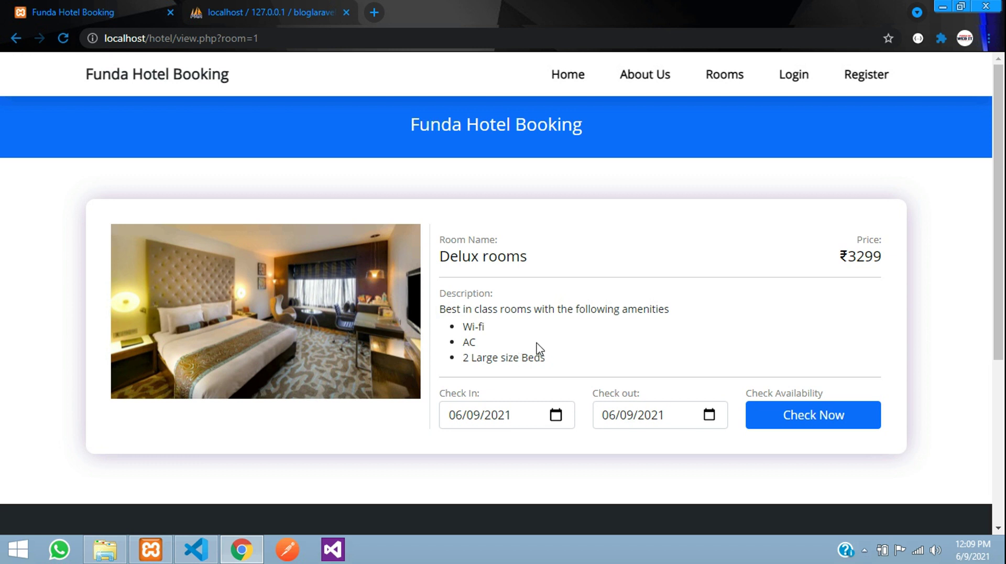
{"action": "left_click_drag", "start_coordinate": [447, 310], "coordinate": [573, 357]}
{"action": "left_click", "coordinate": [573, 358]}
{"action": "scroll", "coordinate": [566, 359], "scroll_direction": "down", "scroll_amount": 3}
{"action": "scroll", "coordinate": [561, 322], "scroll_direction": "up", "scroll_amount": 1}
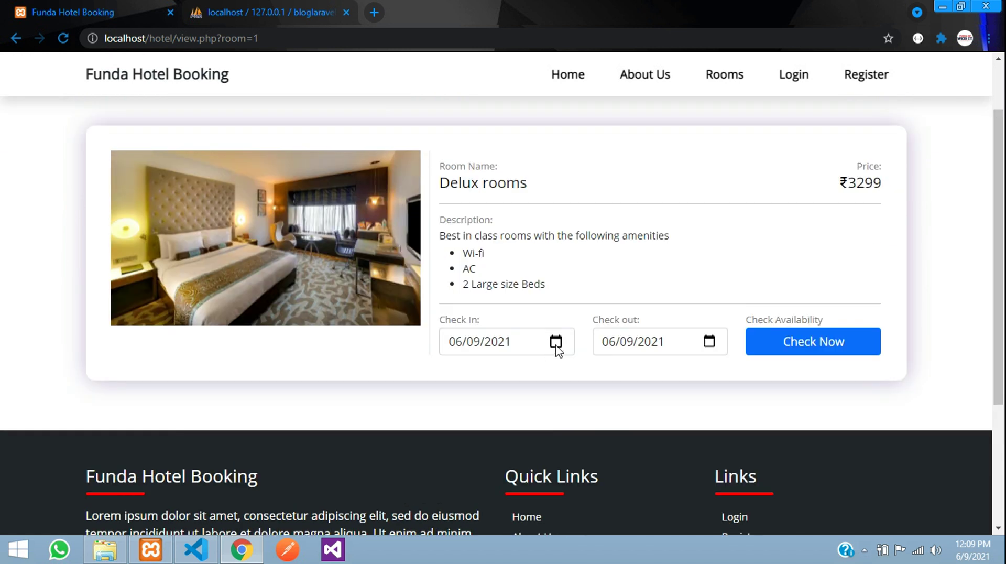
- Set check-in to 06/11/2021 and check-out to 06/14/2021, then check availability
{"action": "left_click", "coordinate": [556, 341]}
{"action": "left_click", "coordinate": [562, 206]}
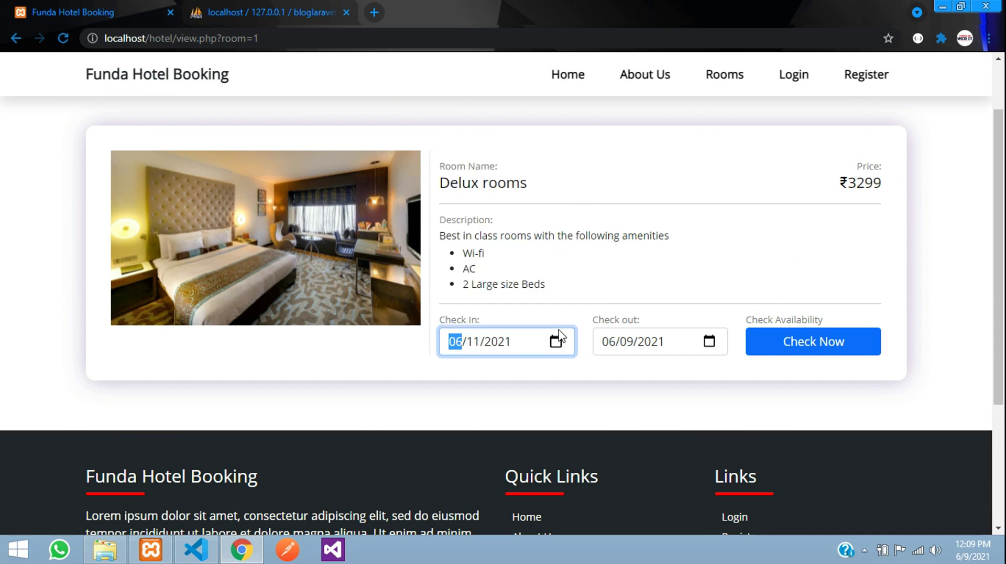
{"action": "left_click", "coordinate": [644, 300]}
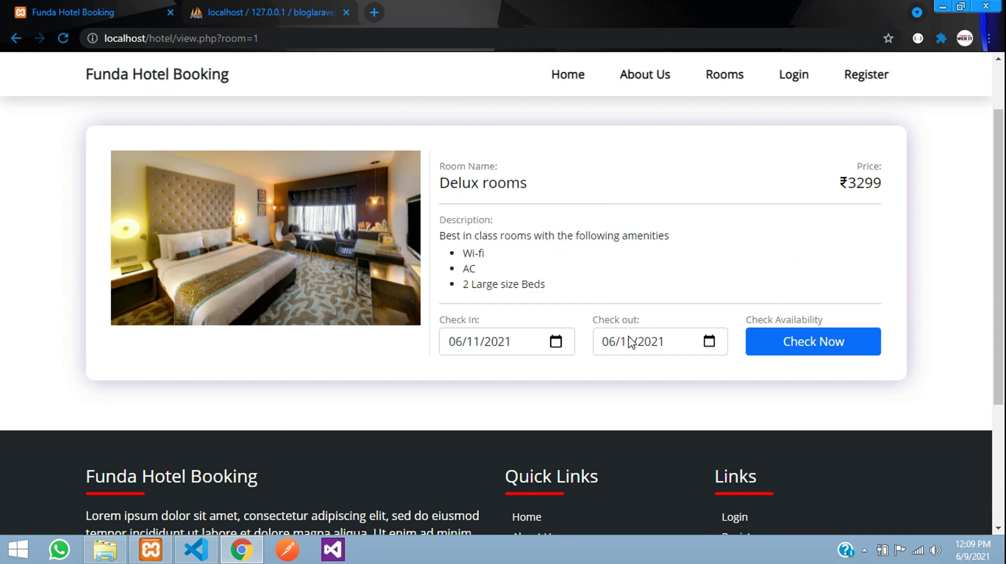
{"action": "left_click", "coordinate": [709, 342]}
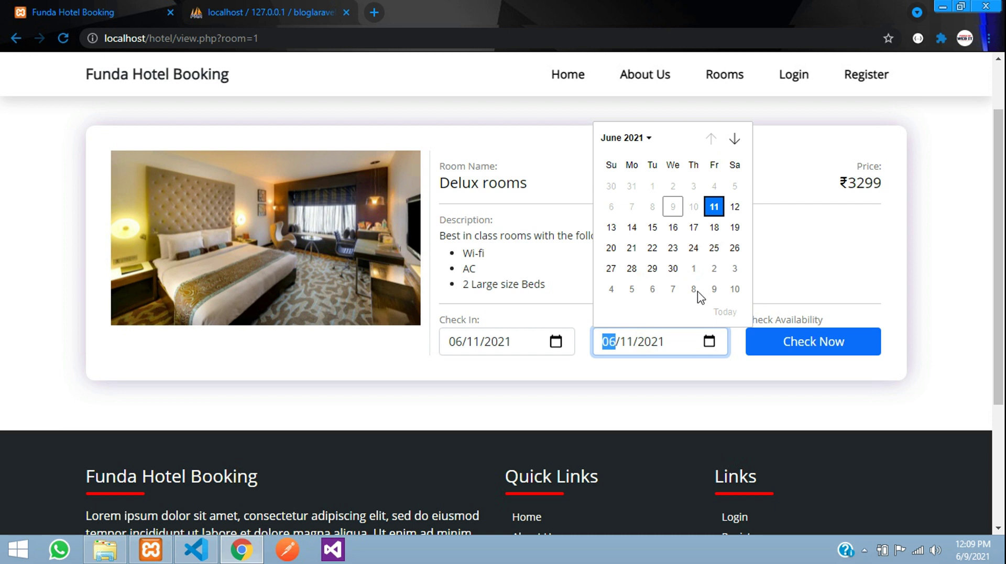
{"action": "left_click", "coordinate": [693, 214]}
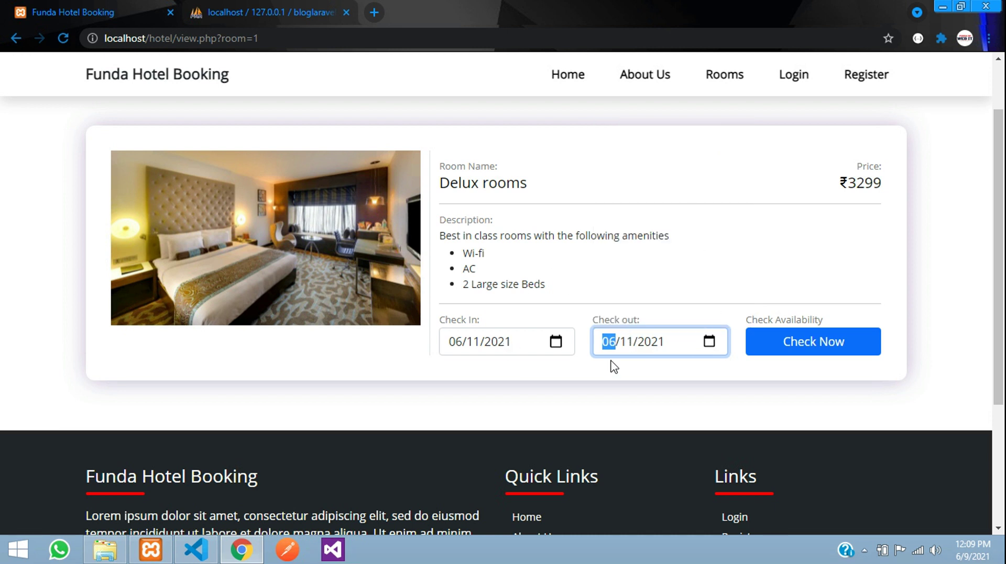
{"action": "left_click", "coordinate": [481, 352]}
{"action": "left_click", "coordinate": [710, 342]}
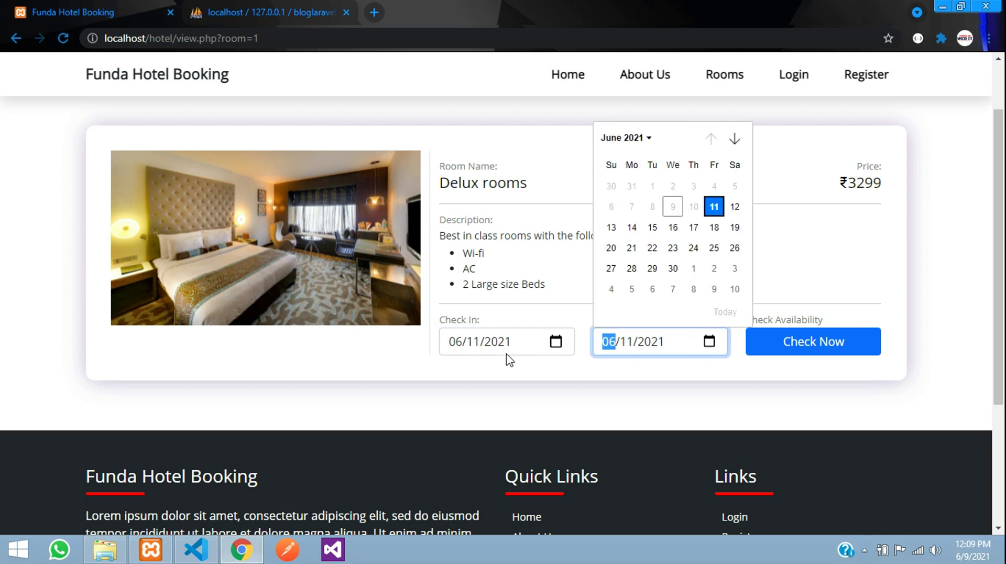
{"action": "left_click", "coordinate": [632, 227]}
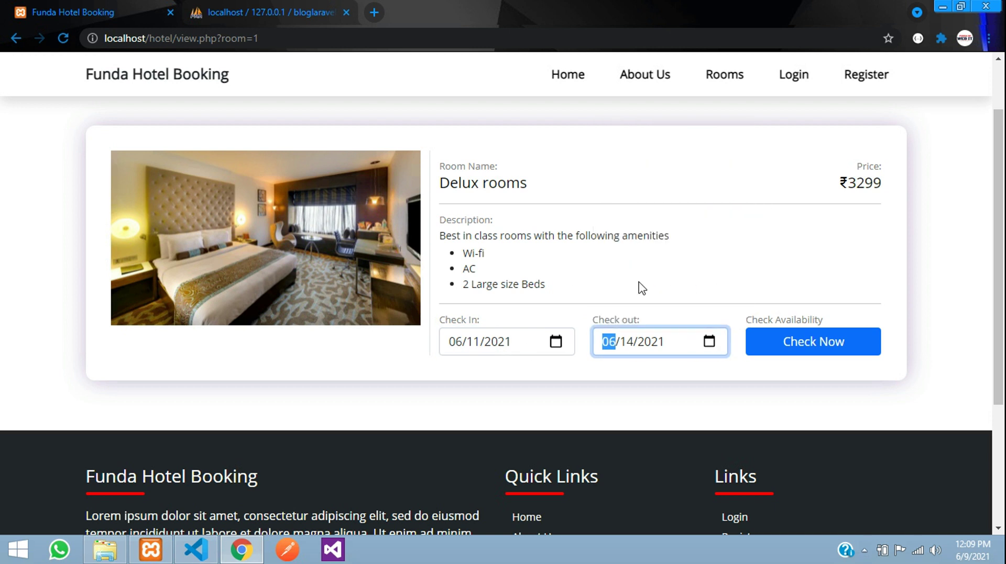
{"action": "left_click", "coordinate": [807, 341]}
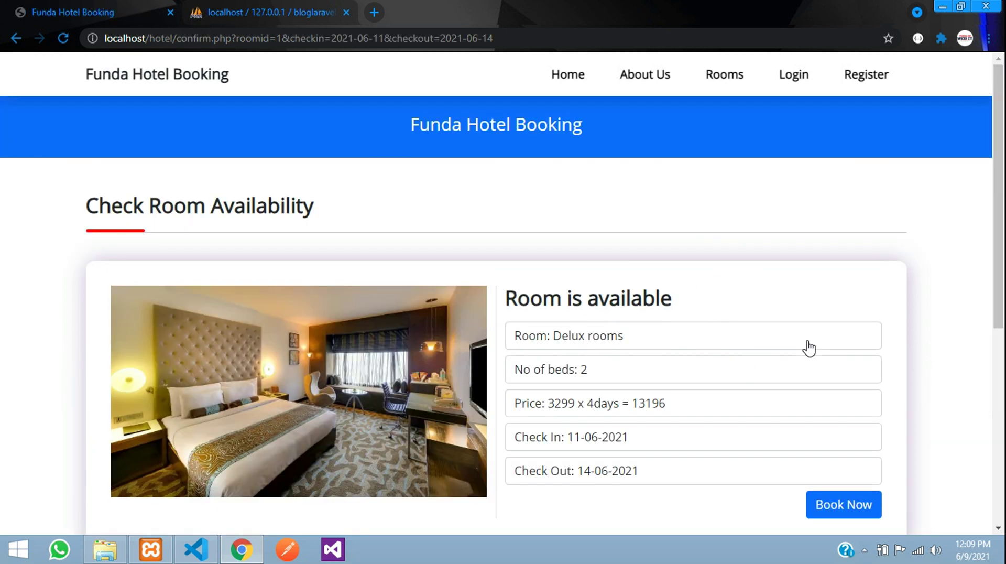
- Review the availability details: Delux rooms, beds, 3299 x 4days = 13196, and the dates
{"action": "scroll", "coordinate": [591, 340], "scroll_direction": "down", "scroll_amount": 2}
{"action": "left_click_drag", "start_coordinate": [557, 226], "coordinate": [627, 216]}
{"action": "left_click_drag", "start_coordinate": [560, 263], "coordinate": [639, 261]}
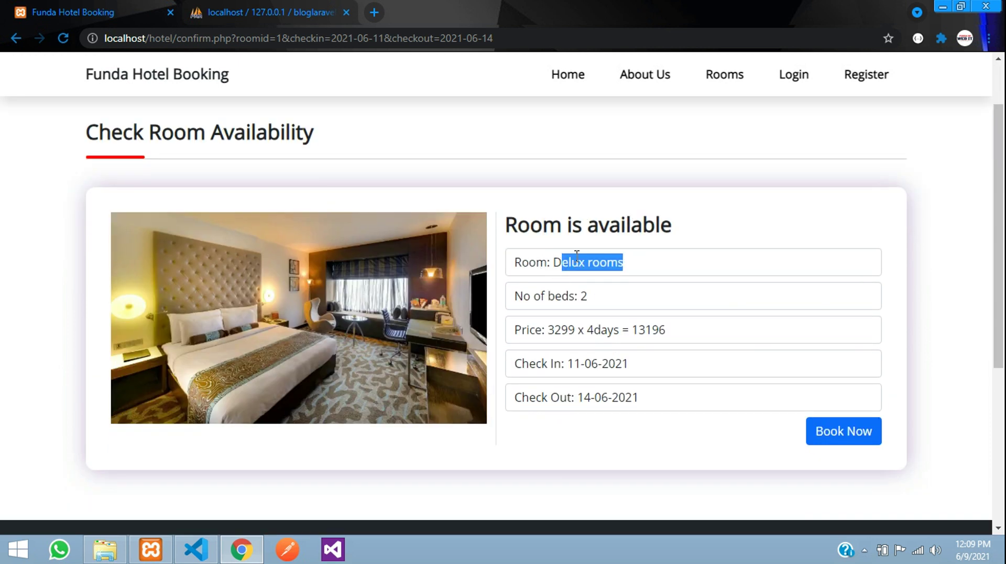
{"action": "double_click", "coordinate": [584, 296]}
{"action": "left_click", "coordinate": [530, 262]}
{"action": "left_click_drag", "start_coordinate": [549, 330], "coordinate": [676, 332]}
{"action": "left_click", "coordinate": [675, 333]}
{"action": "left_click_drag", "start_coordinate": [568, 366], "coordinate": [594, 363]}
{"action": "left_click_drag", "start_coordinate": [578, 398], "coordinate": [586, 397]}
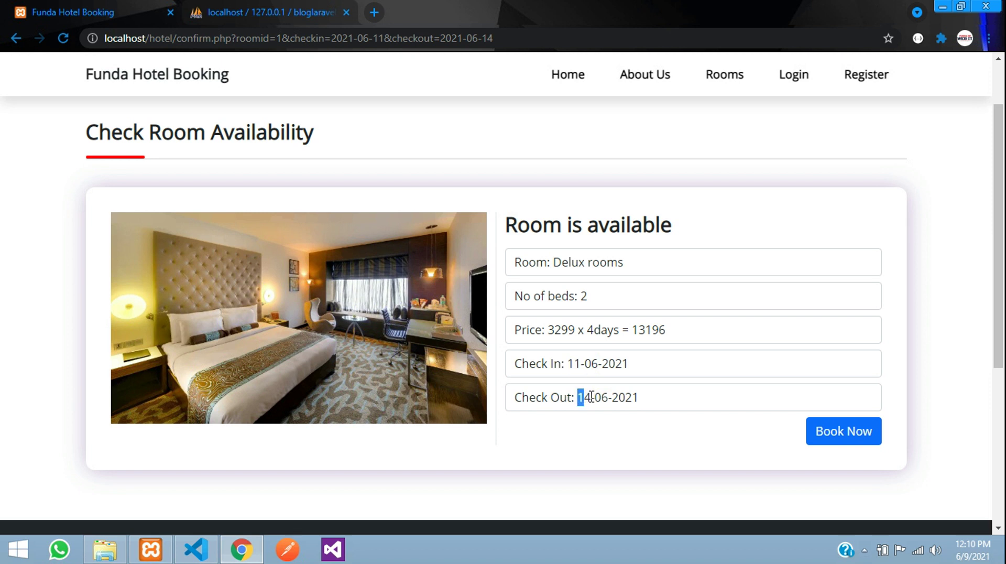
- Book the room choosing Cash Payment and confirm the booking
{"action": "left_click", "coordinate": [854, 439]}
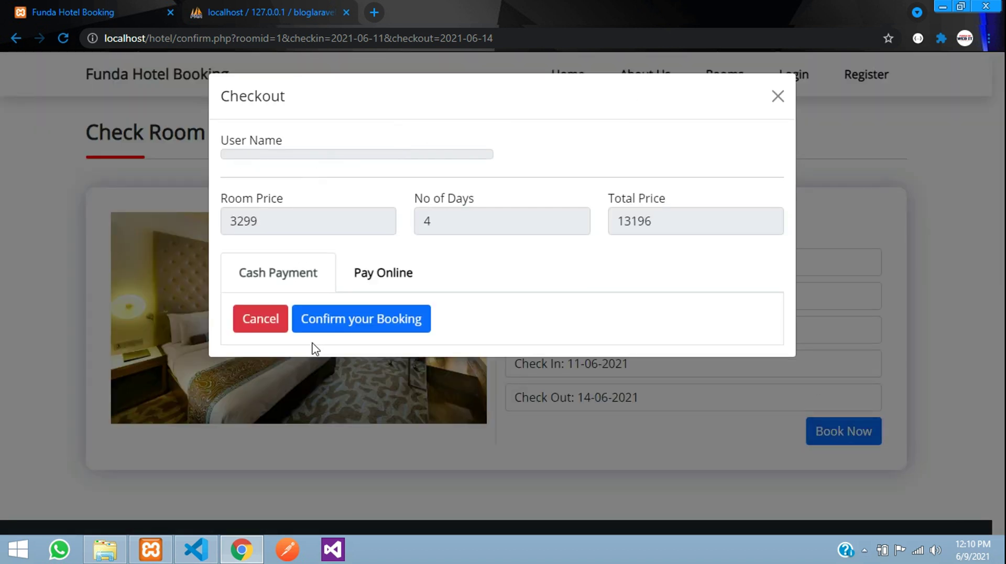
{"action": "left_click", "coordinate": [365, 280]}
{"action": "left_click", "coordinate": [272, 278]}
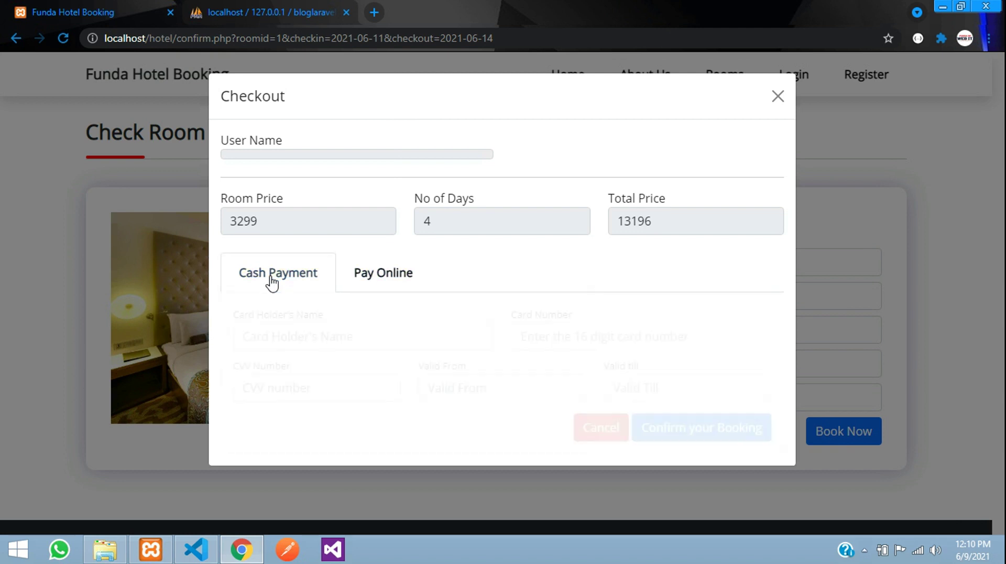
{"action": "left_click", "coordinate": [384, 278]}
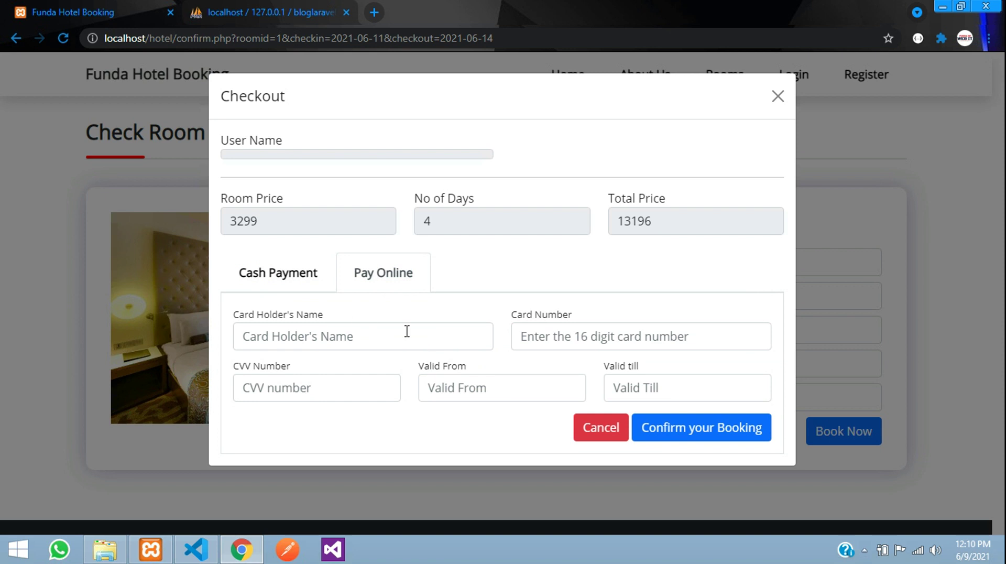
{"action": "left_click", "coordinate": [319, 286]}
{"action": "left_click", "coordinate": [381, 314]}
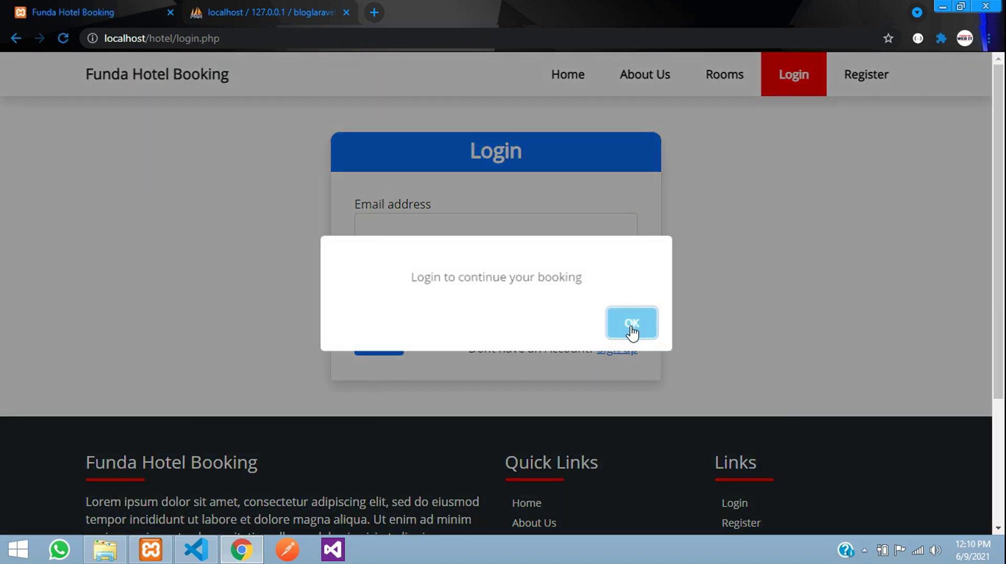
- Log in with the user's email address and password, dismissing the warning and success alerts
{"action": "left_click", "coordinate": [631, 331]}
{"action": "left_click", "coordinate": [470, 226]}
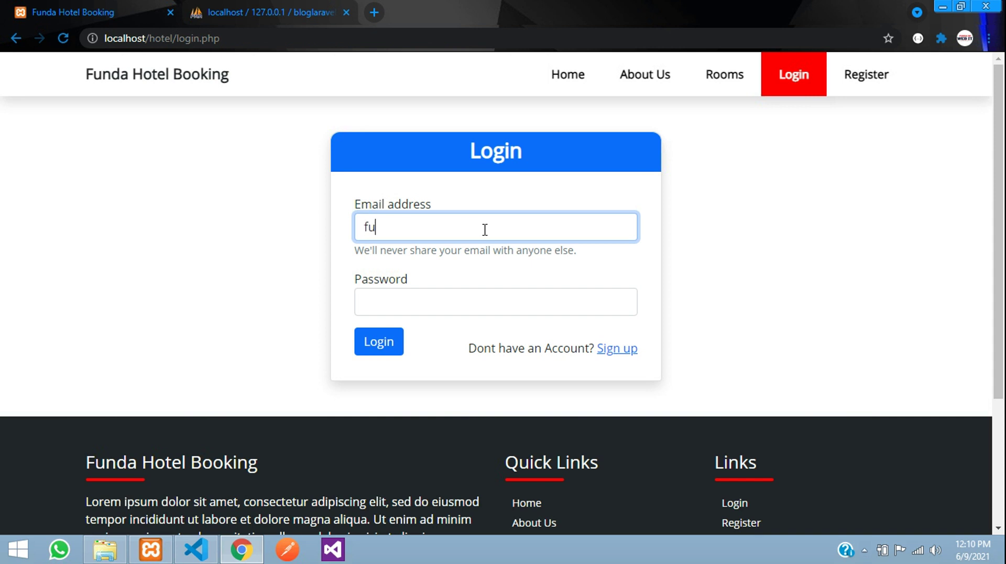
{"action": "key", "text": "Tab"}
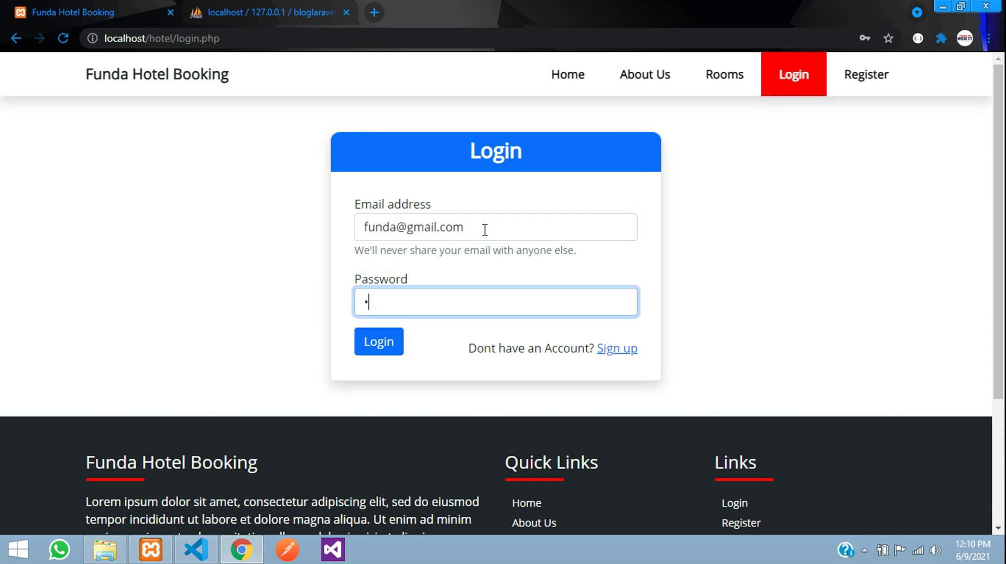
{"action": "left_click", "coordinate": [396, 357]}
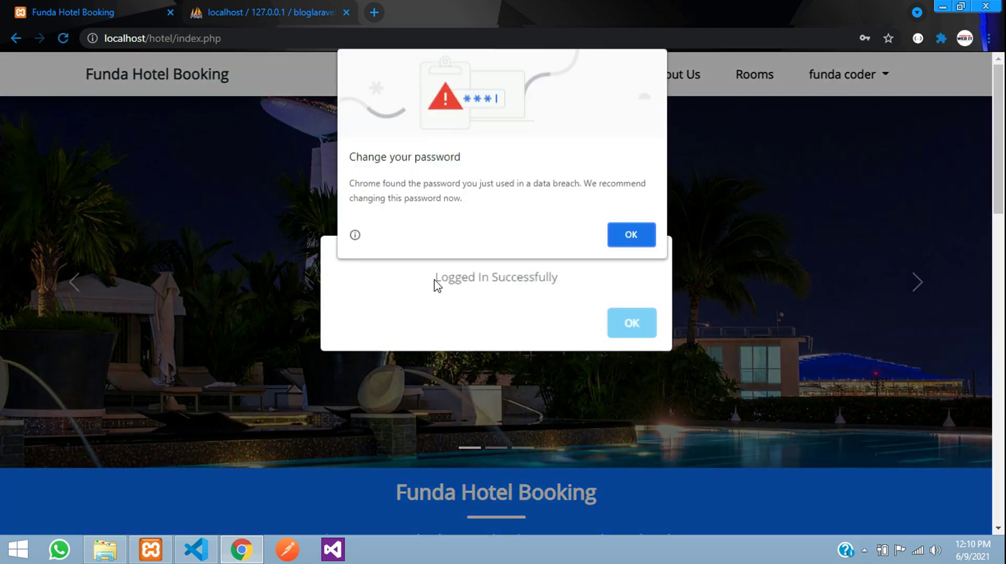
{"action": "left_click", "coordinate": [642, 231]}
{"action": "left_click", "coordinate": [629, 333]}
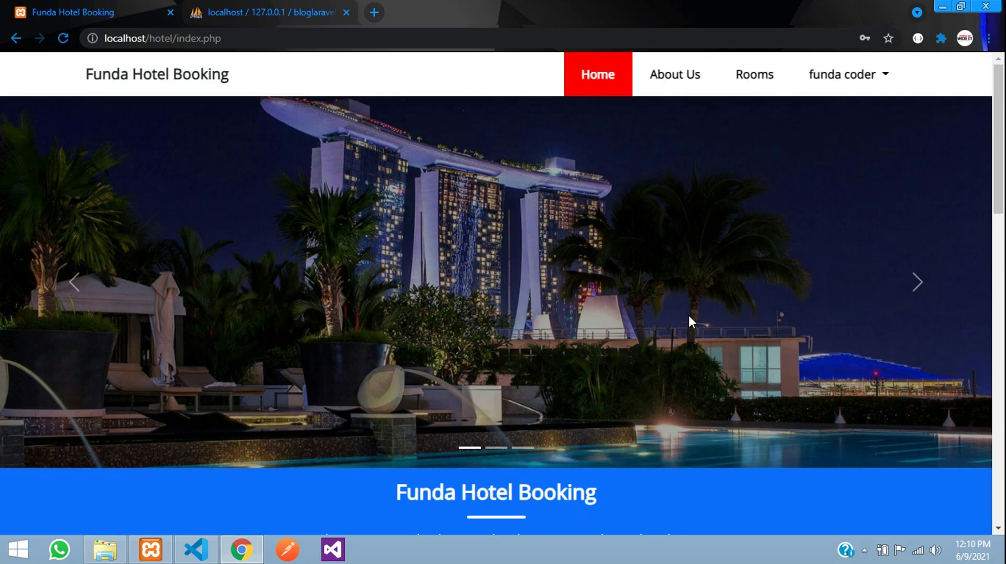
- Open the signed-in user's account menu and close it again
{"action": "scroll", "coordinate": [688, 313], "scroll_direction": "down", "scroll_amount": 3}
{"action": "left_click", "coordinate": [838, 76]}
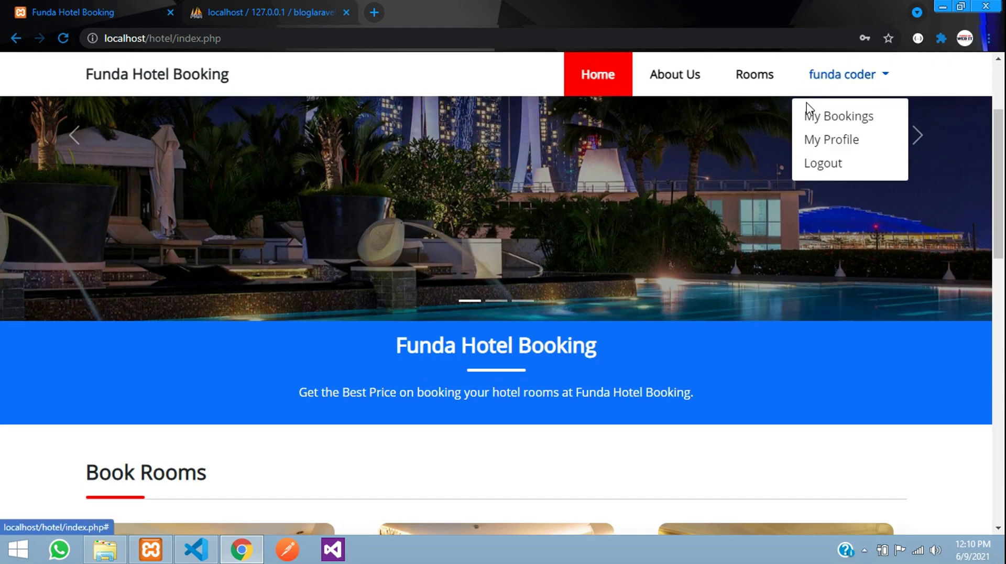
{"action": "left_click", "coordinate": [701, 146]}
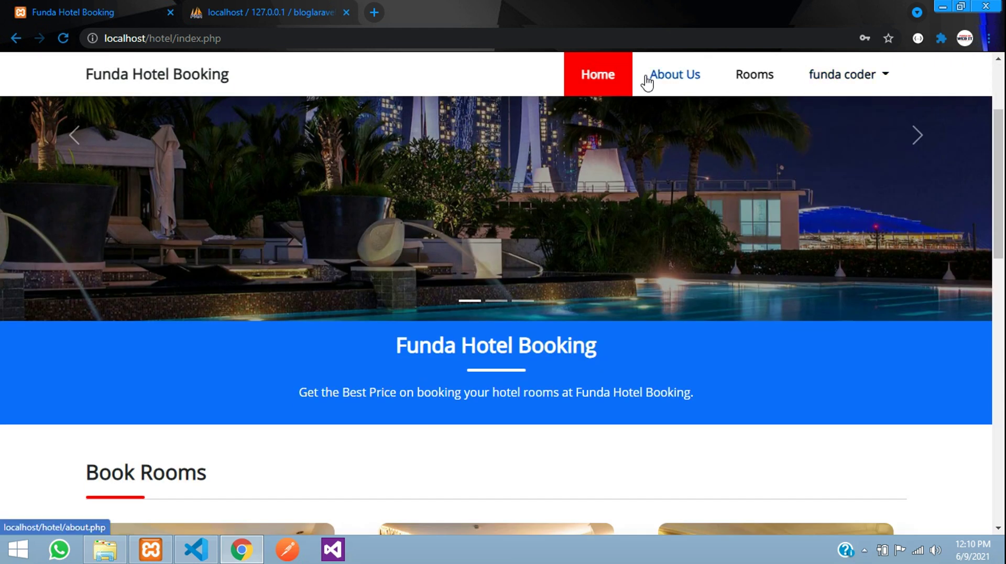
- Check Delux room availability for one day on 09-06-2021, priced 3299
{"action": "scroll", "coordinate": [583, 290], "scroll_direction": "down", "scroll_amount": 6}
{"action": "left_click", "coordinate": [267, 258]}
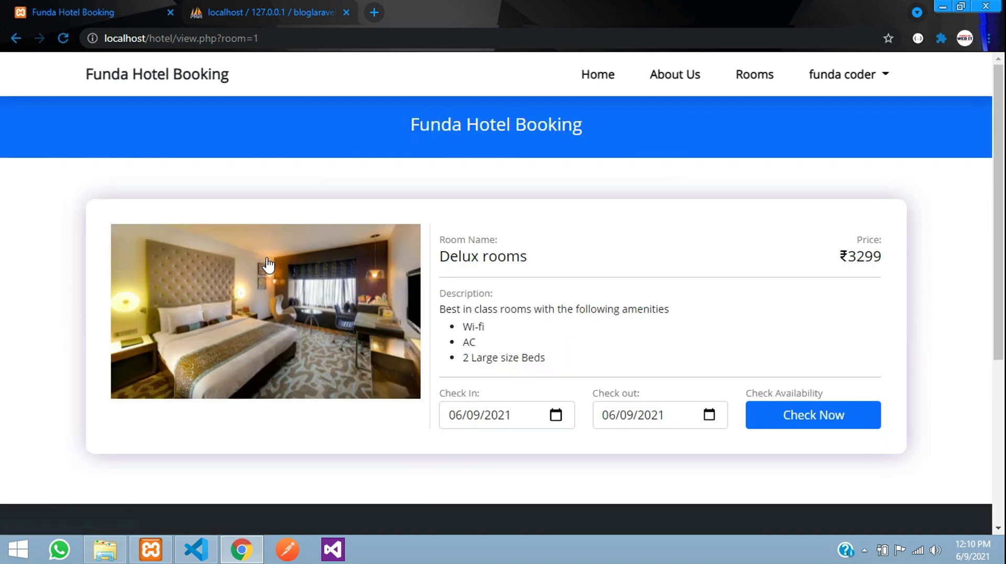
{"action": "left_click", "coordinate": [797, 419]}
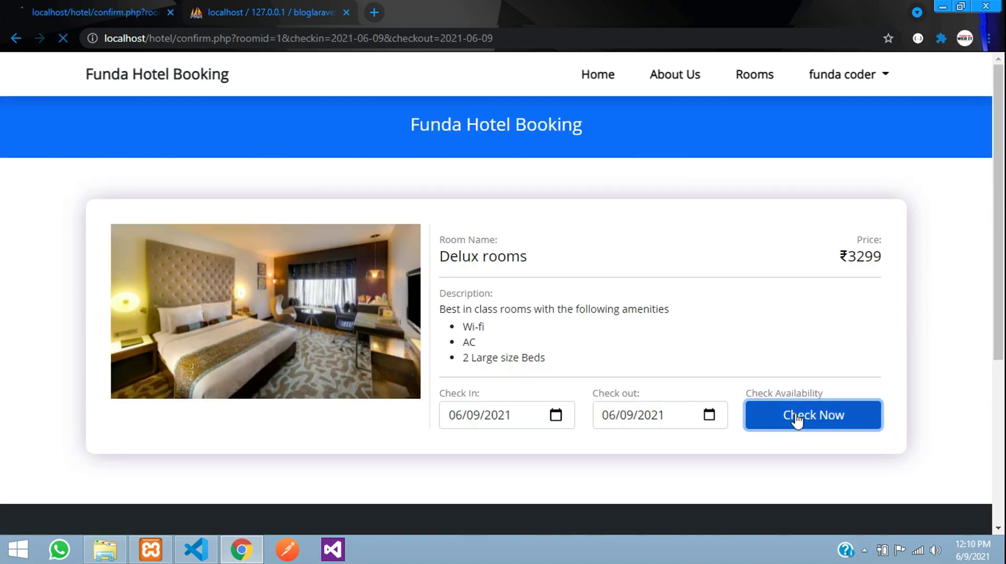
{"action": "scroll", "coordinate": [673, 437], "scroll_direction": "down", "scroll_amount": 3}
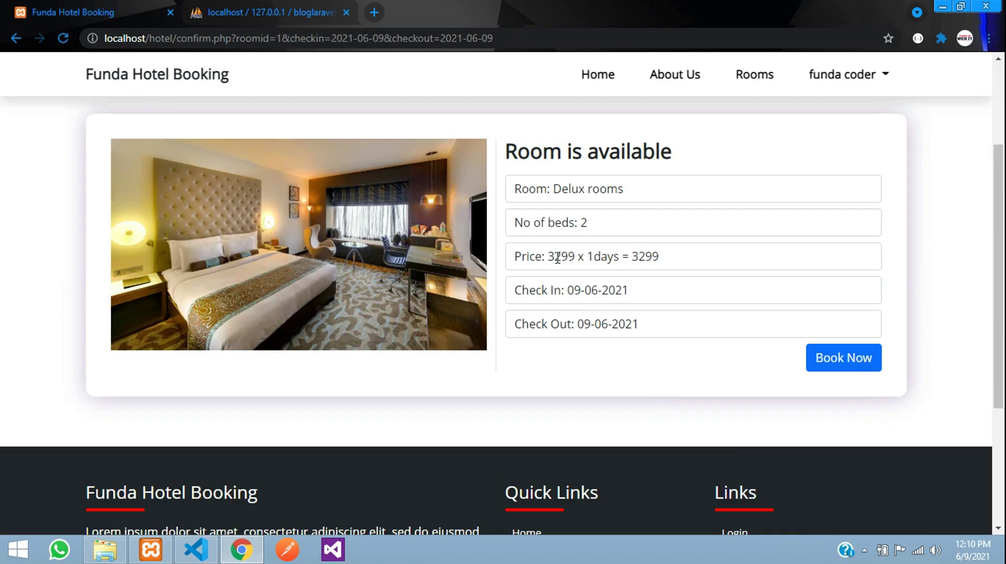
{"action": "left_click_drag", "start_coordinate": [558, 257], "coordinate": [644, 275]}
{"action": "left_click_drag", "start_coordinate": [568, 290], "coordinate": [601, 290]}
{"action": "double_click", "coordinate": [586, 324]}
- Book the Delux room and confirm it with Cash Payment
{"action": "left_click", "coordinate": [845, 359]}
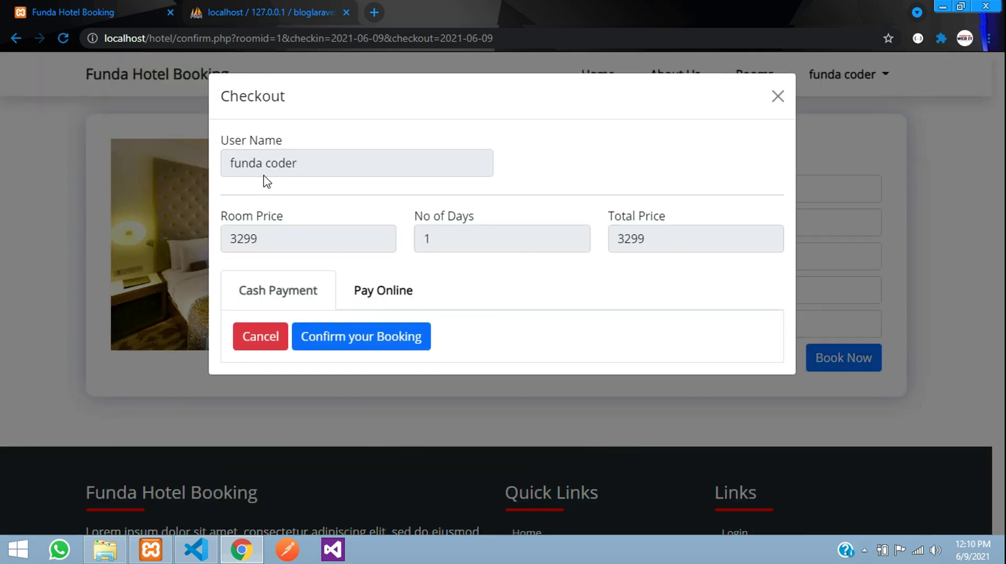
{"action": "left_click_drag", "start_coordinate": [246, 159], "coordinate": [342, 193]}
{"action": "left_click", "coordinate": [343, 194]}
{"action": "left_click", "coordinate": [330, 336]}
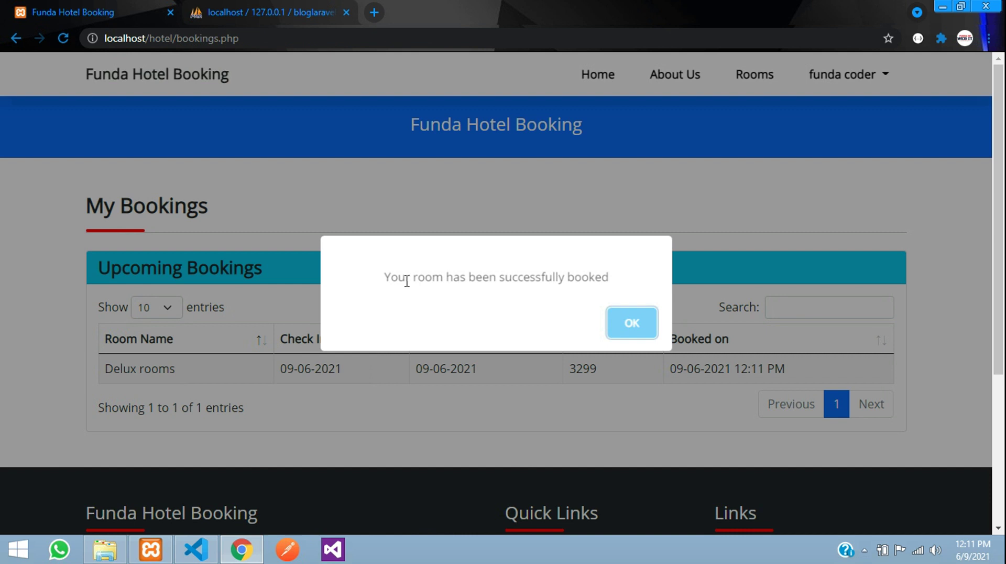
- Dismiss the booking success alert and review the upcoming Delux booking for 09-06-2021
{"action": "left_click_drag", "start_coordinate": [386, 280], "coordinate": [612, 283]}
{"action": "left_click", "coordinate": [623, 338]}
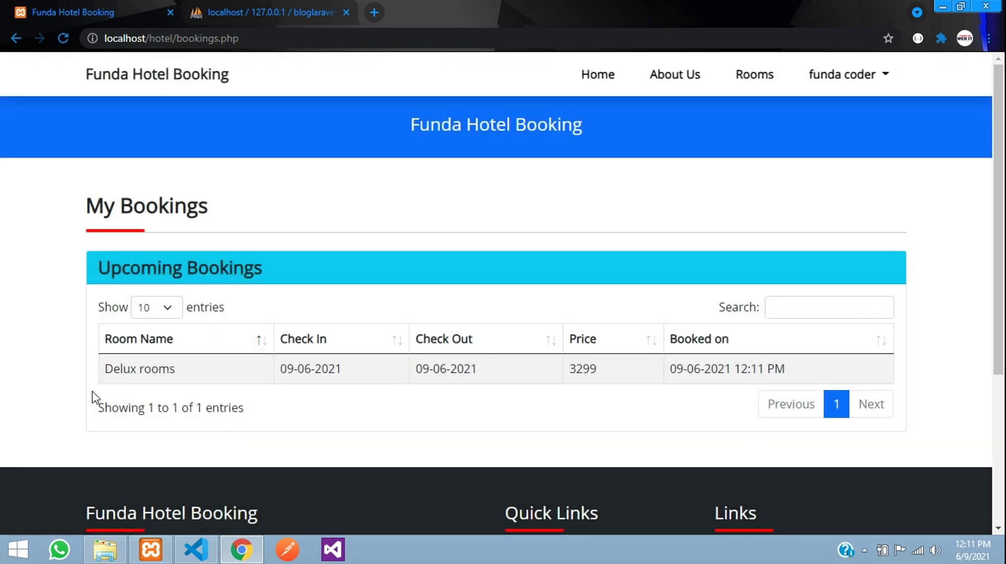
{"action": "left_click_drag", "start_coordinate": [93, 270], "coordinate": [282, 266]}
{"action": "left_click", "coordinate": [284, 267]}
{"action": "scroll", "coordinate": [307, 265], "scroll_direction": "down", "scroll_amount": 1}
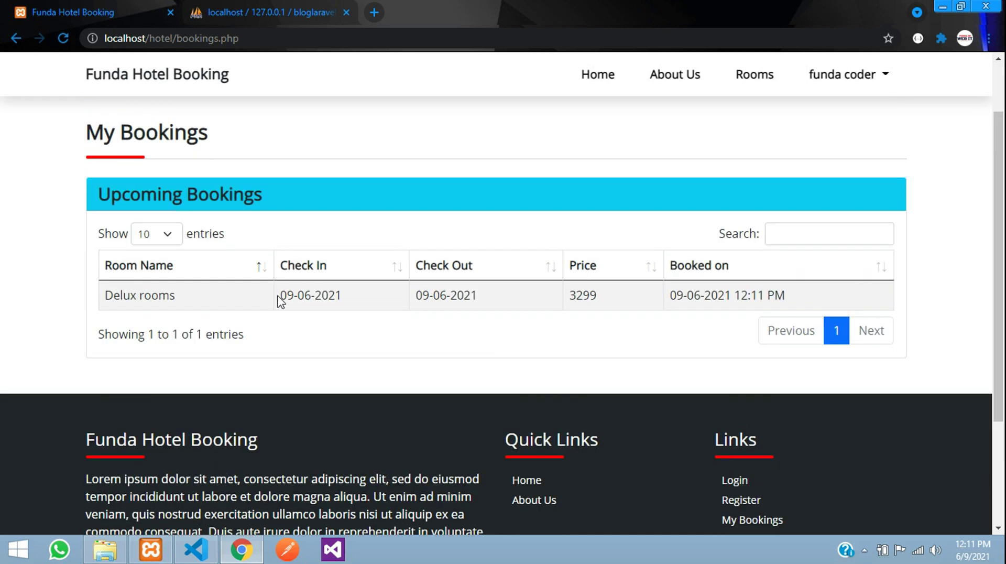
{"action": "left_click_drag", "start_coordinate": [278, 296], "coordinate": [339, 303]}
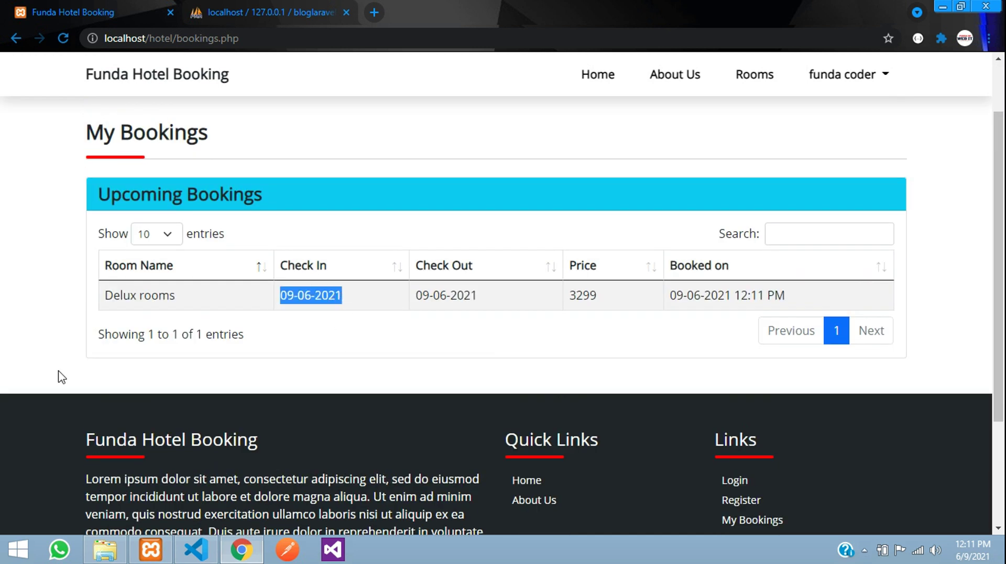
{"action": "left_click", "coordinate": [105, 376]}
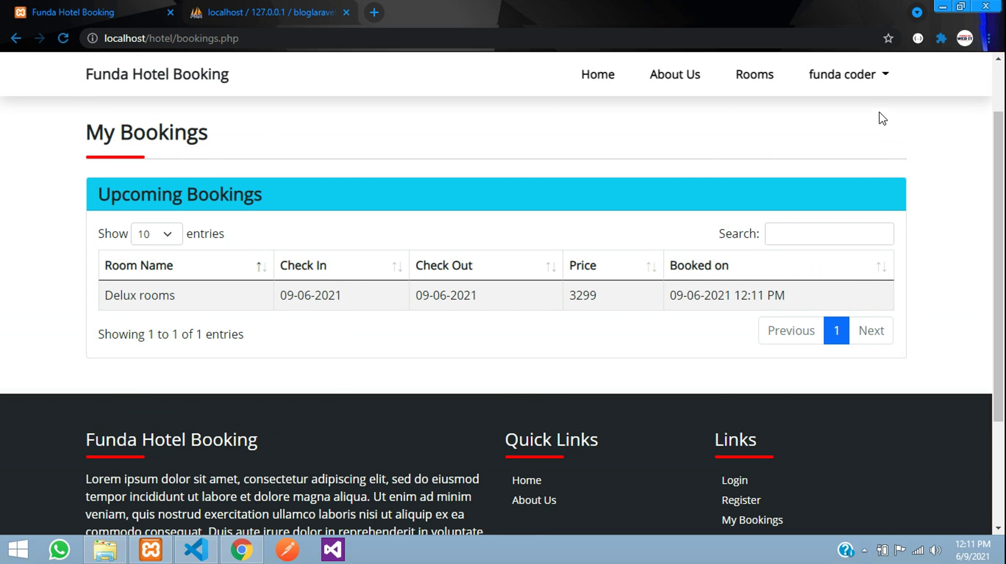
- Open My Bookings from the account menu to see the booking listed
{"action": "left_click", "coordinate": [842, 74]}
{"action": "left_click", "coordinate": [819, 117]}
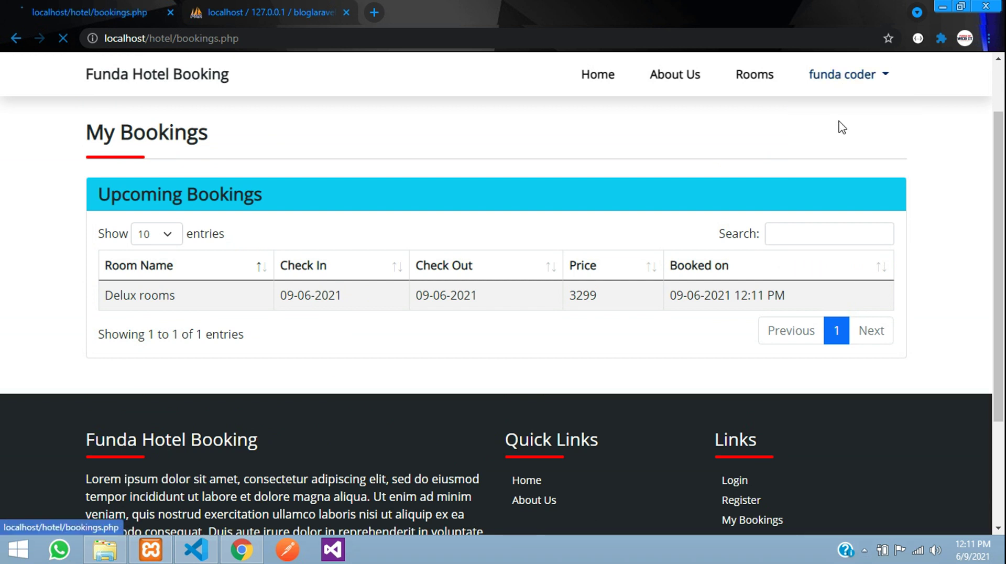
{"action": "scroll", "coordinate": [252, 315], "scroll_direction": "down", "scroll_amount": 1}
{"action": "scroll", "coordinate": [251, 314], "scroll_direction": "up", "scroll_amount": 1}
- Open My Profile and capitalise the first name by typing 'F' at its start
{"action": "left_click", "coordinate": [840, 83]}
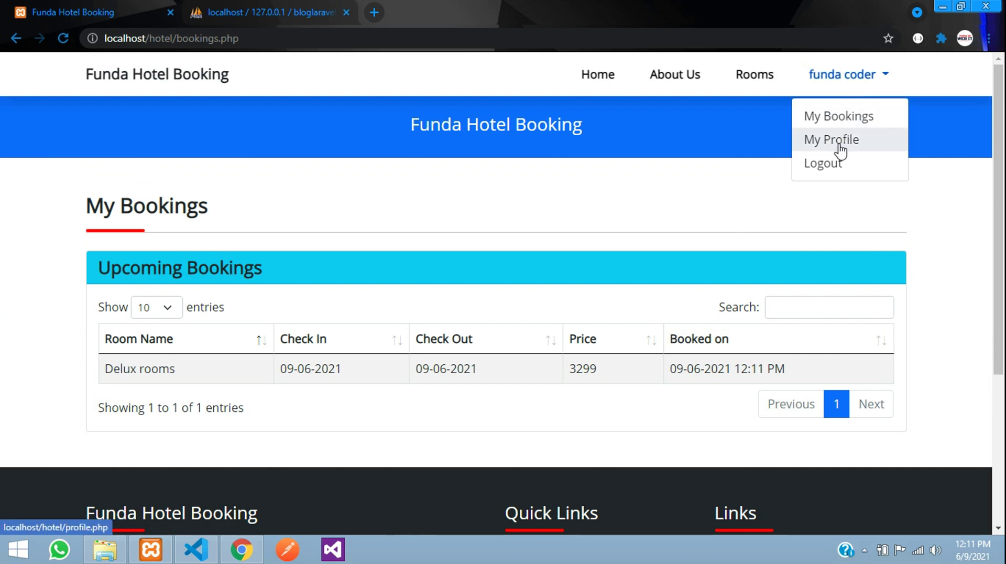
{"action": "left_click", "coordinate": [822, 141]}
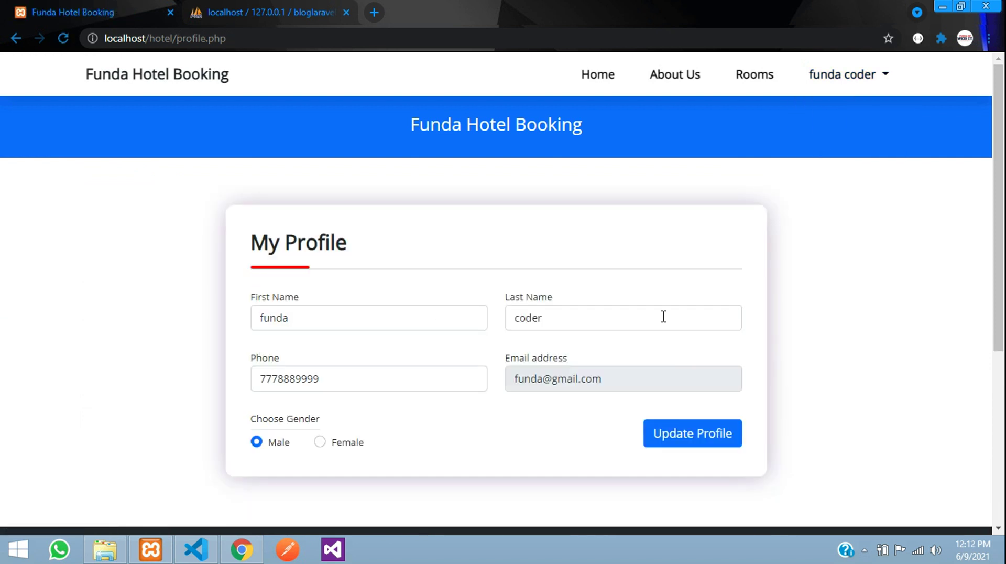
{"action": "left_click", "coordinate": [261, 317]}
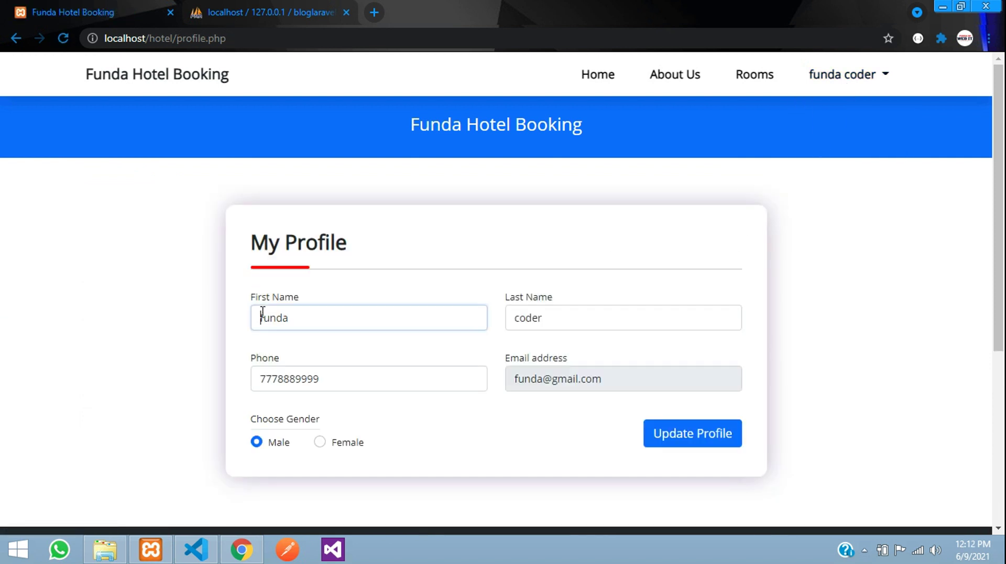
{"action": "type", "text": "F"}
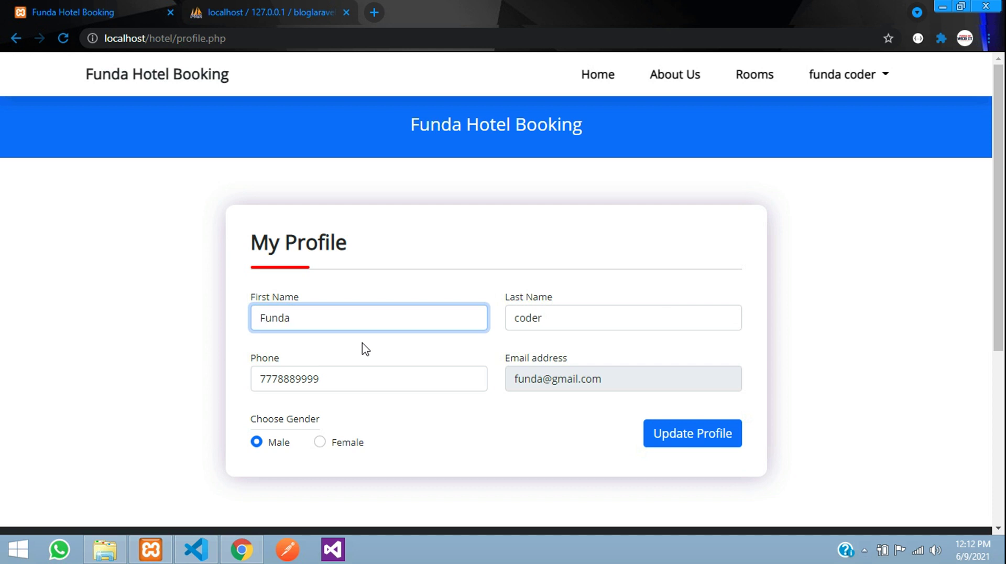
- Replace the phone number, update the profile, and dismiss the success confirmation
{"action": "left_click", "coordinate": [357, 382]}
{"action": "key", "text": "ctrl+a"}
{"action": "type", "text": "1"}
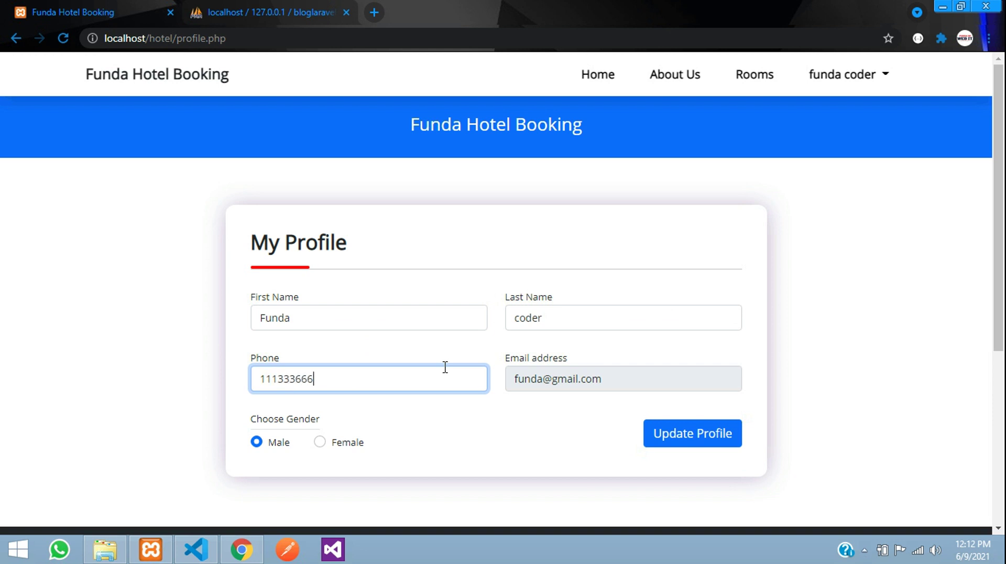
{"action": "left_click", "coordinate": [683, 431]}
{"action": "left_click_drag", "start_coordinate": [425, 277], "coordinate": [624, 283]}
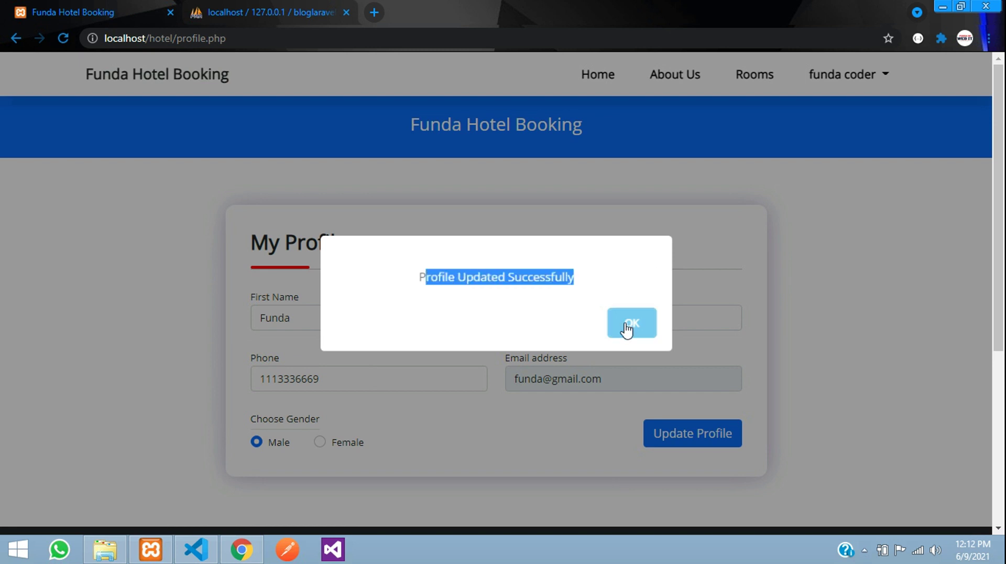
{"action": "left_click", "coordinate": [629, 326]}
- Browse the Rooms and About Us pages, then return to Rooms
{"action": "left_click", "coordinate": [750, 79]}
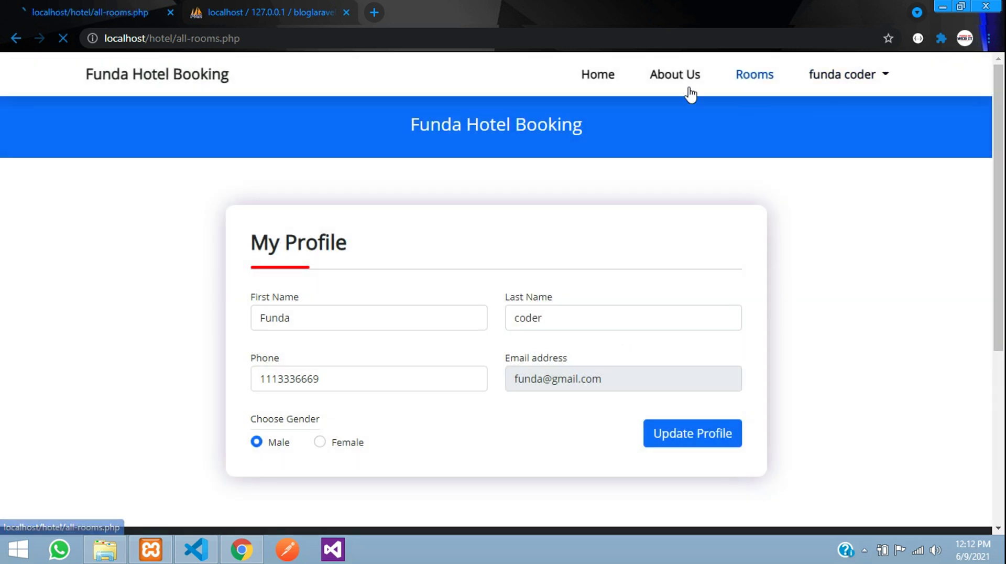
{"action": "left_click", "coordinate": [827, 79]}
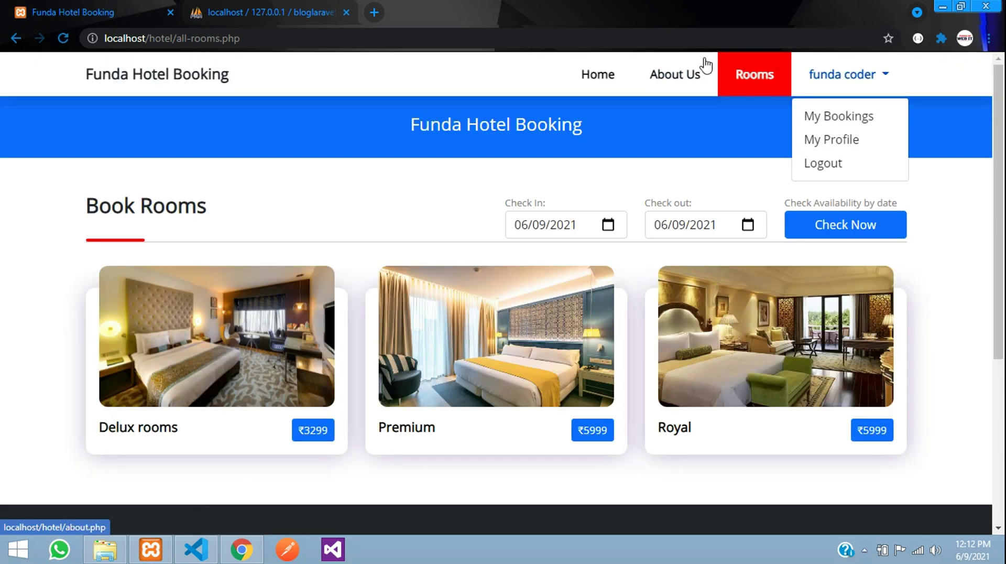
{"action": "left_click", "coordinate": [669, 75]}
{"action": "scroll", "coordinate": [527, 269], "scroll_direction": "down", "scroll_amount": 8}
{"action": "scroll", "coordinate": [525, 265], "scroll_direction": "up", "scroll_amount": 7}
{"action": "scroll", "coordinate": [528, 250], "scroll_direction": "up", "scroll_amount": 2}
{"action": "left_click", "coordinate": [750, 86]}
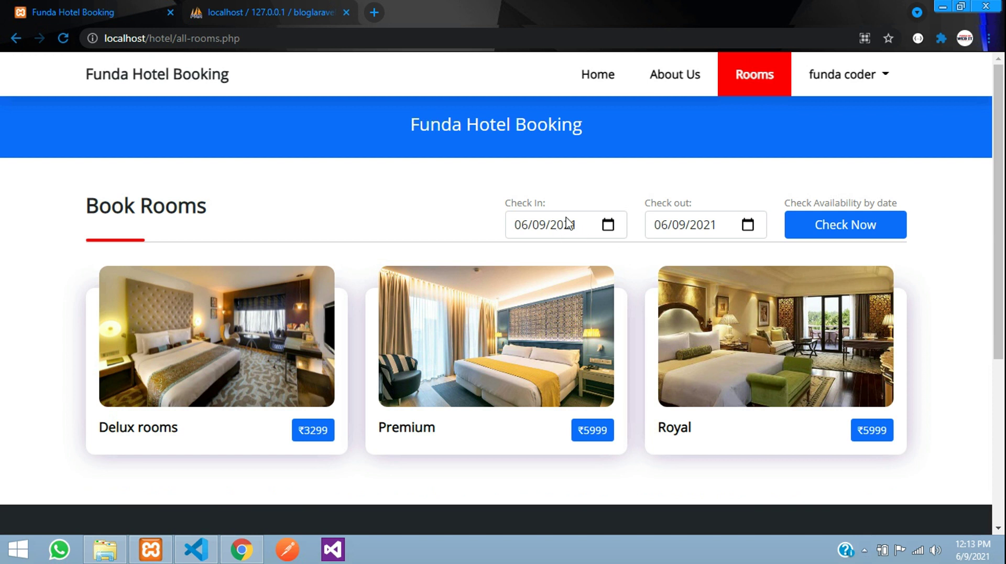
- Pick check-in 06/10/2021 and check-out 06/12/2021, then log out from the account menu
{"action": "left_click", "coordinate": [608, 225]}
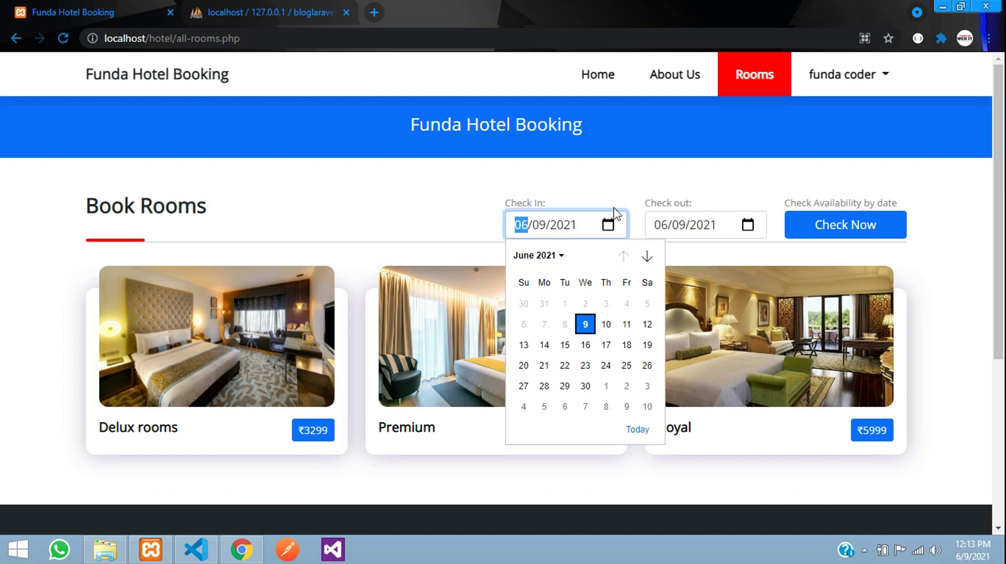
{"action": "left_click", "coordinate": [606, 324]}
{"action": "left_click", "coordinate": [754, 229]}
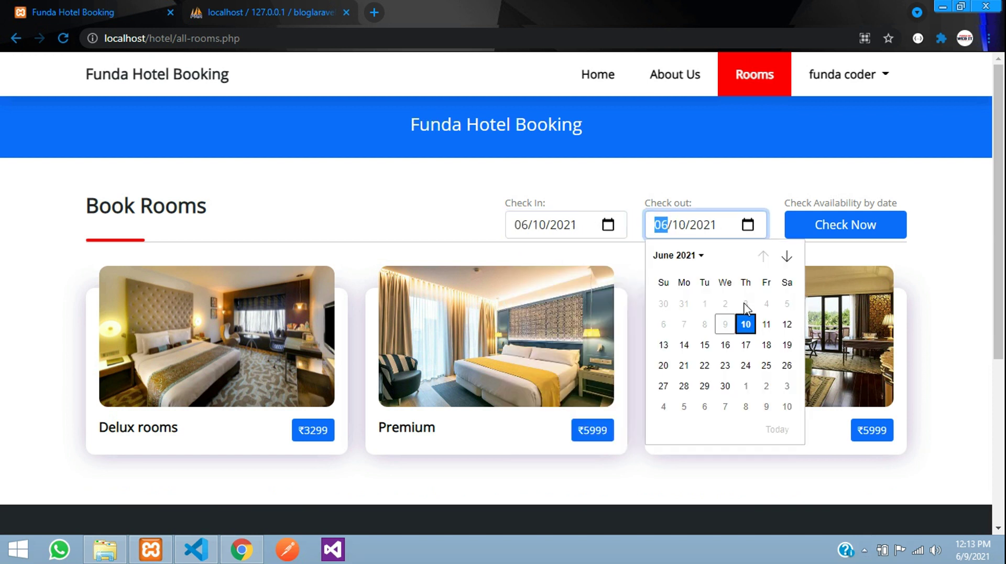
{"action": "left_click", "coordinate": [784, 324]}
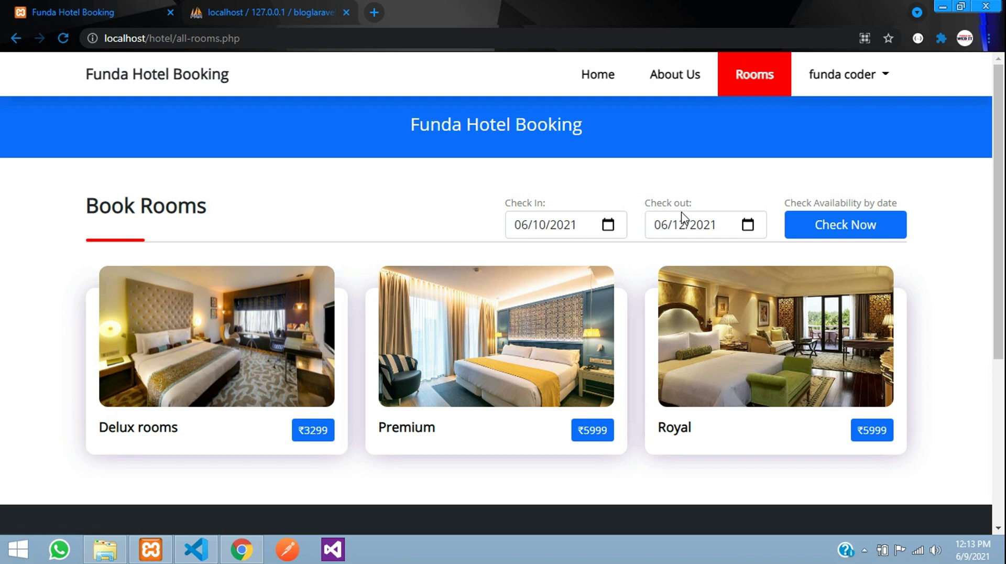
{"action": "left_click", "coordinate": [843, 74]}
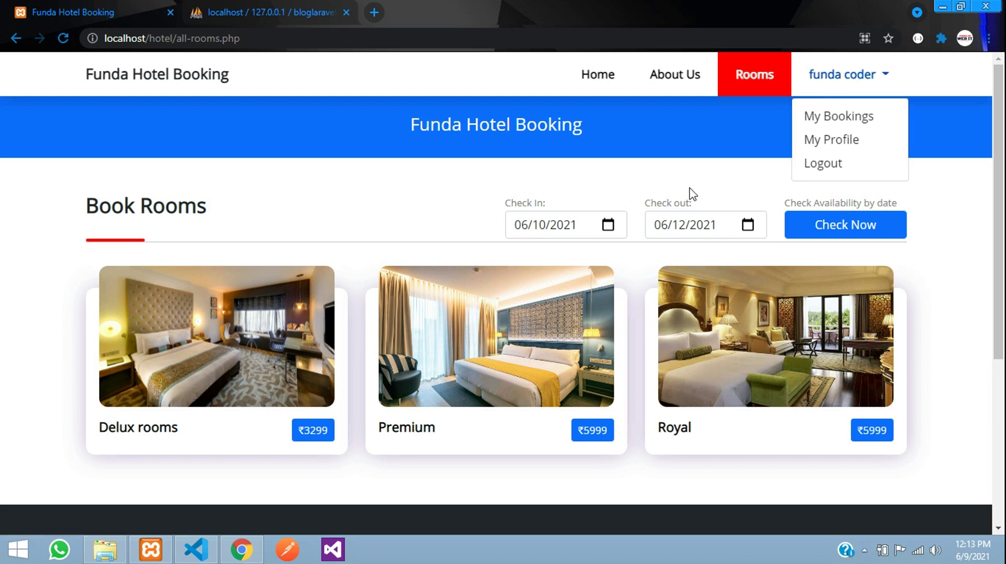
{"action": "left_click", "coordinate": [826, 163]}
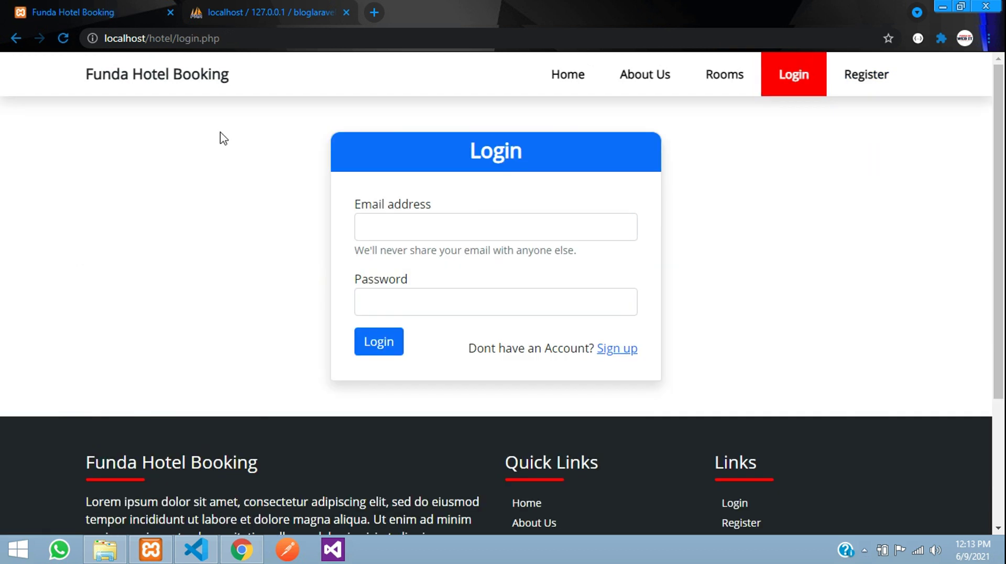
- Change the page address to the site's admin area
{"action": "left_click_drag", "start_coordinate": [179, 38], "coordinate": [295, 56]}
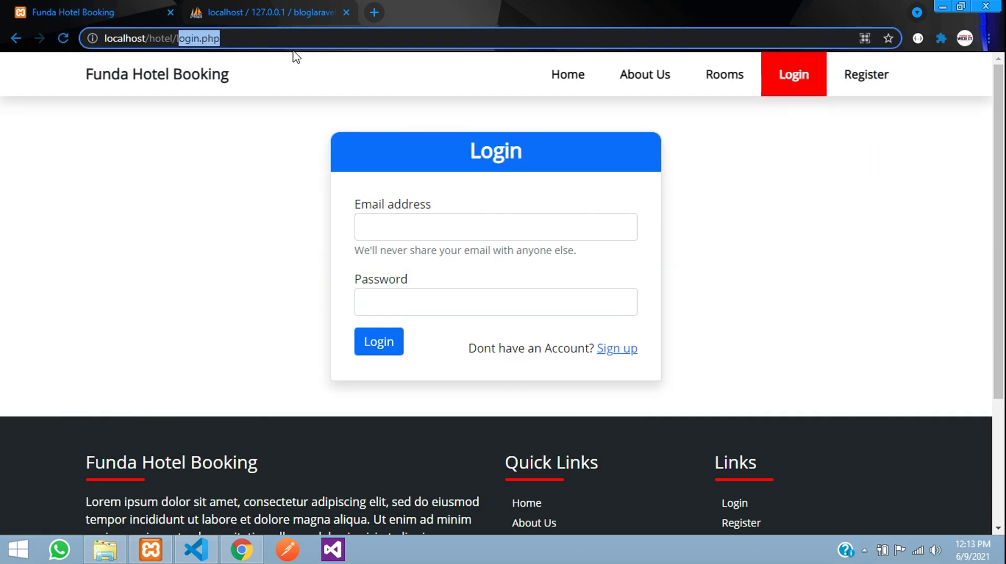
{"action": "key", "text": "BackSpace"}
{"action": "type", "text": "admin"}
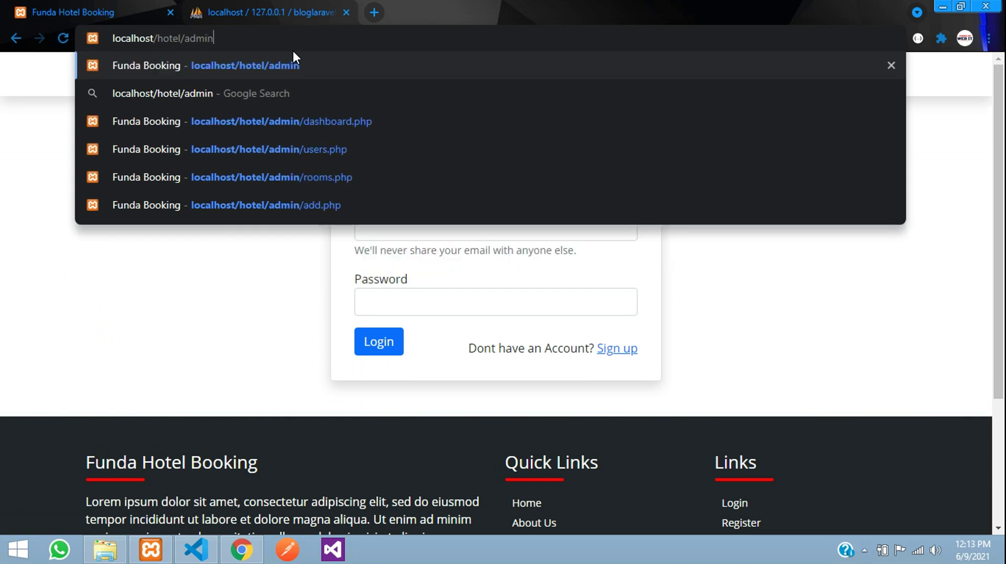
{"action": "key", "text": "Return"}
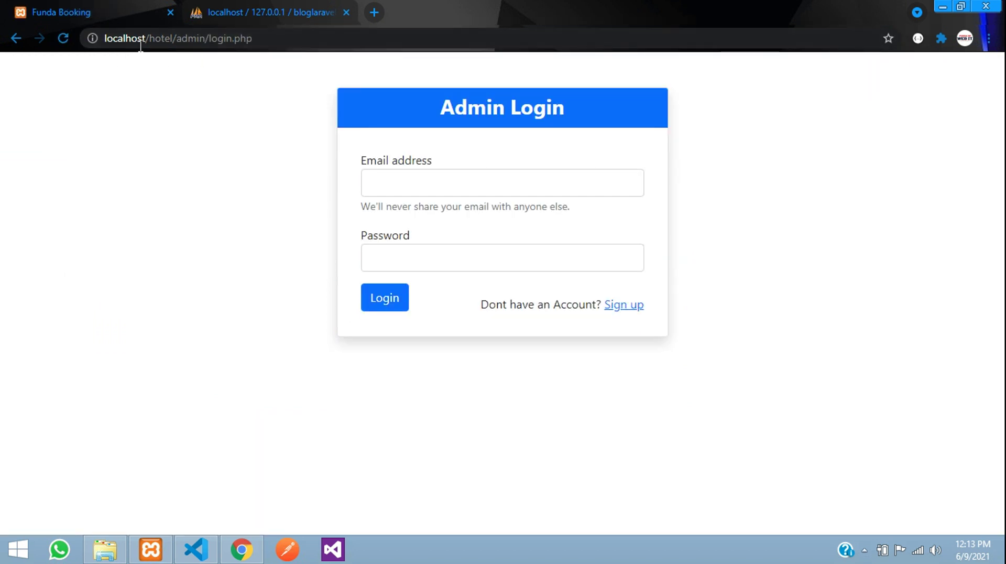
- Log in to the admin area with the admin email address and password
{"action": "left_click", "coordinate": [424, 180]}
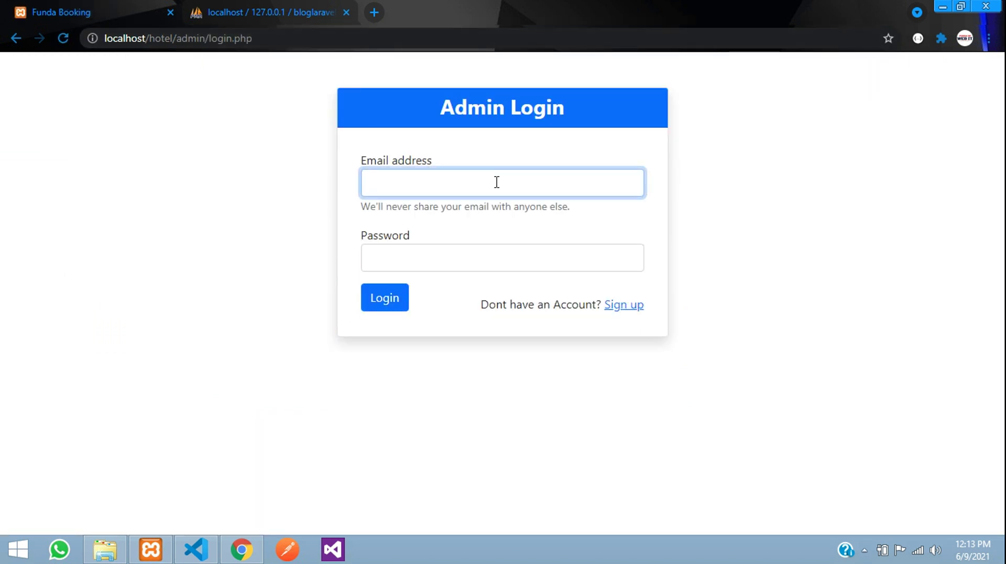
{"action": "key", "text": "Tab"}
{"action": "key", "text": "shift+Tab"}
{"action": "left_click", "coordinate": [497, 182]}
{"action": "key", "text": "Tab"}
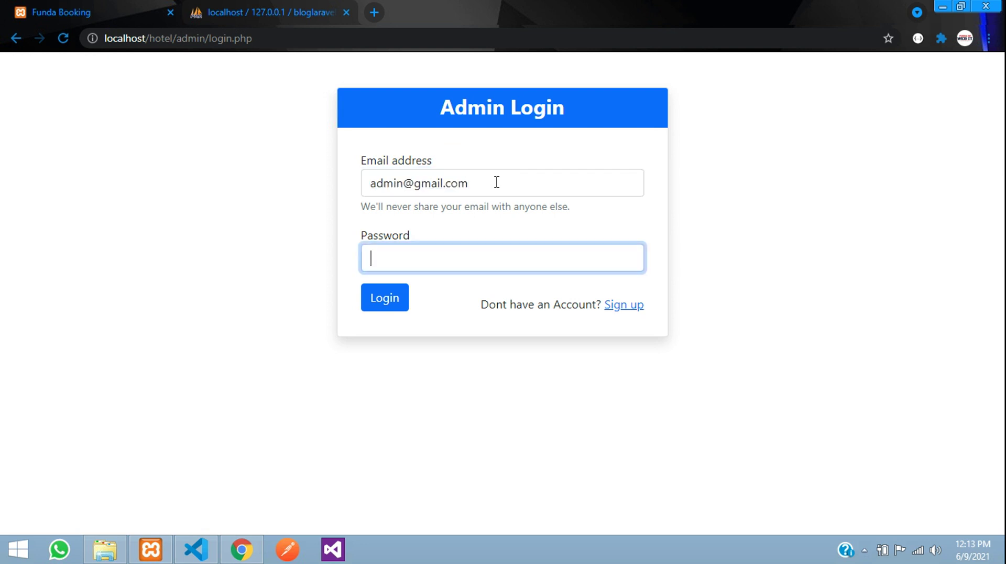
{"action": "key", "text": "Return"}
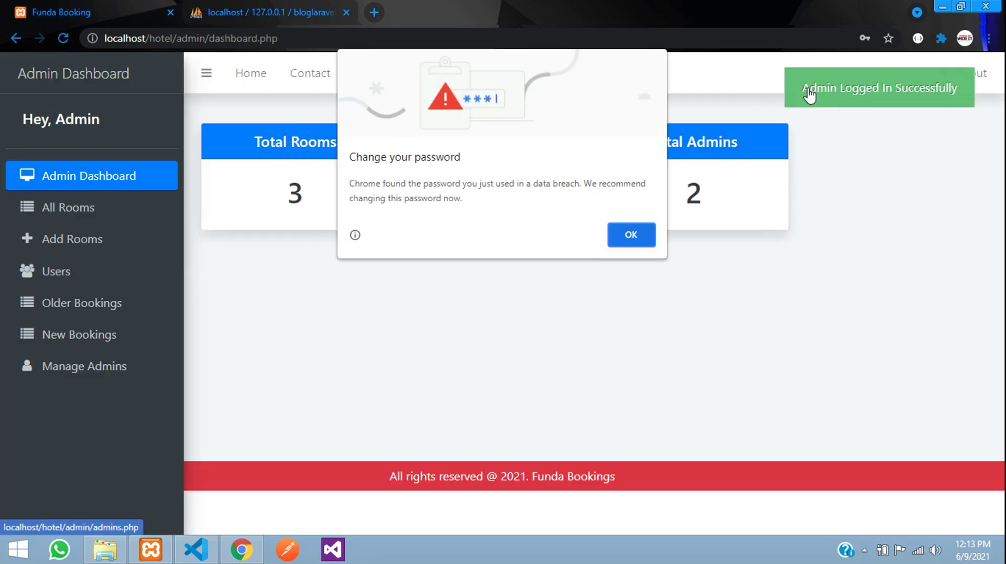
- Dismiss Chrome's breached-password warning and open Manage Admins from the sidebar
{"action": "left_click", "coordinate": [634, 241]}
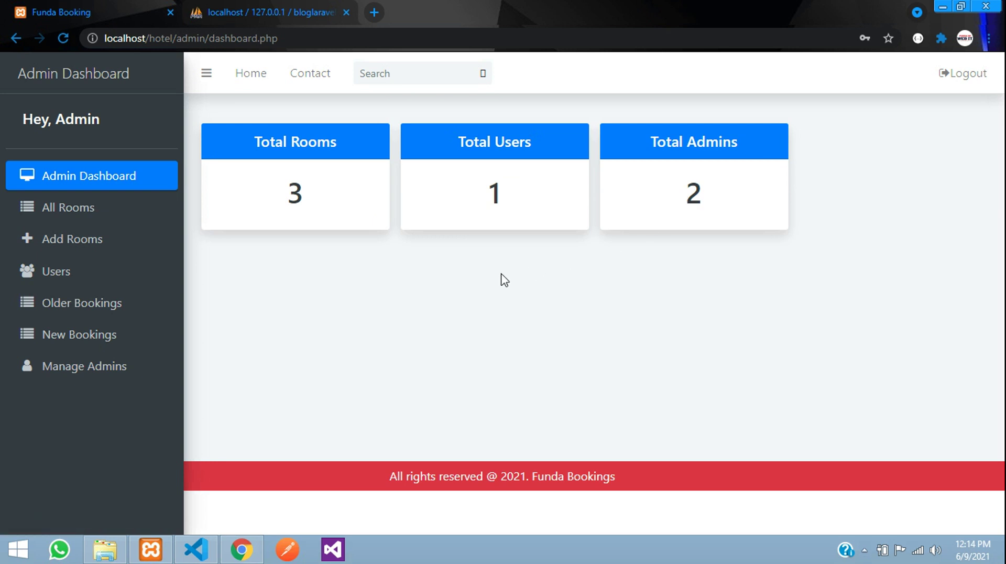
{"action": "left_click", "coordinate": [79, 369]}
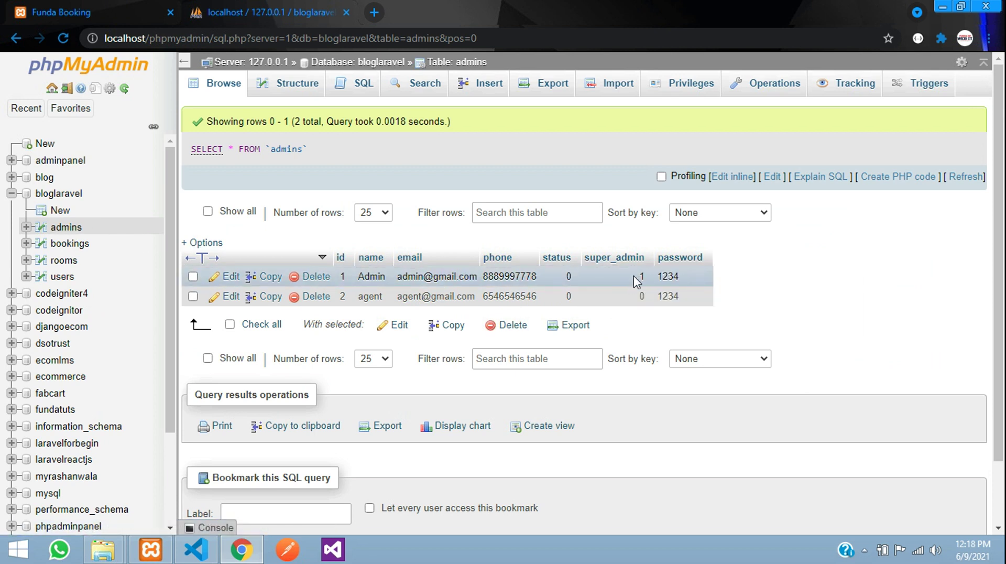
- Open and close the Add Admin and Edit agent forms without saving any changes
{"action": "left_click", "coordinate": [105, 12]}
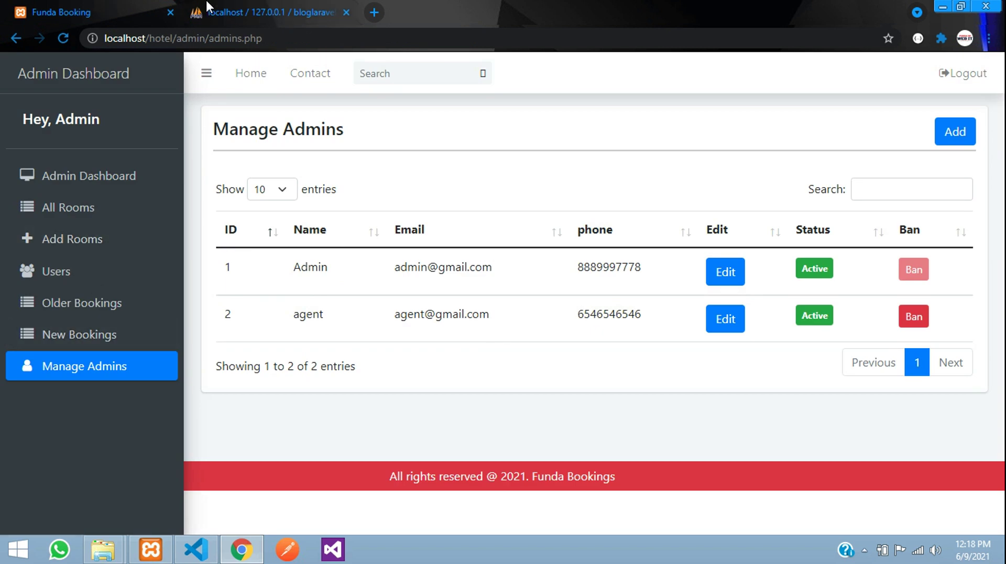
{"action": "left_click", "coordinate": [942, 135]}
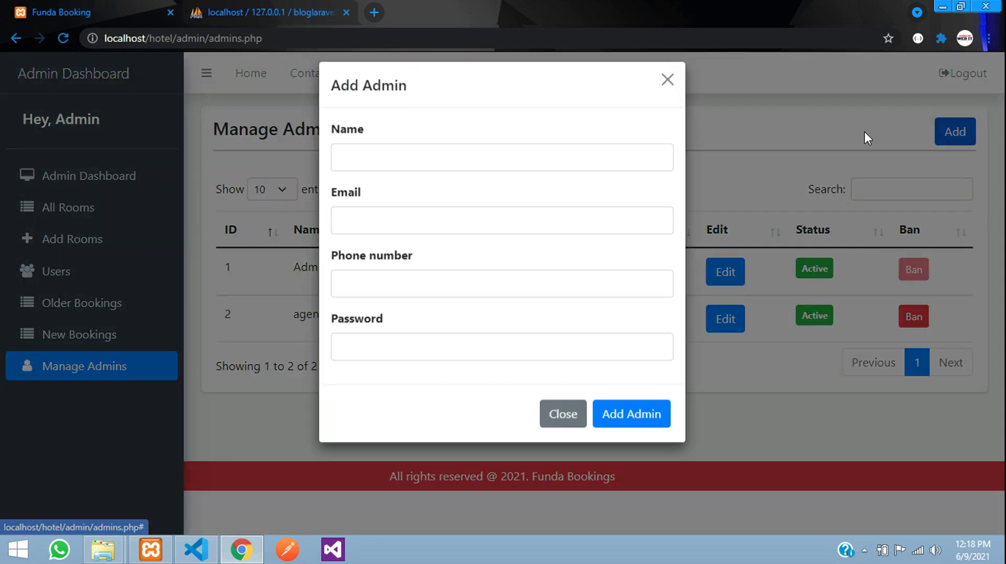
{"action": "left_click", "coordinate": [668, 93]}
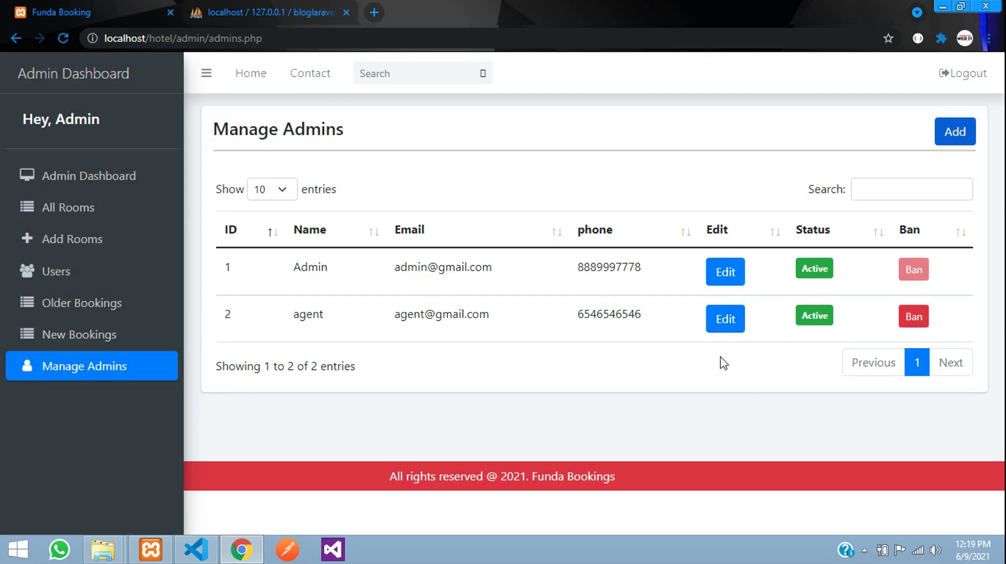
{"action": "left_click", "coordinate": [719, 321]}
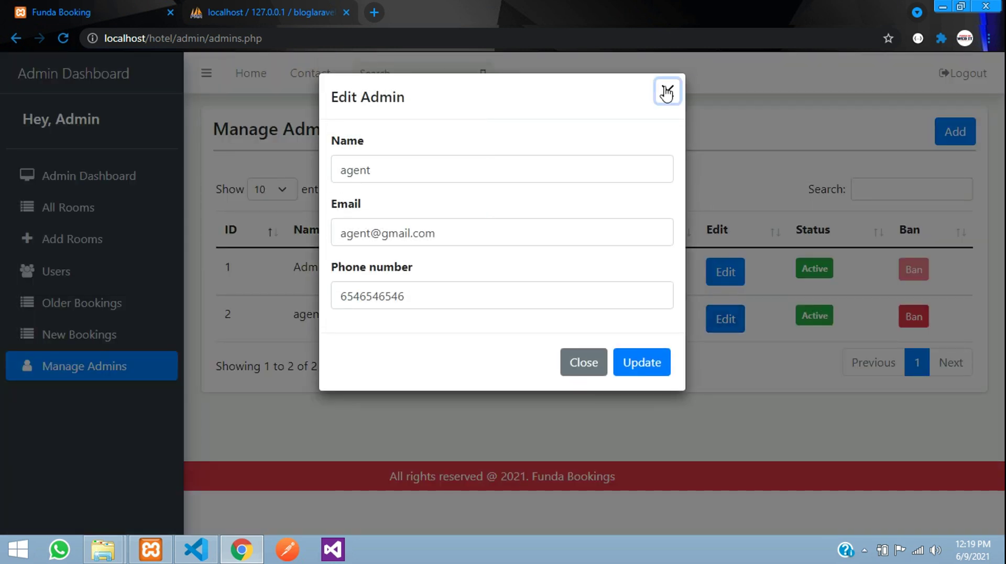
{"action": "left_click", "coordinate": [667, 87]}
- Ban the agent admin, unban it again, and return to the dashboard
{"action": "left_click", "coordinate": [912, 320]}
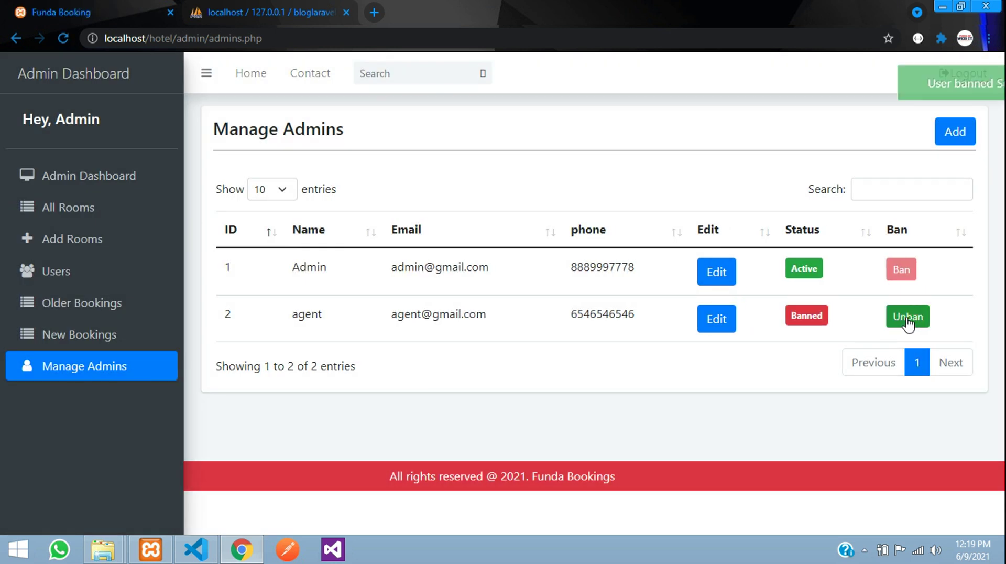
{"action": "left_click", "coordinate": [898, 314]}
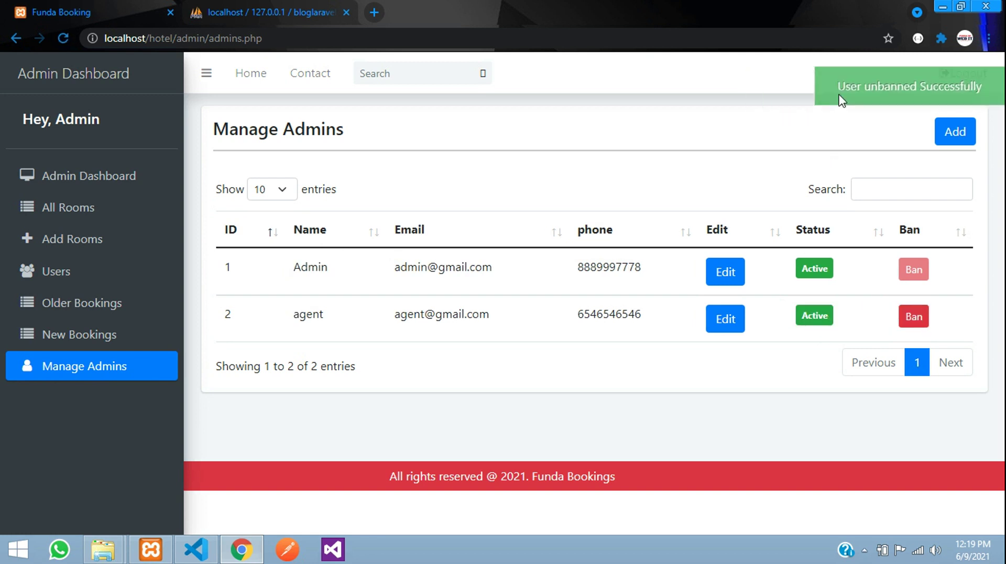
{"action": "left_click", "coordinate": [46, 181]}
- Open the Total Rooms list, load the public hotel site in a new tab, then edit Delux rooms
{"action": "left_click", "coordinate": [325, 200]}
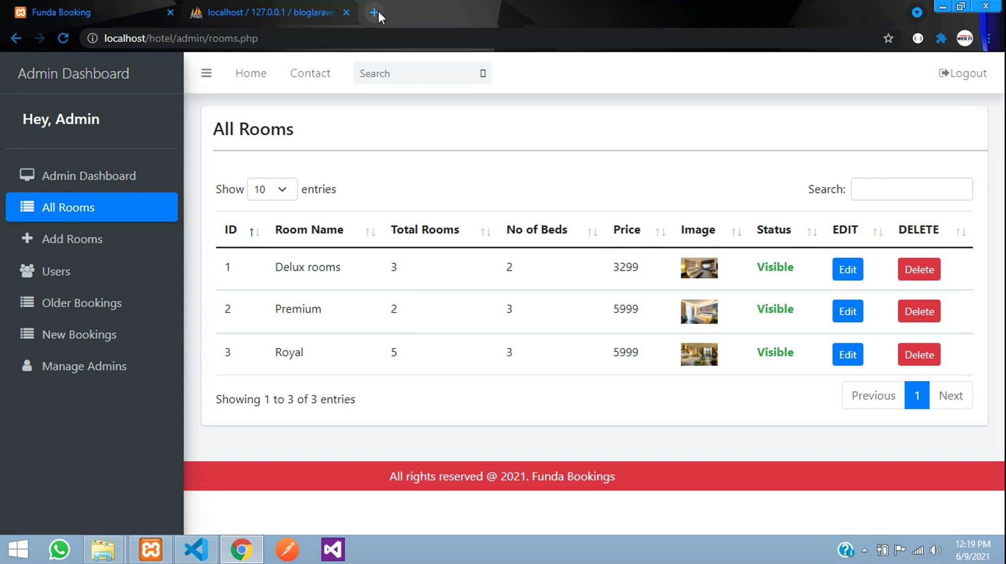
{"action": "left_click", "coordinate": [378, 11]}
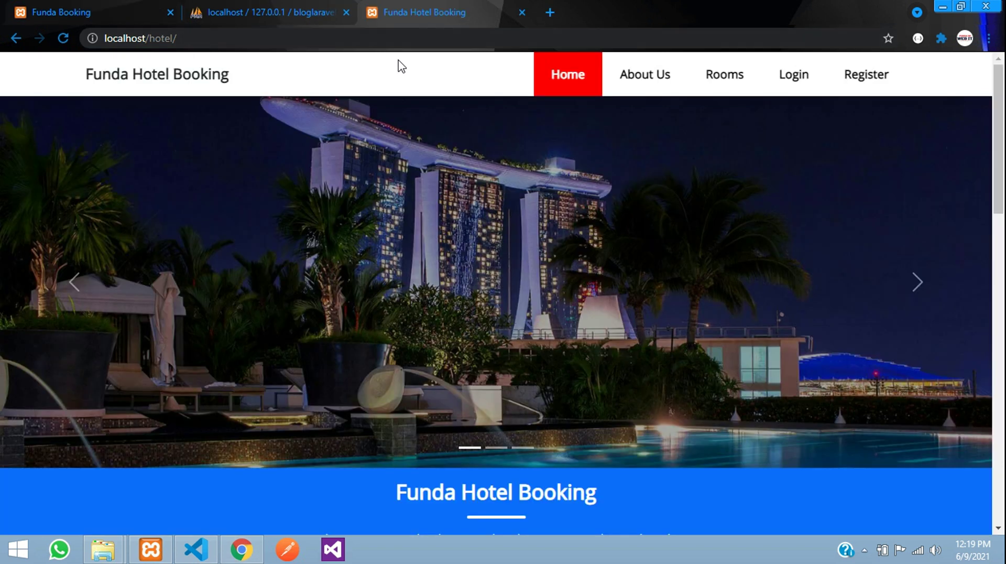
{"action": "scroll", "coordinate": [451, 189], "scroll_direction": "down", "scroll_amount": 8}
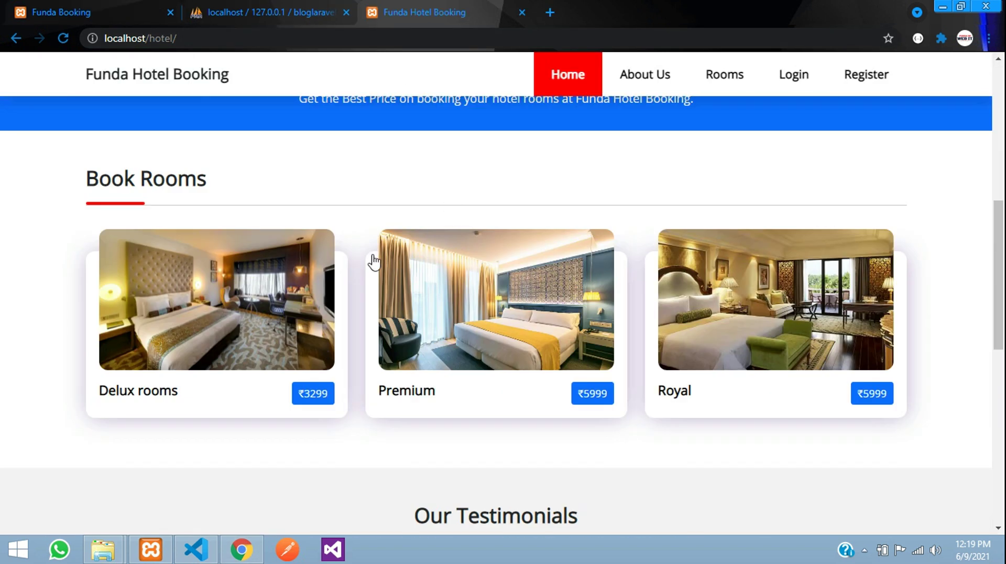
{"action": "left_click", "coordinate": [121, 7]}
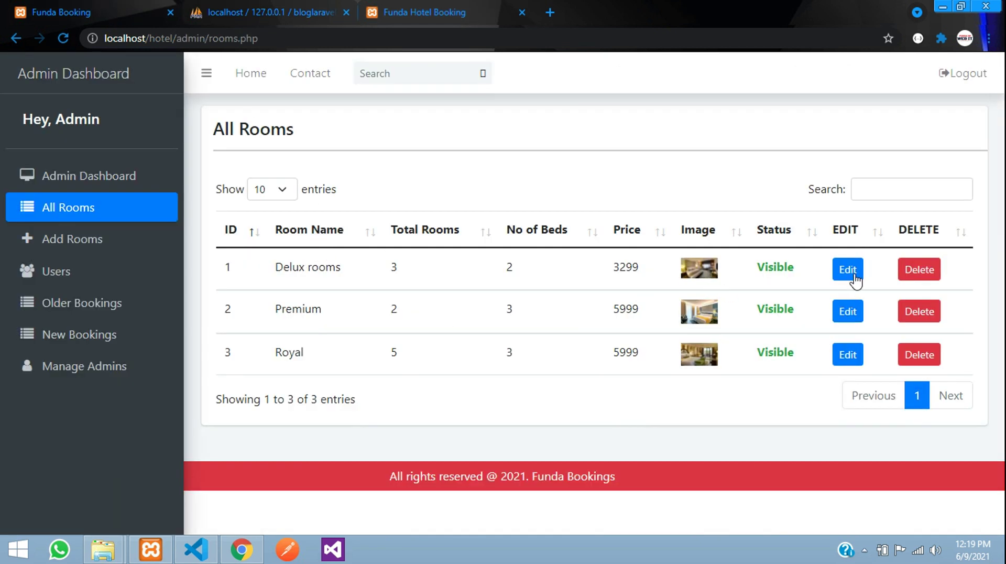
{"action": "left_click", "coordinate": [841, 268]}
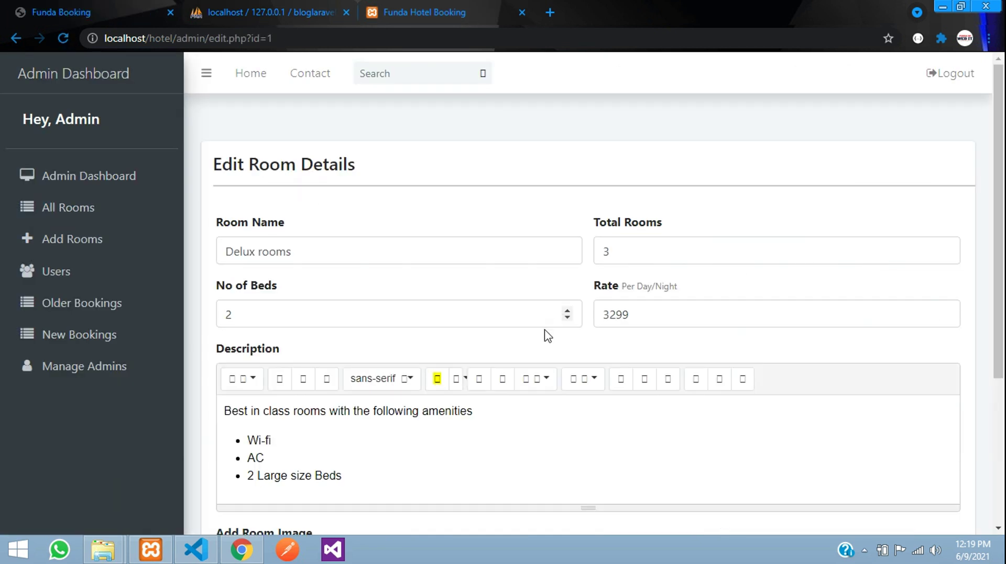
- Switch the Delux rooms Show/Hide toggle to hidden and save the room details
{"action": "scroll", "coordinate": [548, 335], "scroll_direction": "down", "scroll_amount": 5}
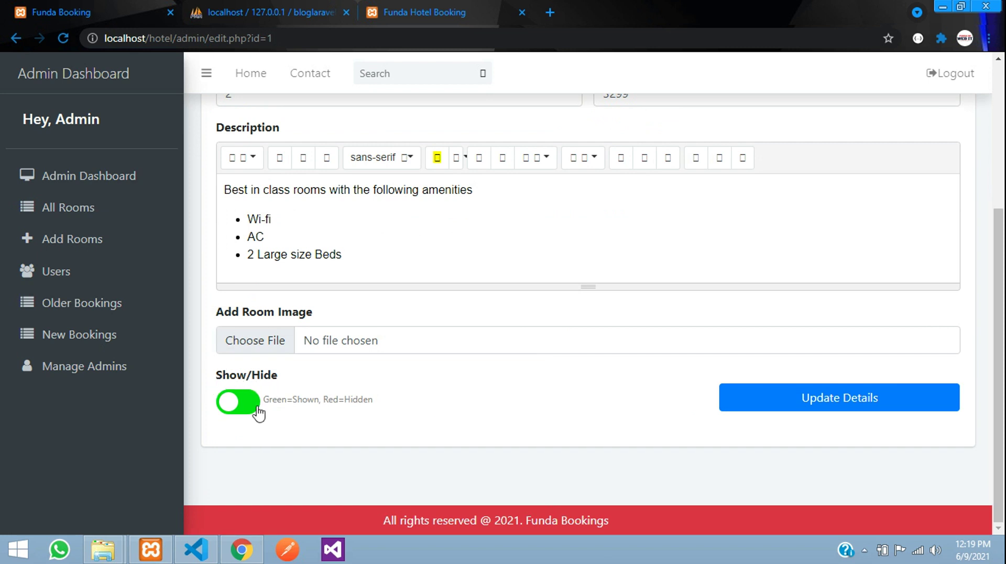
{"action": "left_click_drag", "start_coordinate": [265, 402], "coordinate": [307, 400]}
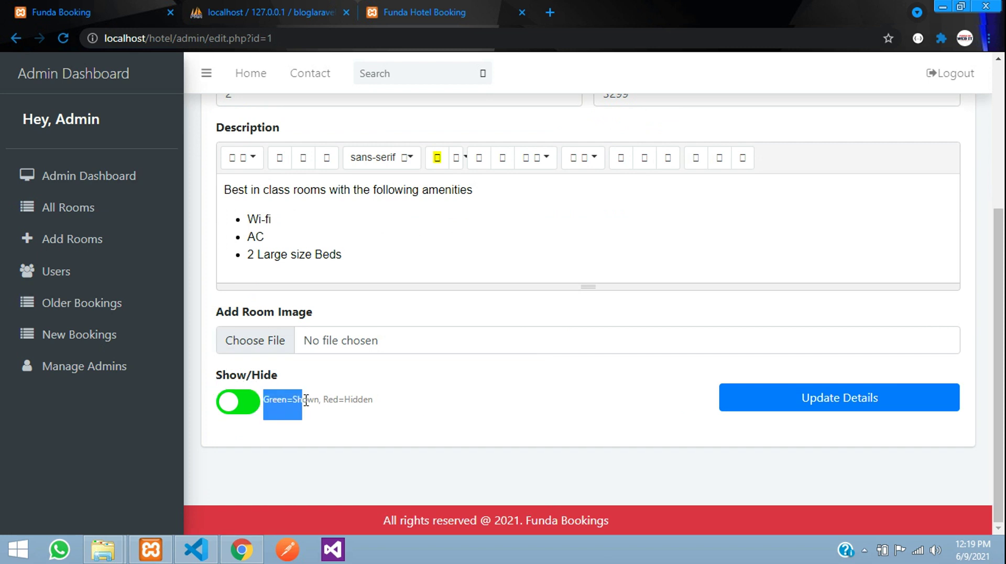
{"action": "left_click", "coordinate": [325, 399]}
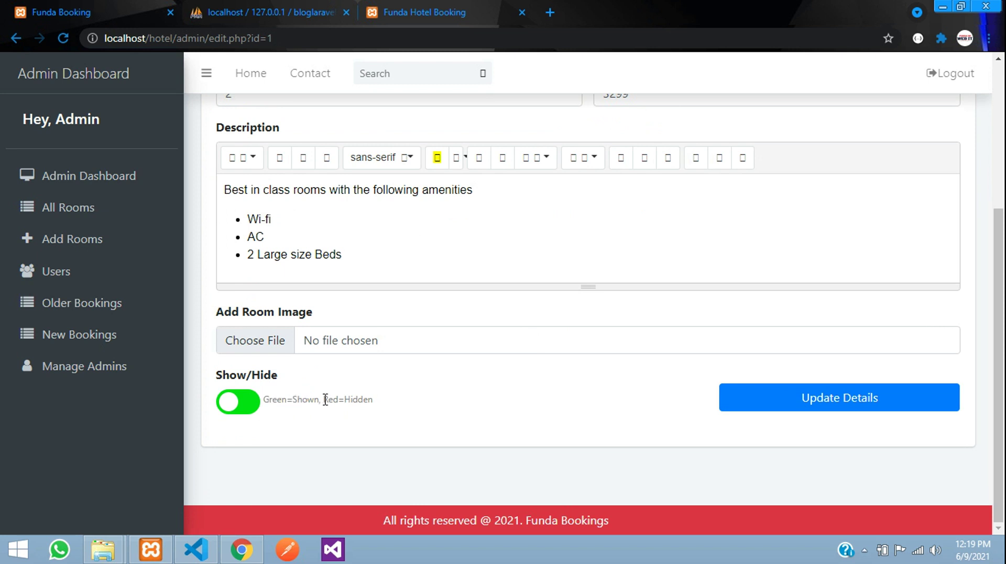
{"action": "left_click", "coordinate": [247, 412]}
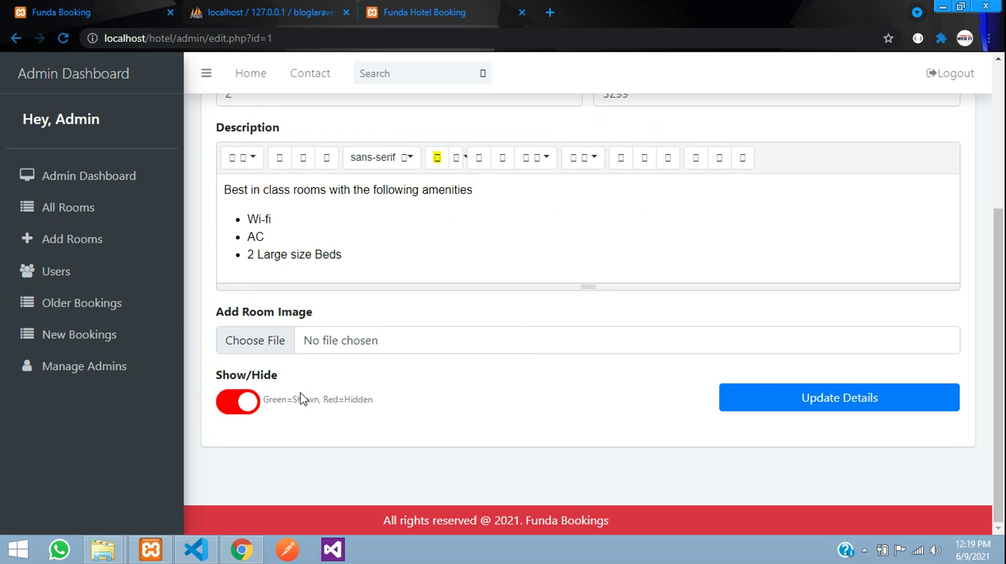
{"action": "scroll", "coordinate": [411, 420], "scroll_direction": "up", "scroll_amount": 1}
{"action": "left_click", "coordinate": [837, 471]}
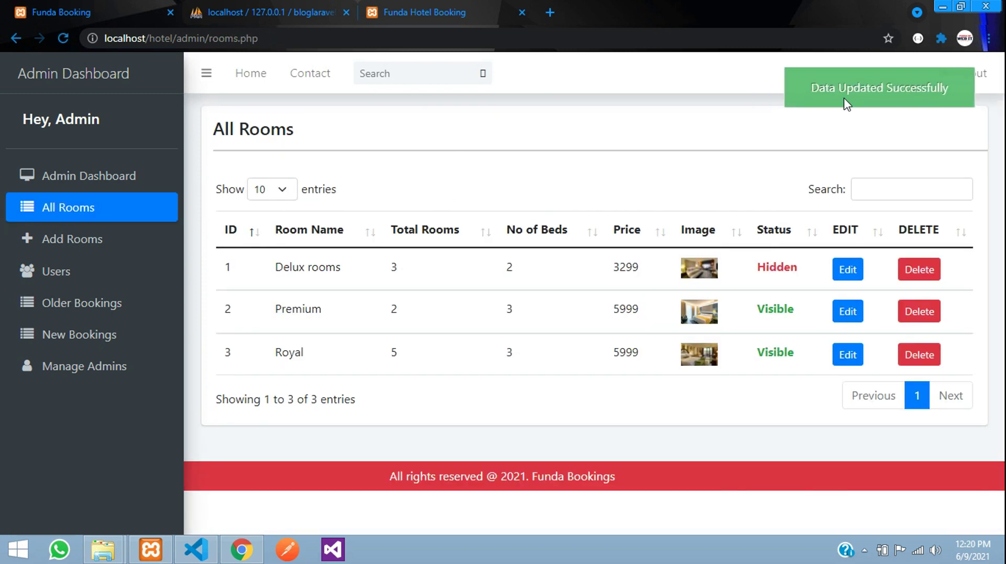
- Reload the public hotel site to confirm Delux rooms no longer appears
{"action": "left_click", "coordinate": [422, 12]}
{"action": "left_click", "coordinate": [417, 40]}
{"action": "key", "text": "Return"}
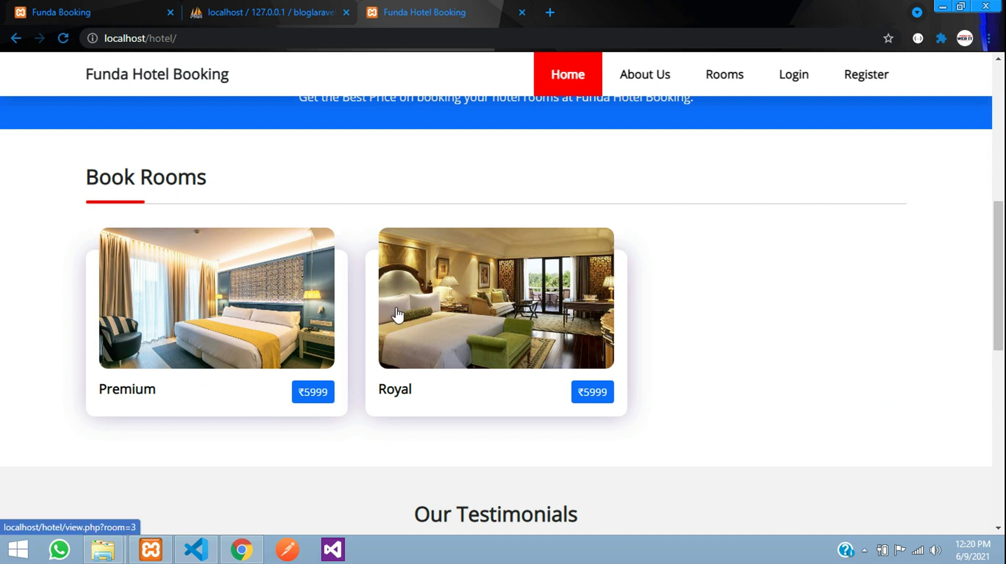
- Sort the admin All Rooms list by Status, then back by ID
{"action": "left_click", "coordinate": [93, 8]}
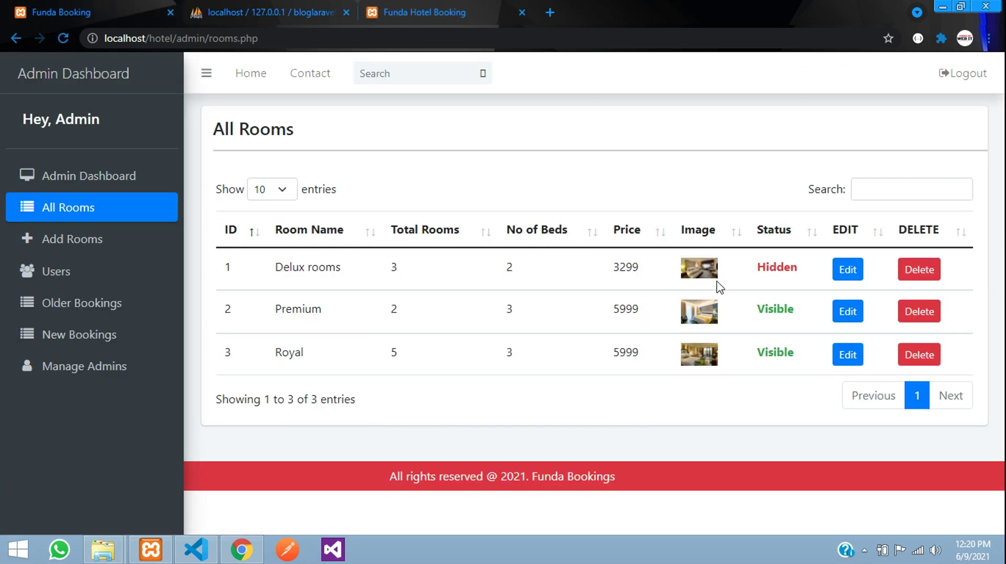
{"action": "double_click", "coordinate": [776, 267]}
{"action": "left_click", "coordinate": [766, 236]}
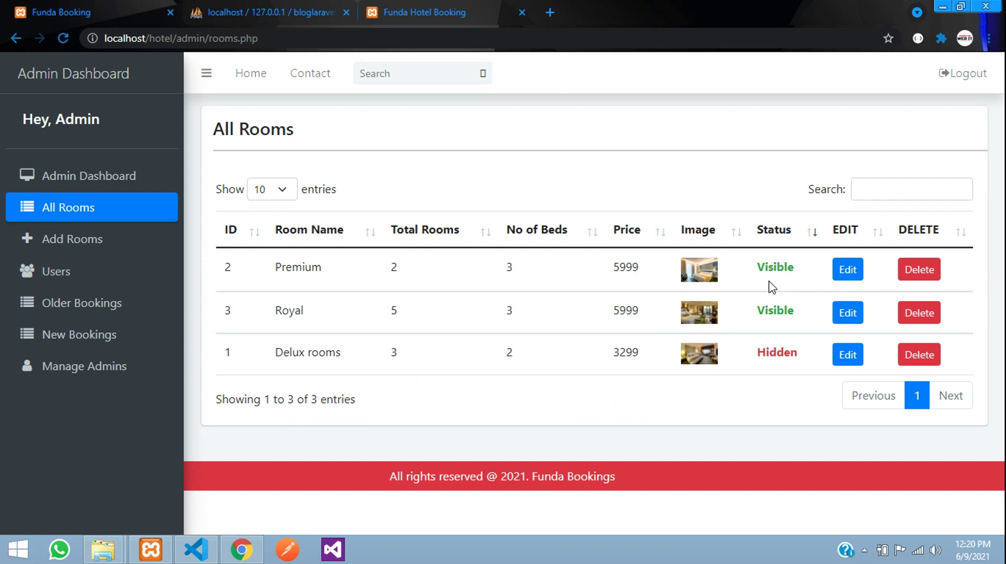
{"action": "left_click", "coordinate": [227, 234]}
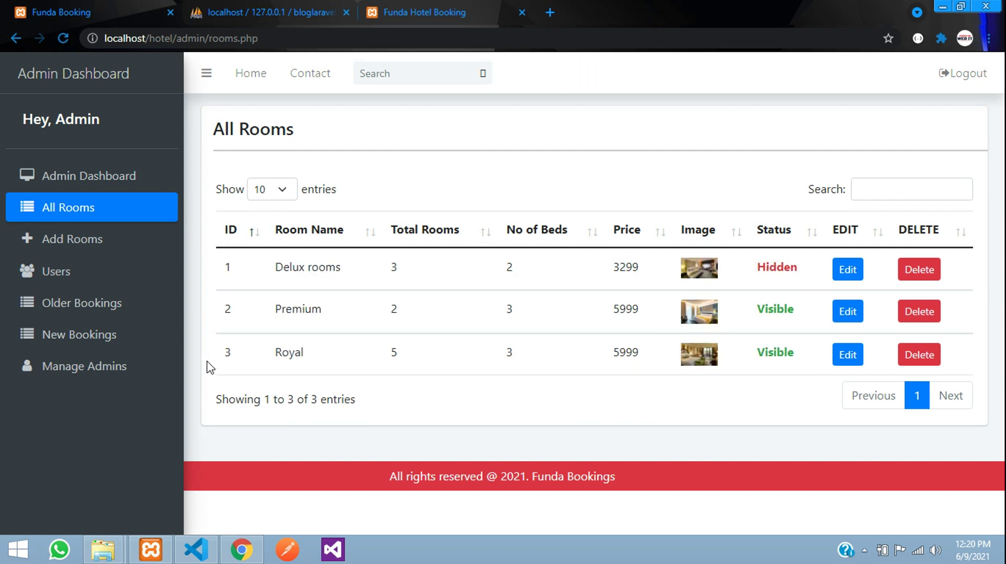
- Search the rooms list for 'roy', then clear the search
{"action": "left_click", "coordinate": [874, 185]}
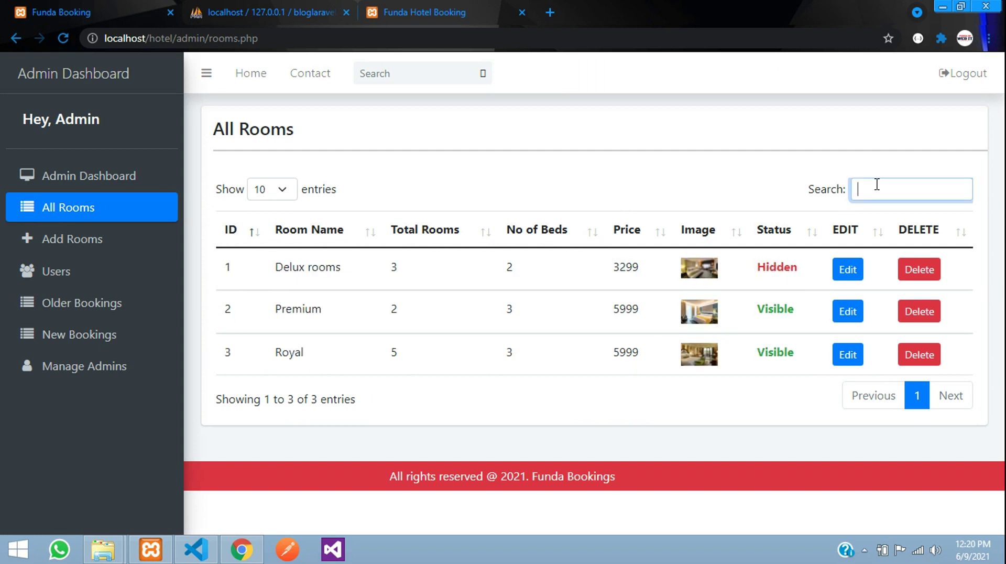
{"action": "type", "text": "roya"}
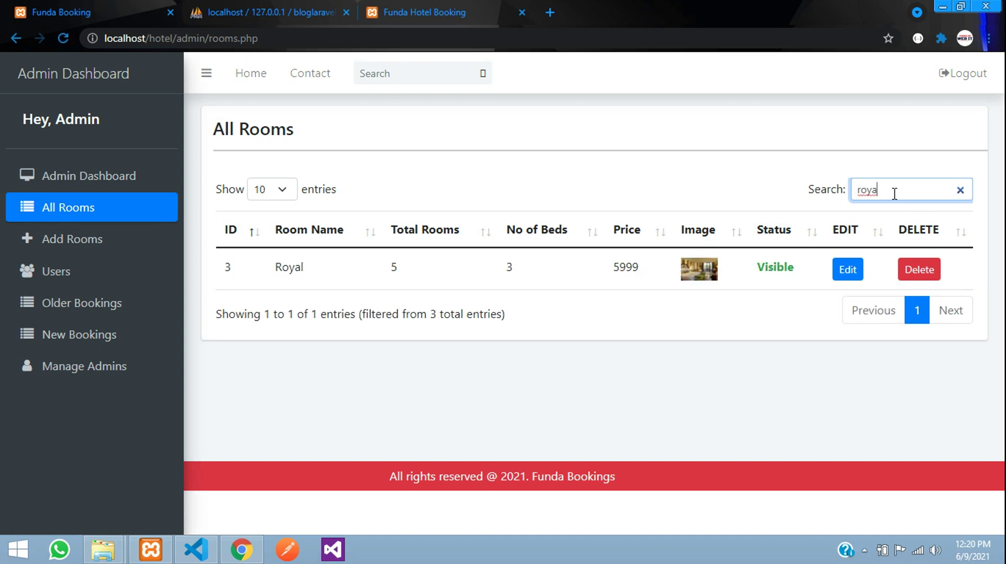
{"action": "key", "text": "BackSpace"}
{"action": "key", "text": "BackSpace"}
{"action": "key", "text": "BackSpace"}
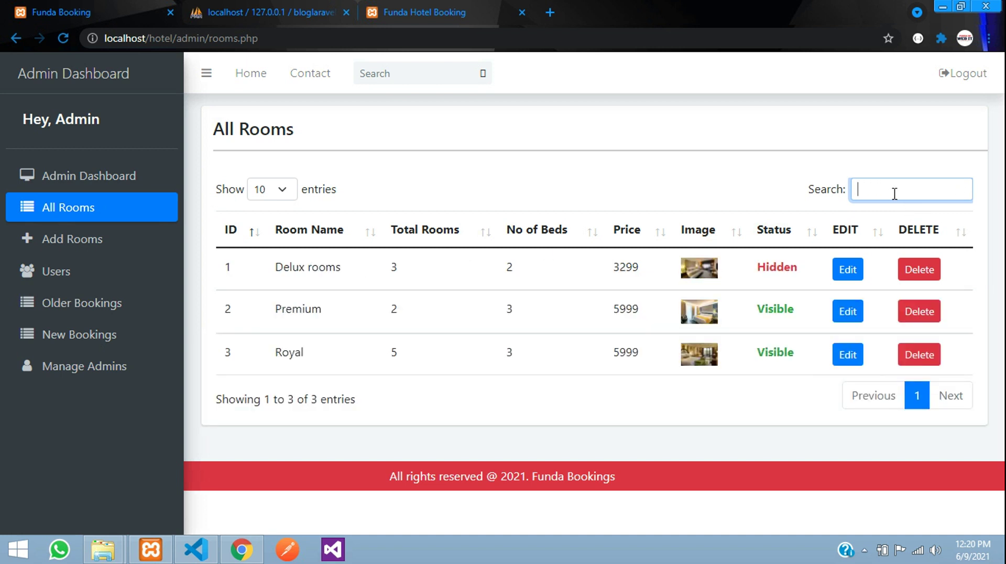
- Switch Delux rooms back to visible and save its details
{"action": "left_click", "coordinate": [845, 270]}
{"action": "scroll", "coordinate": [431, 418], "scroll_direction": "down", "scroll_amount": 3}
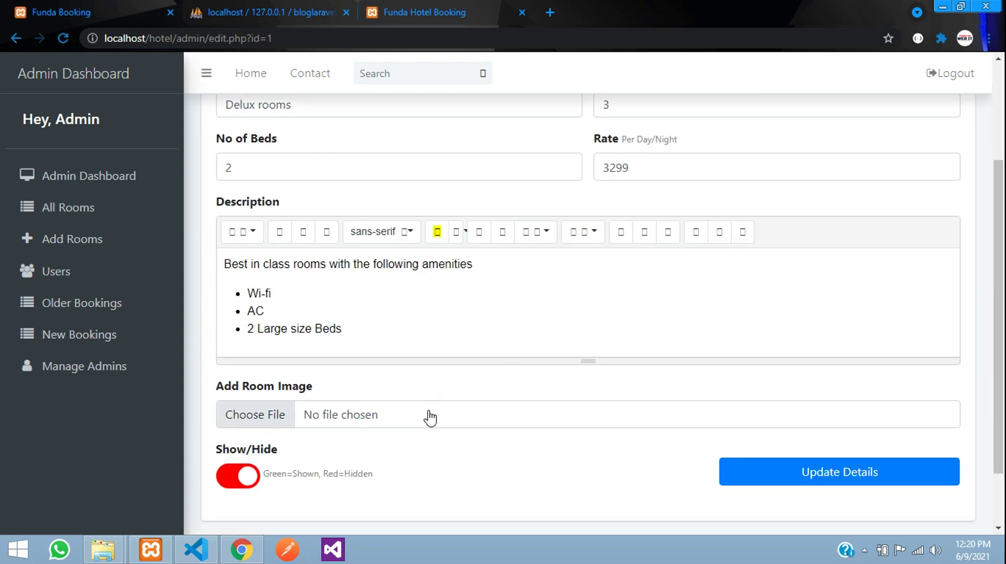
{"action": "left_click", "coordinate": [239, 475]}
{"action": "left_click", "coordinate": [795, 476]}
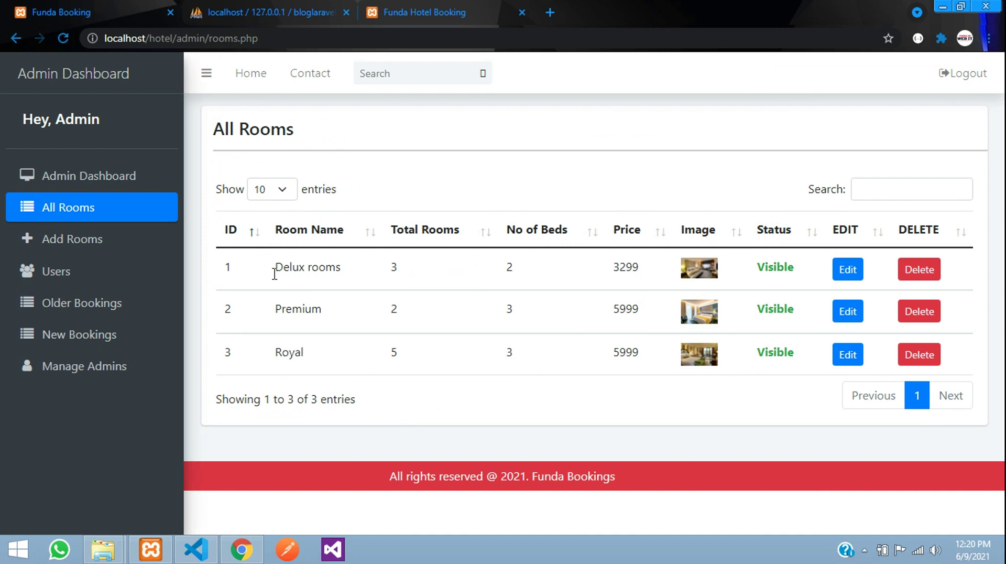
{"action": "left_click", "coordinate": [76, 239]}
- Enter room name TEsting, 4 total rooms, 2 beds and a rate of 3699
{"action": "left_click", "coordinate": [307, 255]}
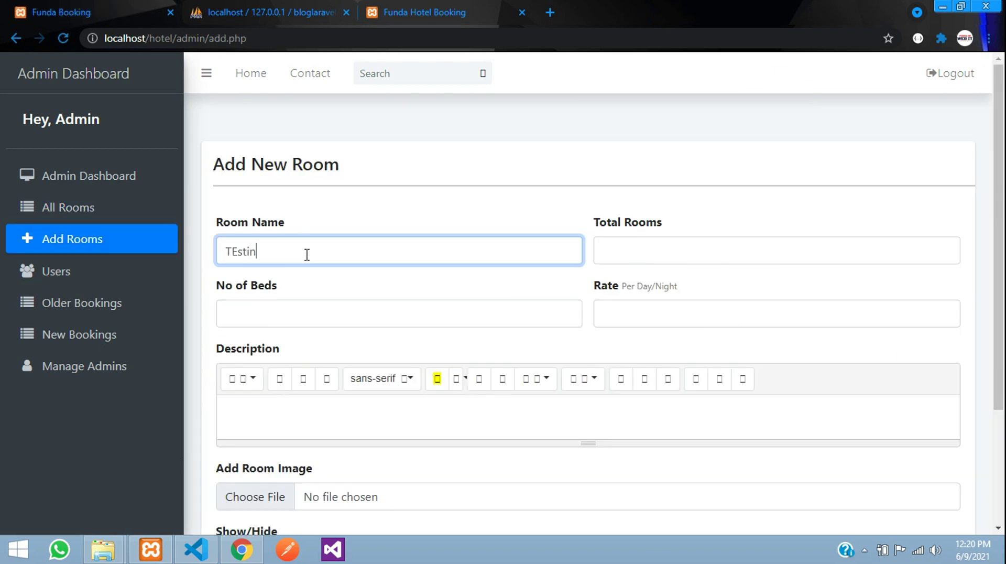
{"action": "key", "text": "Tab"}
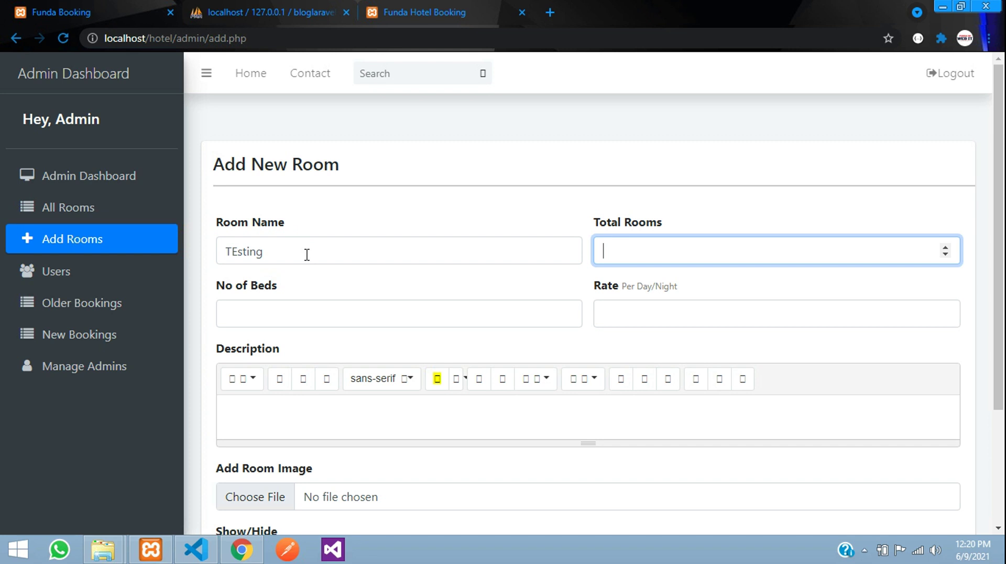
{"action": "left_click", "coordinate": [280, 317]}
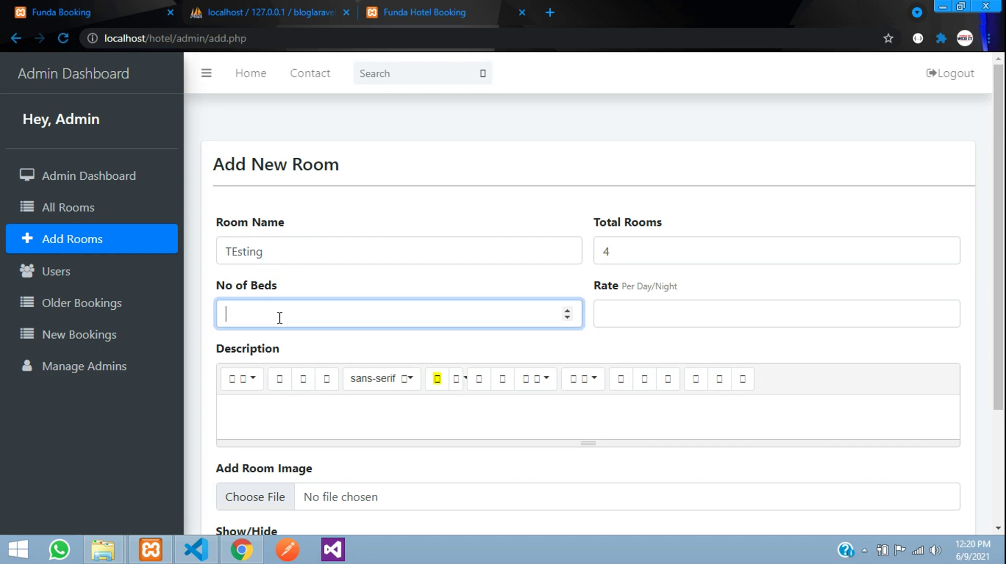
{"action": "left_click", "coordinate": [663, 312]}
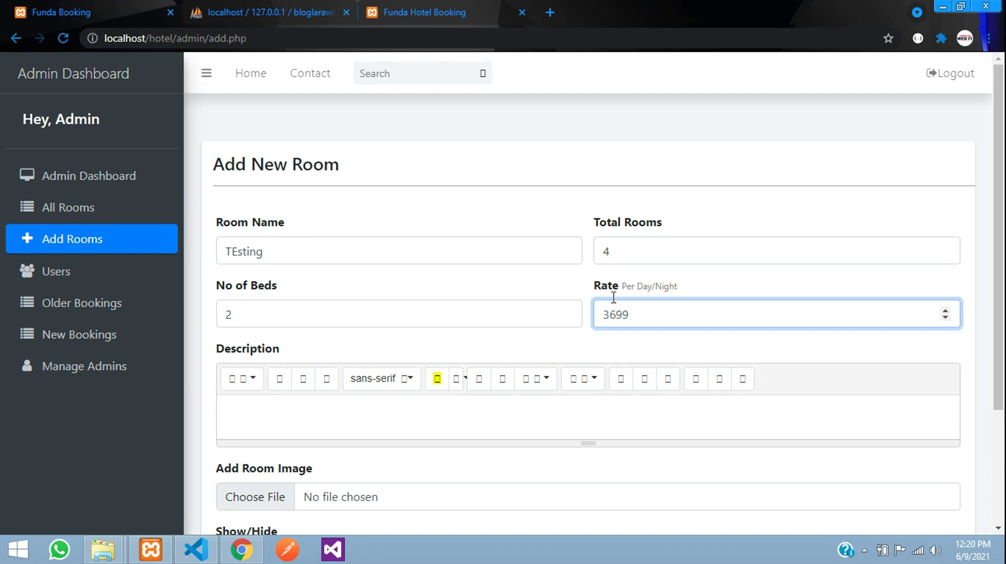
{"action": "scroll", "coordinate": [576, 283], "scroll_direction": "down", "scroll_amount": 3}
- Copy the Royal room's description from the public site into the Description editor
{"action": "left_click", "coordinate": [545, 265]}
{"action": "left_click", "coordinate": [373, 6]}
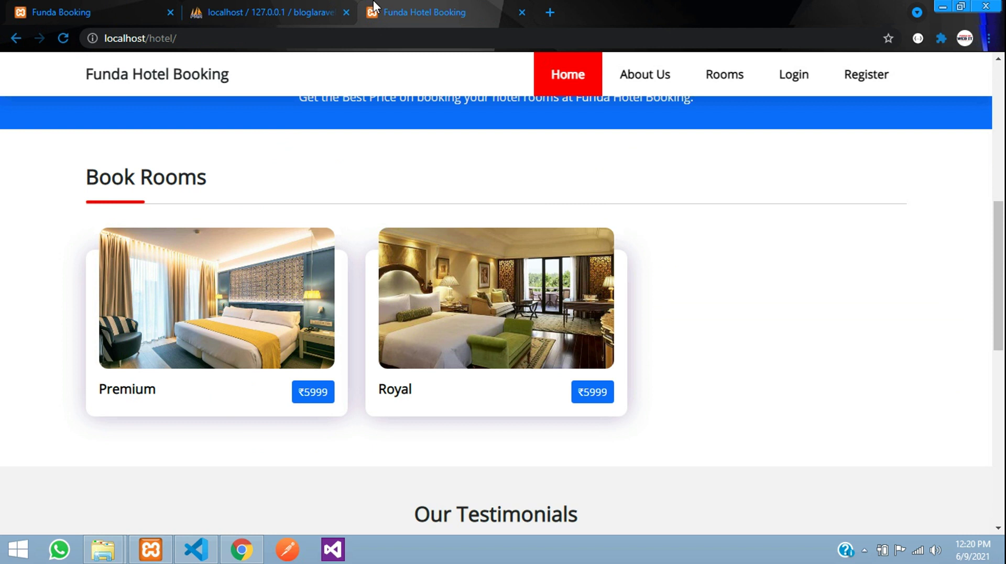
{"action": "left_click", "coordinate": [415, 340]}
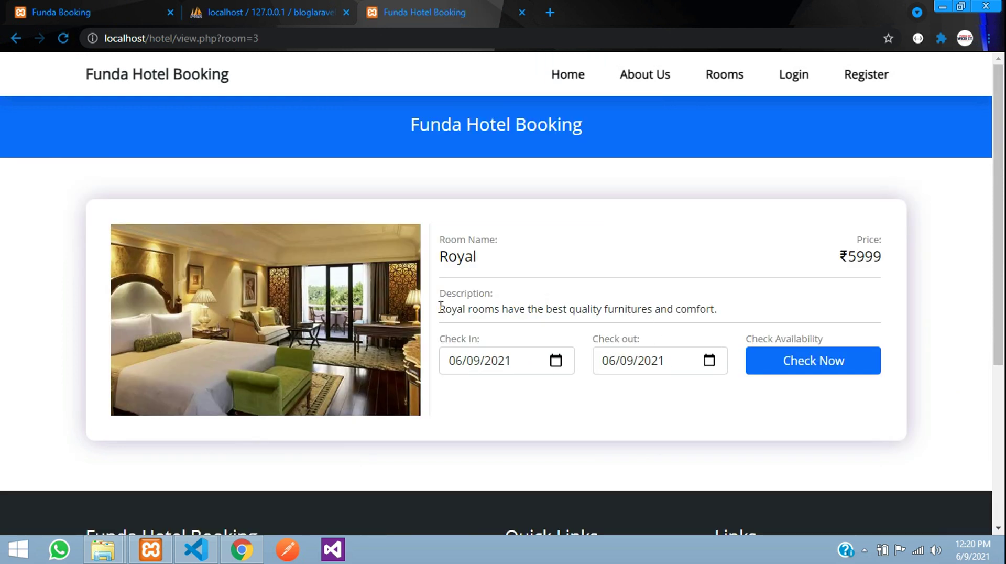
{"action": "left_click_drag", "start_coordinate": [440, 307], "coordinate": [828, 323]}
{"action": "key", "text": "ctrl+c"}
{"action": "left_click", "coordinate": [105, 11]}
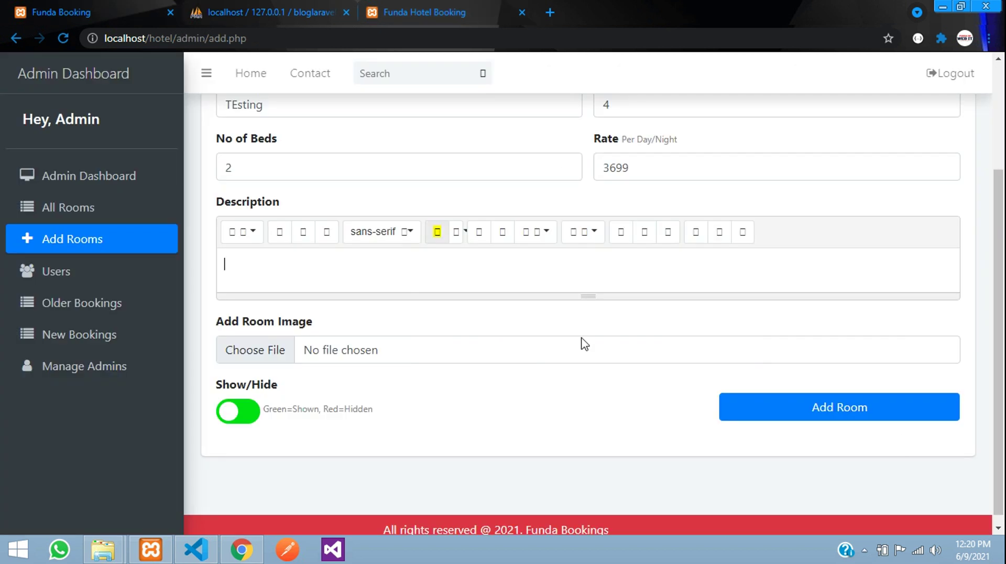
{"action": "key", "text": "ctrl+v"}
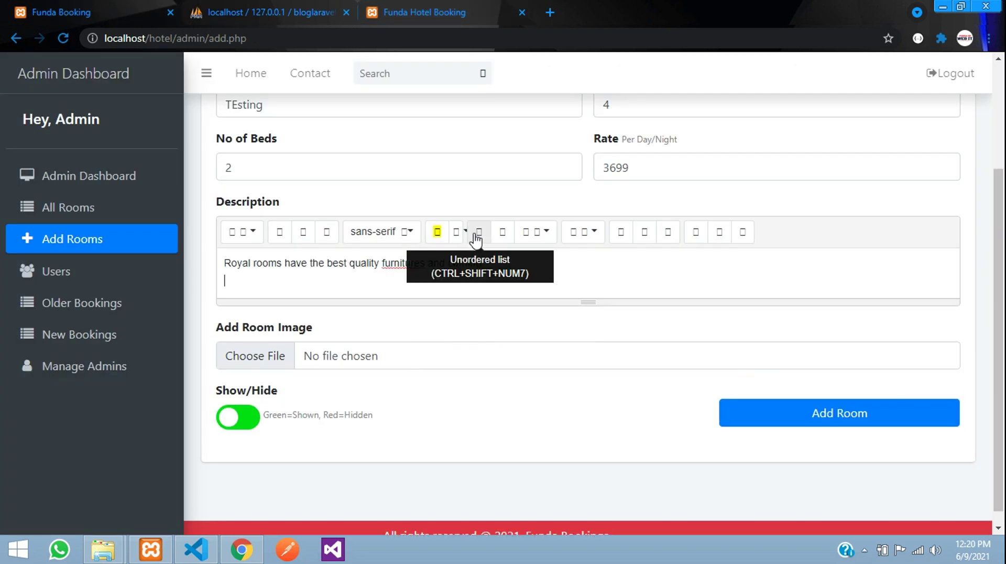
- Add a numbered list with items Ac and Tv to the description
{"action": "left_click", "coordinate": [480, 235]}
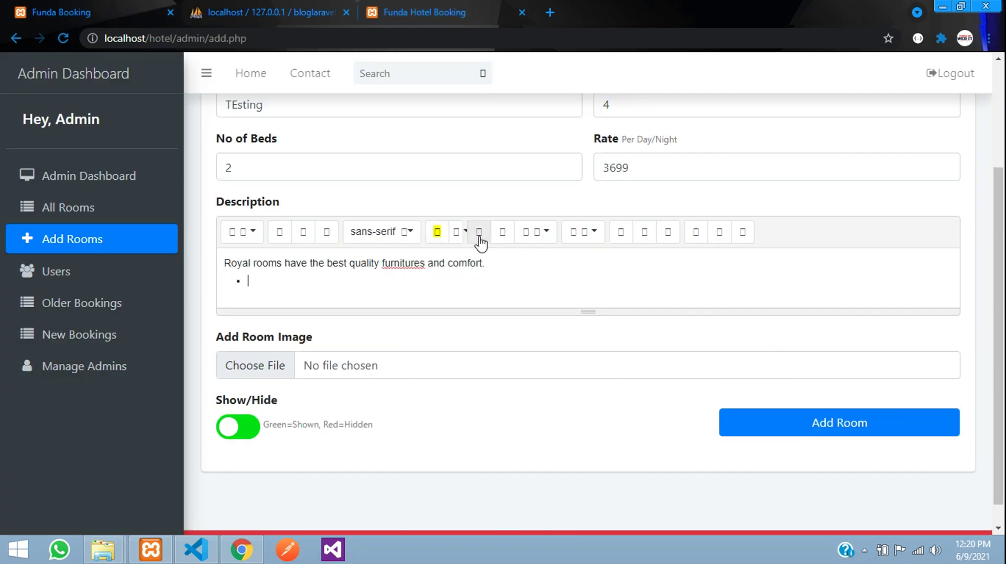
{"action": "type", "text": "Ac"}
{"action": "key", "text": "Return"}
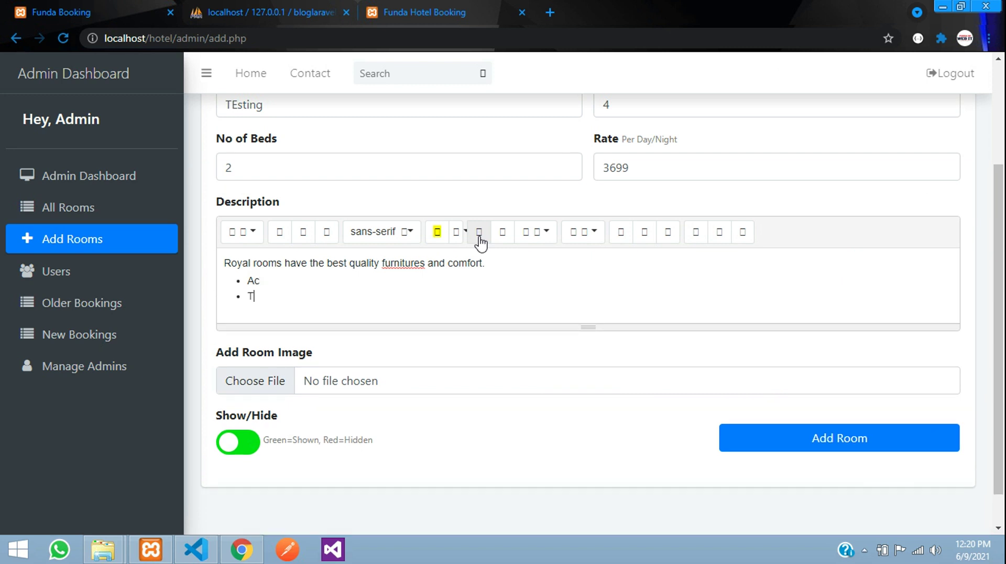
{"action": "type", "text": "Tv"}
{"action": "key", "text": "Return"}
{"action": "key", "text": "BackSpace"}
{"action": "key", "text": "BackSpace"}
{"action": "left_click", "coordinate": [507, 238]}
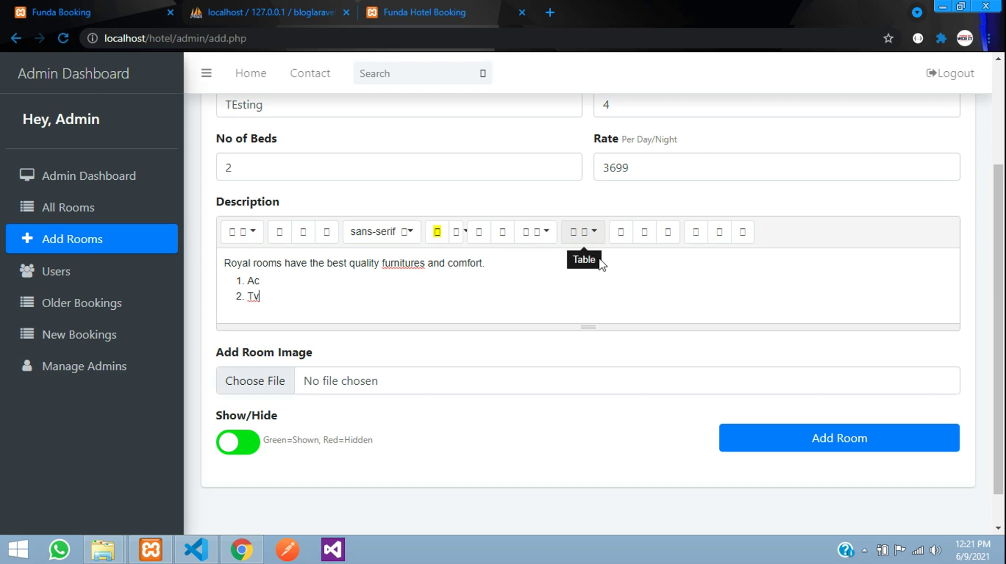
{"action": "scroll", "coordinate": [364, 308], "scroll_direction": "up", "scroll_amount": 3}
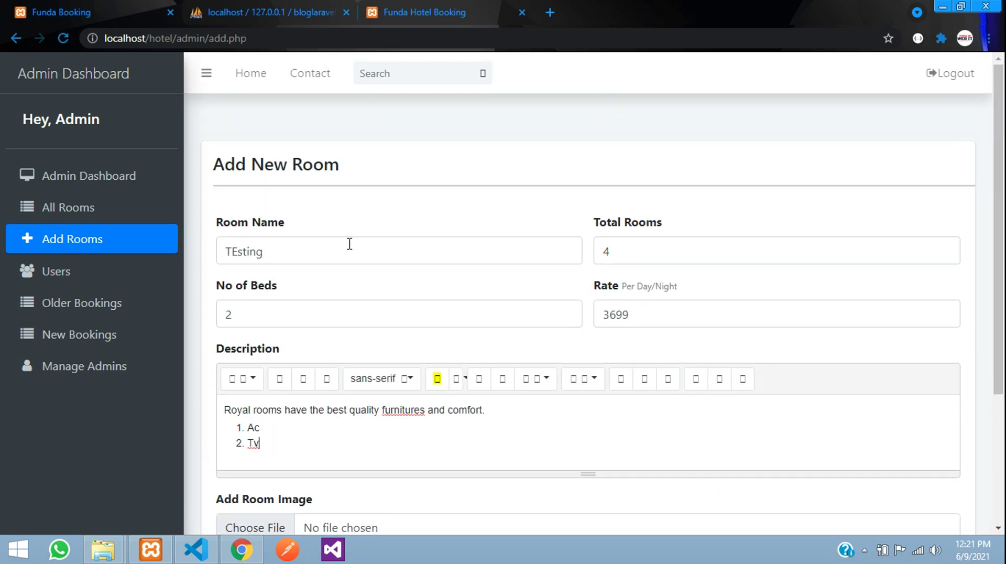
{"action": "scroll", "coordinate": [341, 234], "scroll_direction": "down", "scroll_amount": 4}
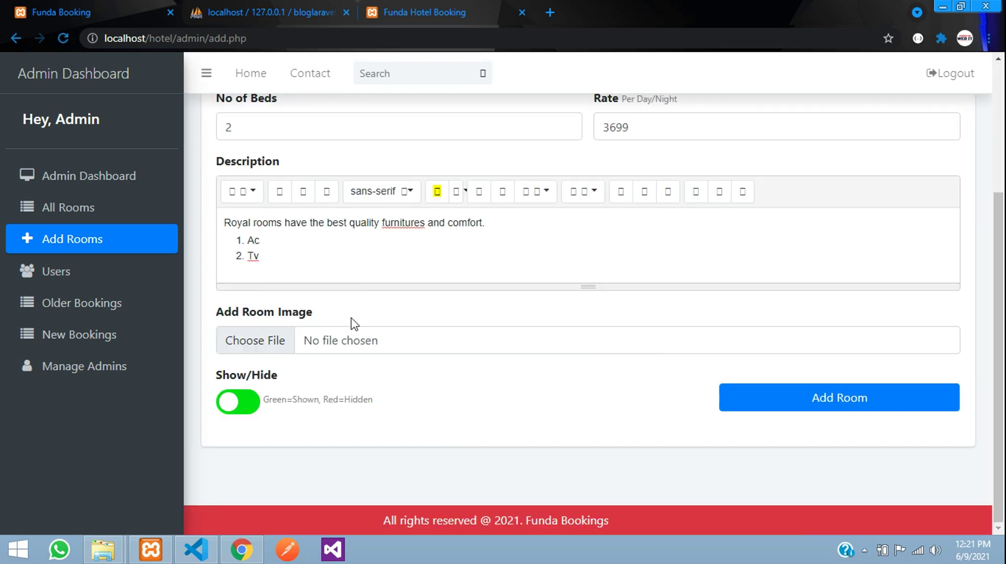
- Attach image.jpg as the room image, add the TEsting room, and view All Rooms
{"action": "left_click", "coordinate": [312, 350]}
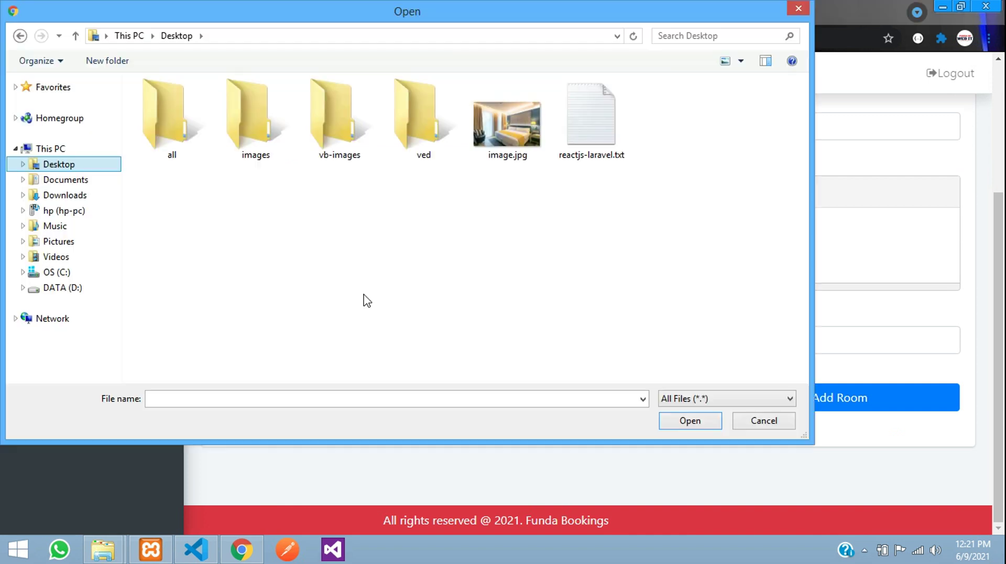
{"action": "left_click", "coordinate": [519, 139]}
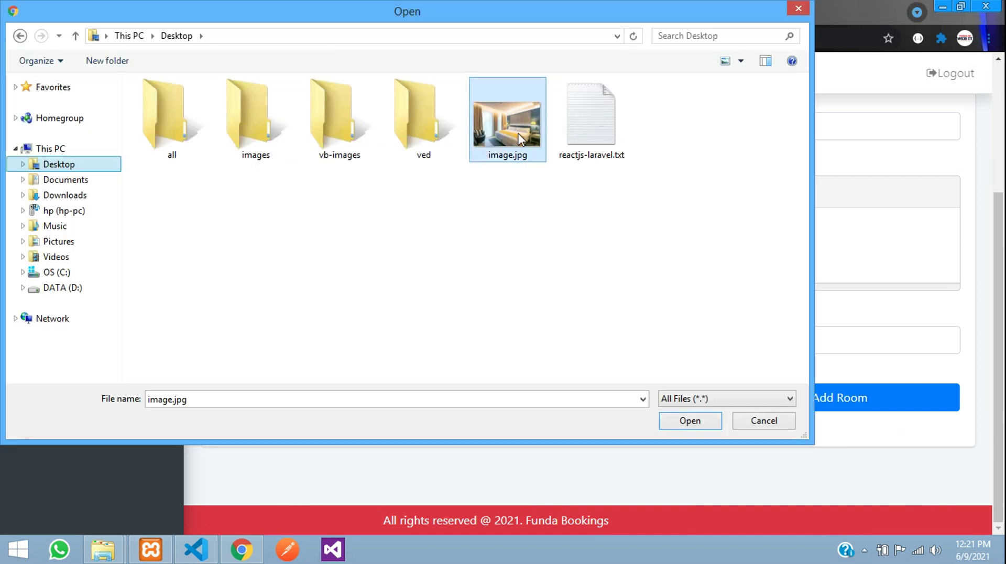
{"action": "left_click", "coordinate": [691, 421]}
{"action": "left_click", "coordinate": [809, 399]}
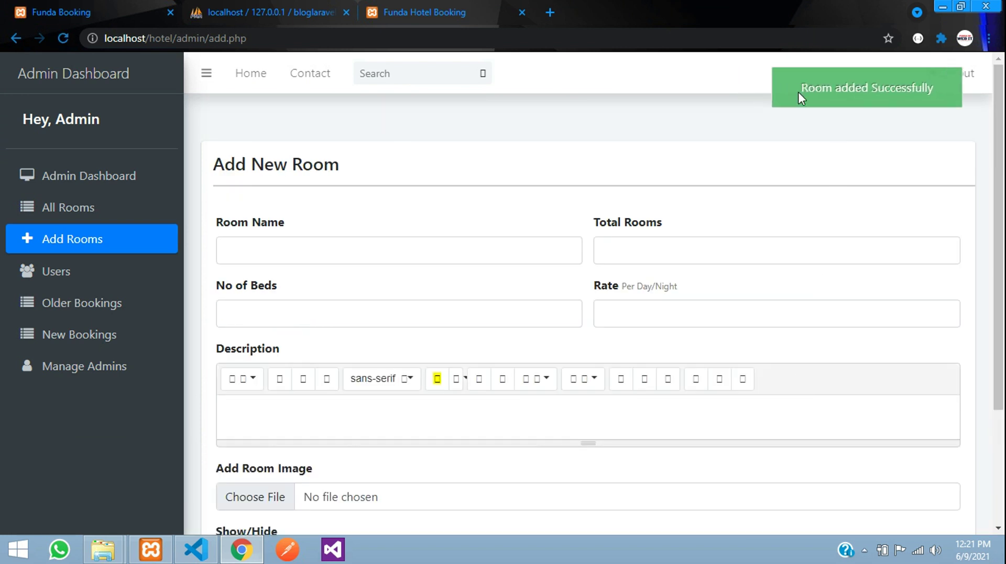
{"action": "left_click", "coordinate": [41, 209]}
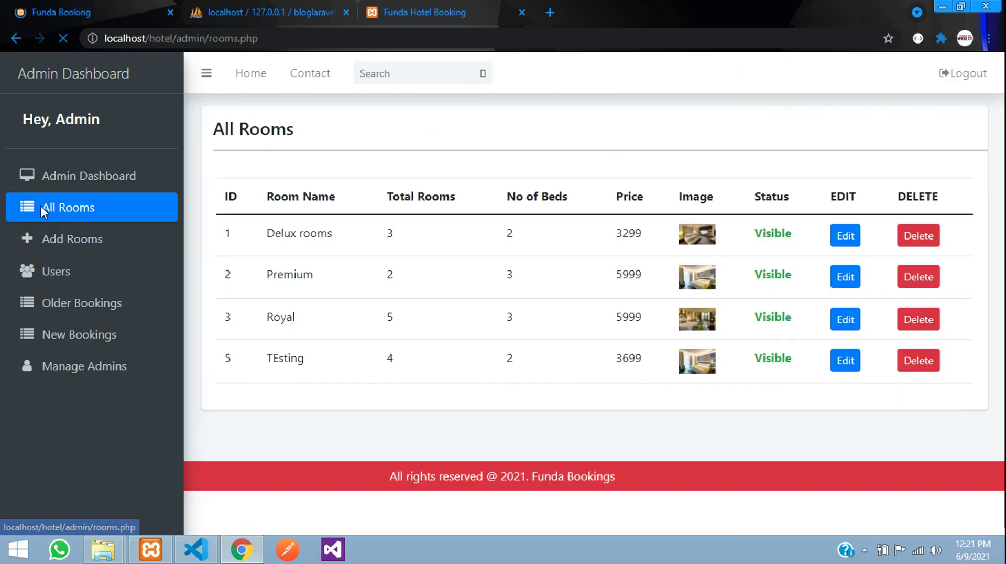
- Confirm the TEsting room at ₹3699 appears on the public home page
{"action": "left_click_drag", "start_coordinate": [277, 393], "coordinate": [319, 397]}
{"action": "left_click", "coordinate": [320, 396]}
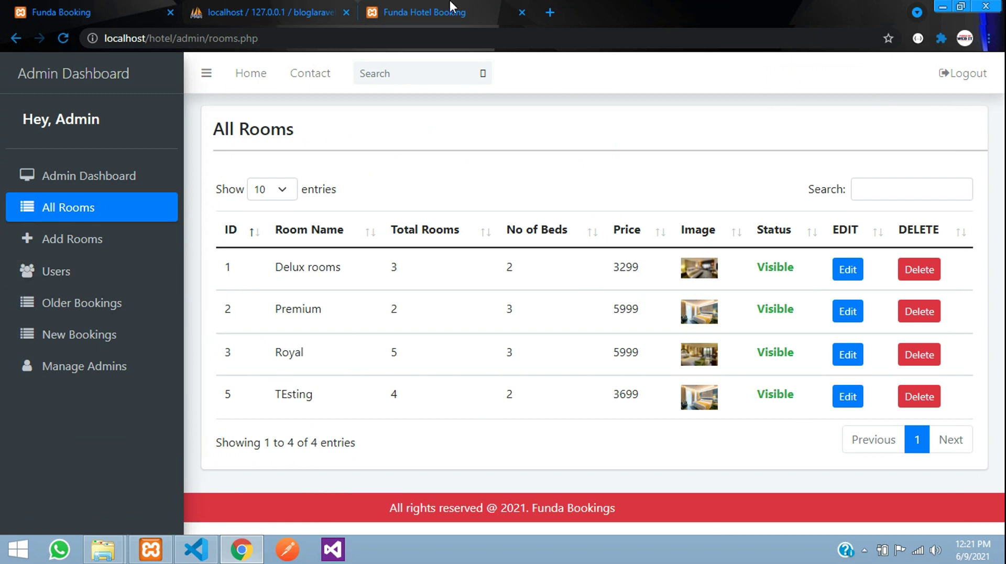
{"action": "left_click", "coordinate": [425, 9]}
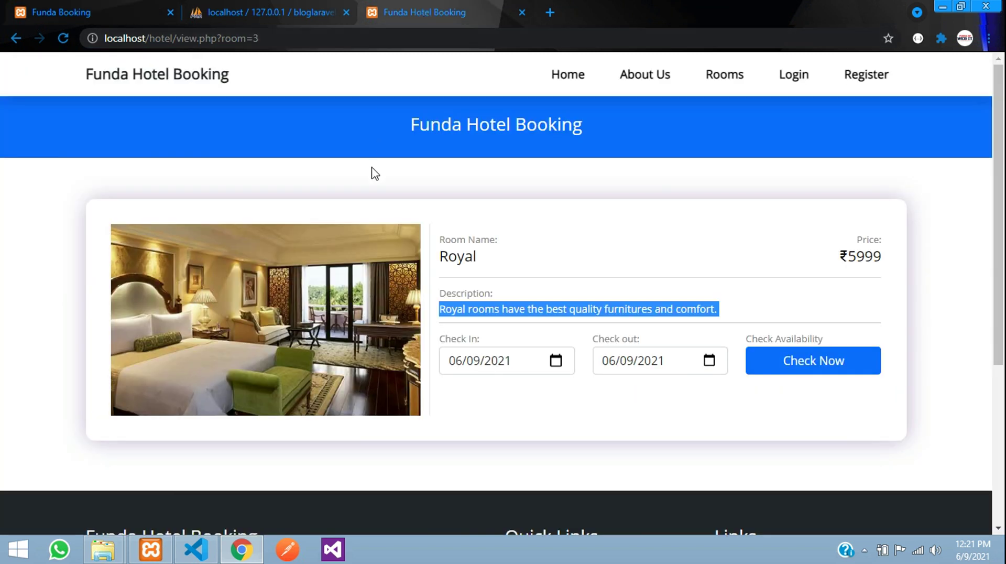
{"action": "left_click", "coordinate": [160, 88]}
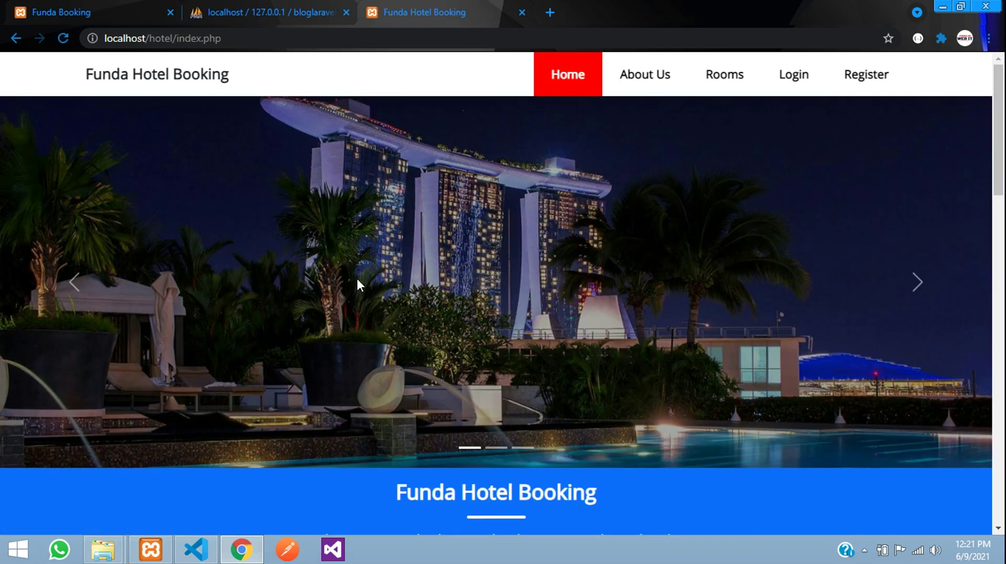
{"action": "scroll", "coordinate": [362, 283], "scroll_direction": "down", "scroll_amount": 8}
{"action": "scroll", "coordinate": [365, 291], "scroll_direction": "down", "scroll_amount": 3}
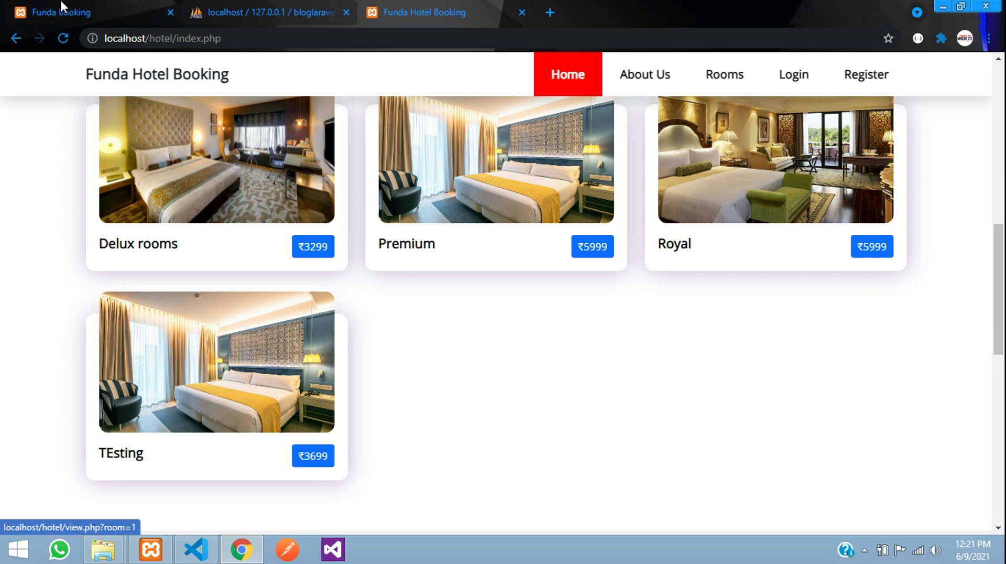
- Return to the admin tab and view the All Users table
{"action": "left_click", "coordinate": [126, 7]}
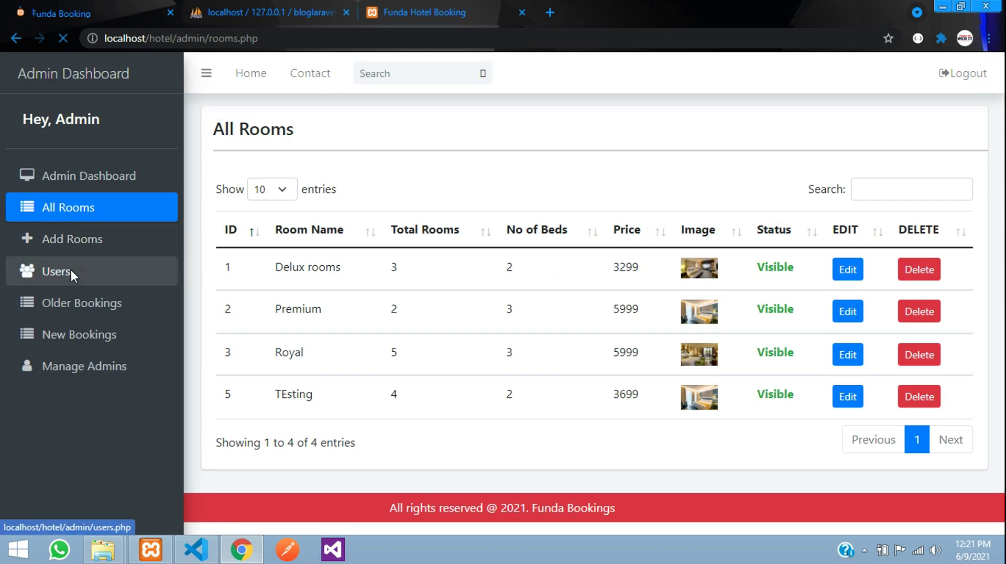
{"action": "left_click", "coordinate": [70, 270]}
{"action": "left_click_drag", "start_coordinate": [282, 262], "coordinate": [654, 279]}
- Check Older Bookings (empty) and New Bookings (one Delux rooms booking), then show Manage Admins
{"action": "left_click", "coordinate": [652, 278]}
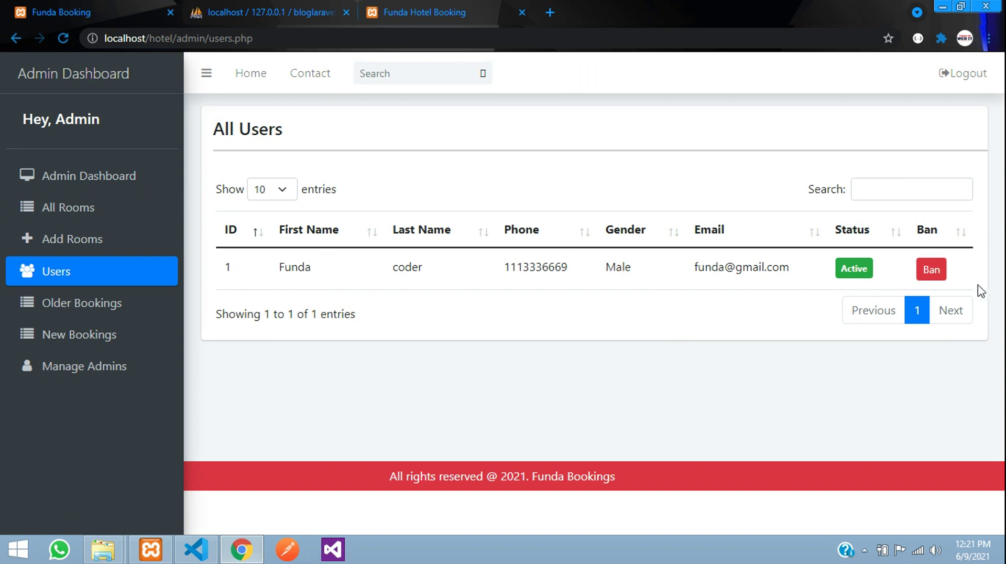
{"action": "left_click", "coordinate": [895, 184]}
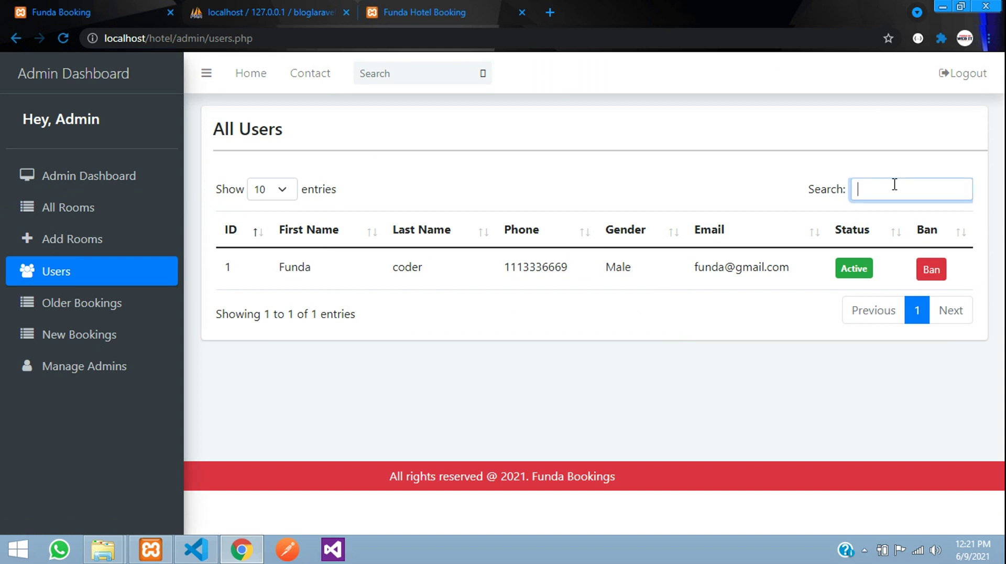
{"action": "left_click", "coordinate": [74, 311]}
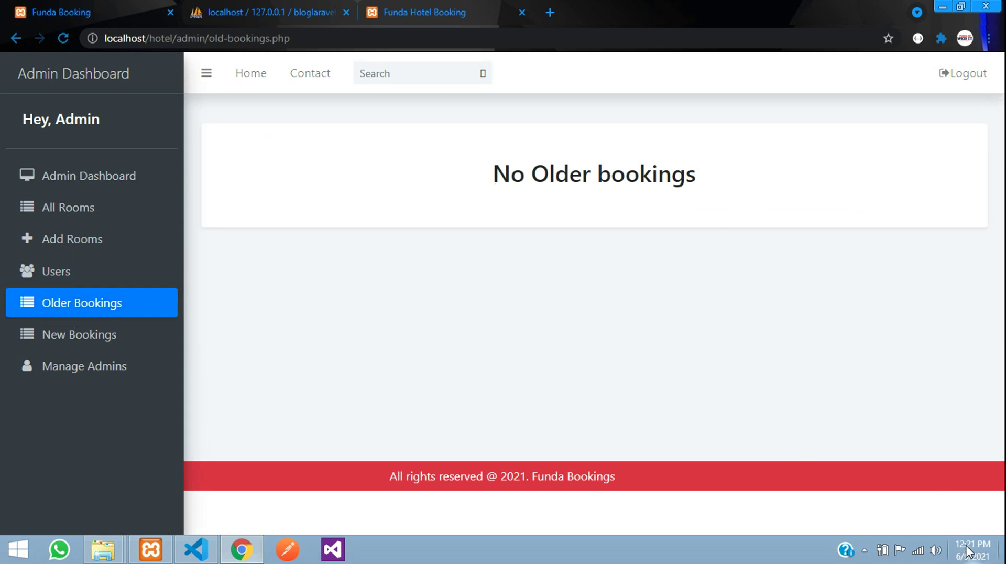
{"action": "left_click", "coordinate": [72, 343]}
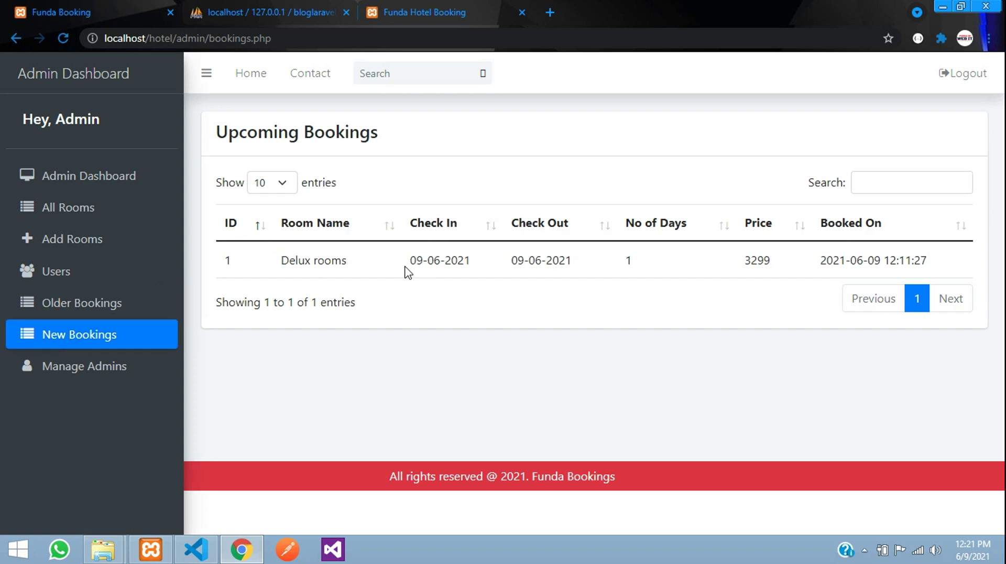
{"action": "left_click_drag", "start_coordinate": [217, 132], "coordinate": [420, 140]}
{"action": "left_click", "coordinate": [378, 191]}
{"action": "left_click", "coordinate": [84, 381]}
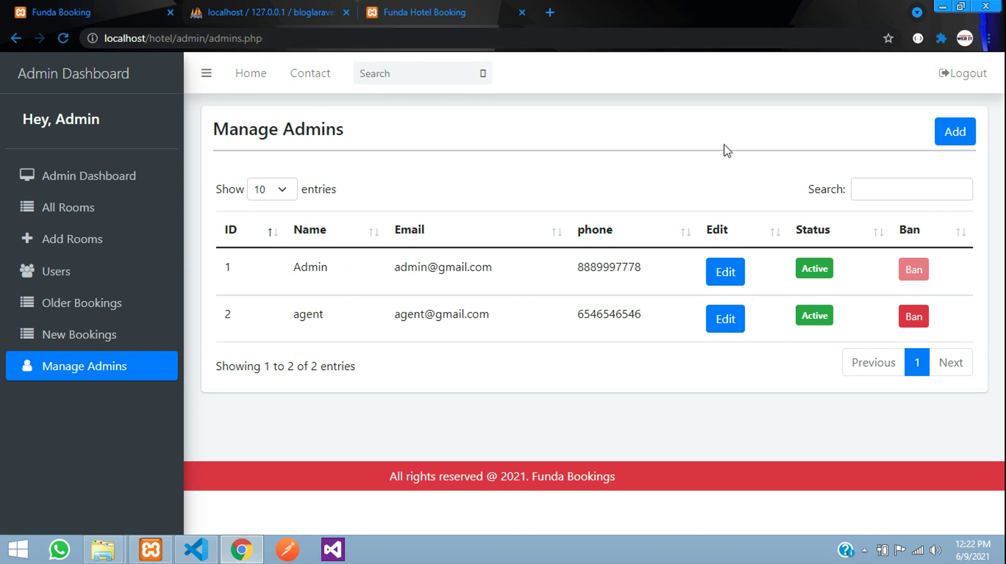
- Log out and go to the admin login page by entering 'ad' in the address
{"action": "left_click", "coordinate": [964, 74]}
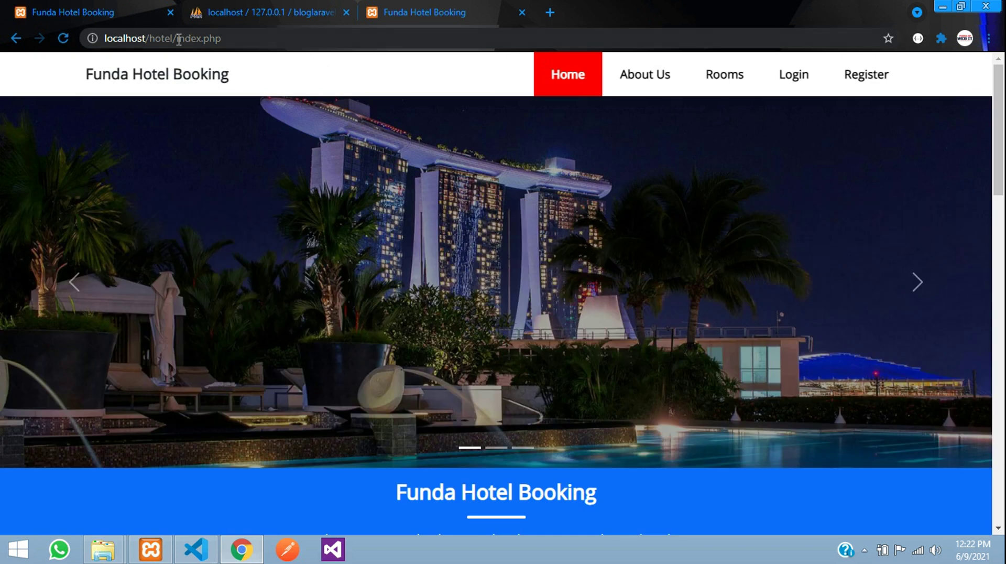
{"action": "left_click_drag", "start_coordinate": [179, 40], "coordinate": [342, 40]}
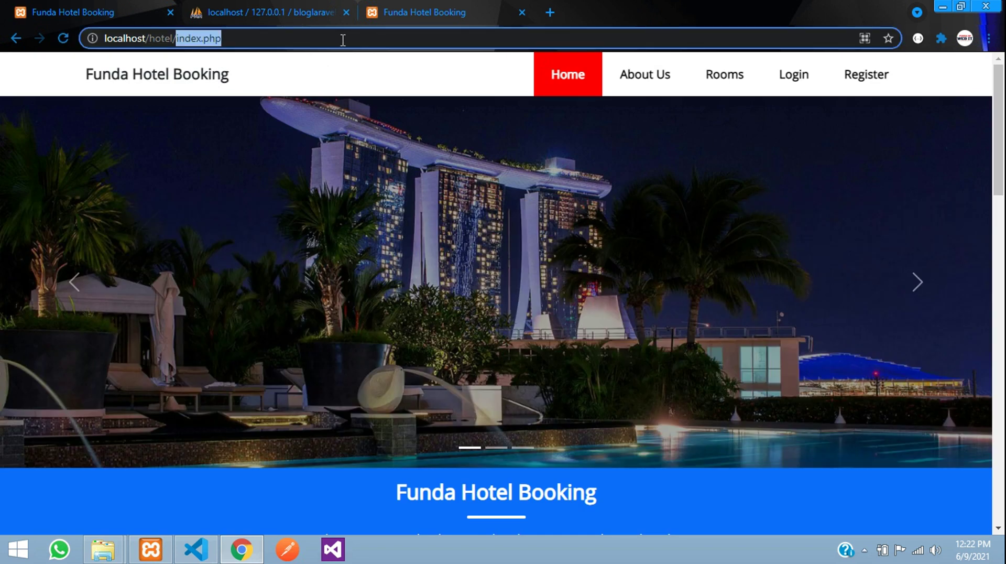
{"action": "type", "text": "ad"}
{"action": "key", "text": "Return"}
- Sign in with the agent admin's e-mail and password, dismissing Chrome's password warning
{"action": "left_click", "coordinate": [431, 180]}
{"action": "key", "text": "Tab"}
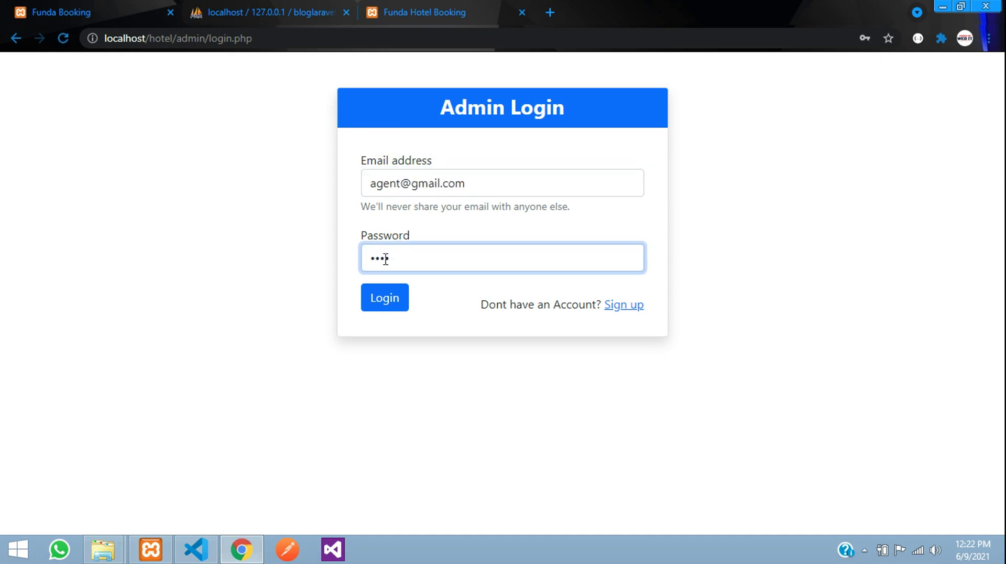
{"action": "left_click", "coordinate": [383, 294]}
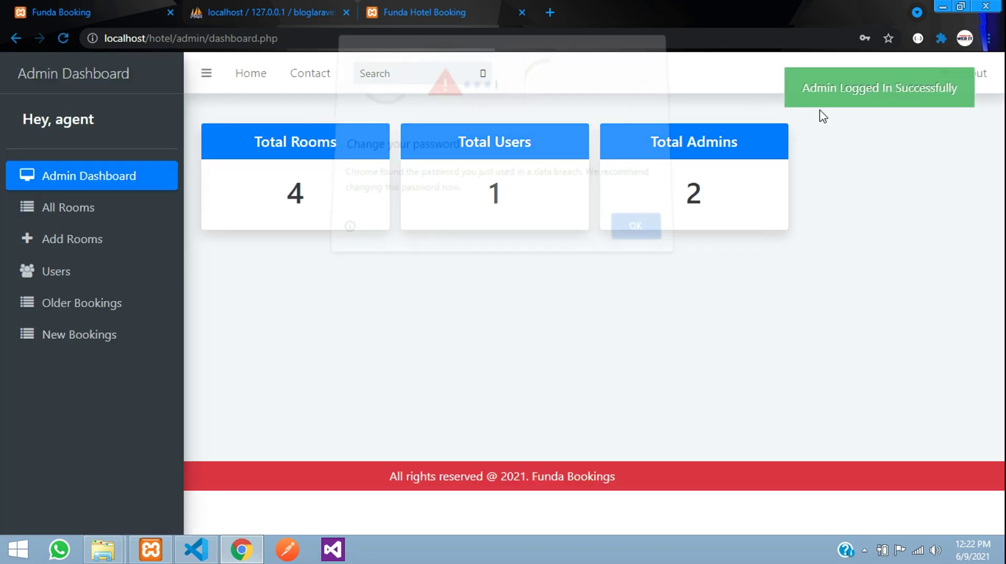
{"action": "left_click", "coordinate": [655, 227]}
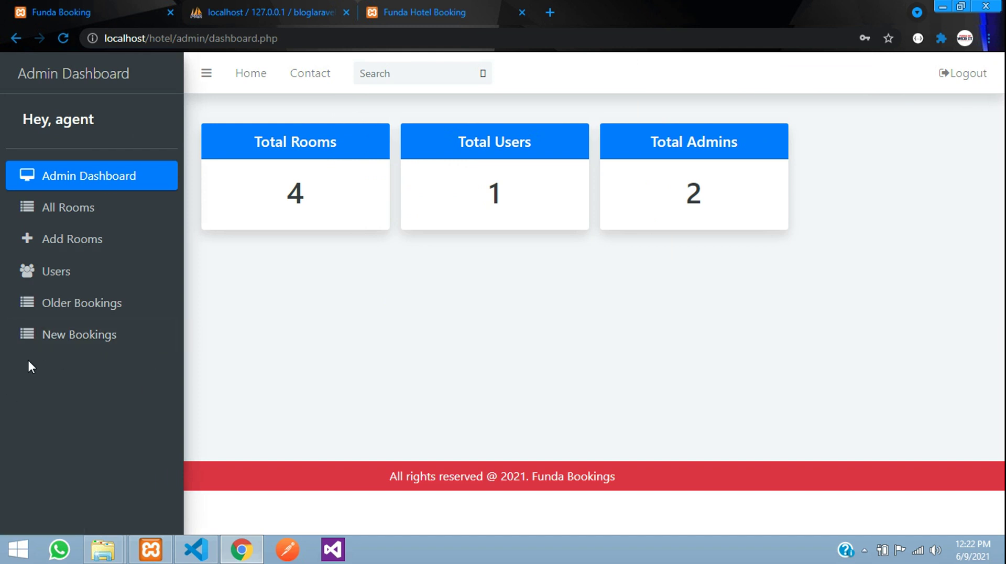
- Browse the admin All Rooms, Older Bookings, Add Rooms and Users pages
{"action": "left_click", "coordinate": [94, 208]}
{"action": "left_click", "coordinate": [65, 302]}
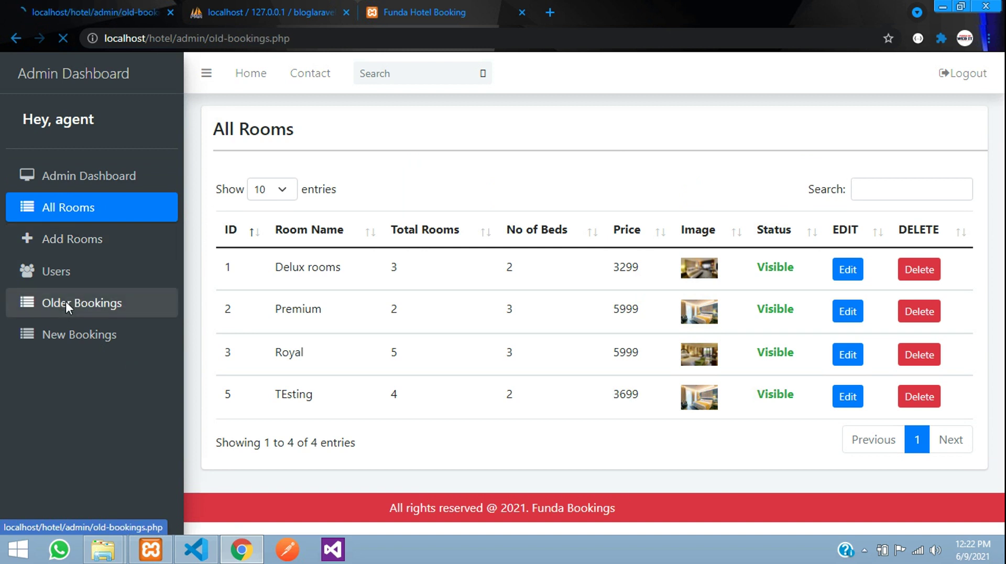
{"action": "left_click", "coordinate": [68, 253]}
{"action": "left_click", "coordinate": [62, 268]}
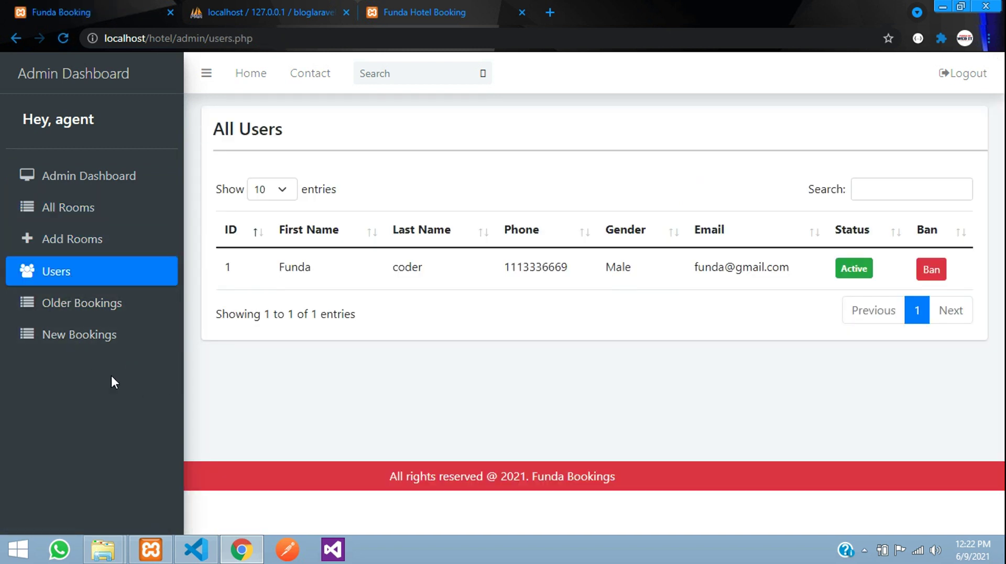
- Return to All Rooms, check Premium's total rooms, then log out of the admin account
{"action": "left_click", "coordinate": [85, 209]}
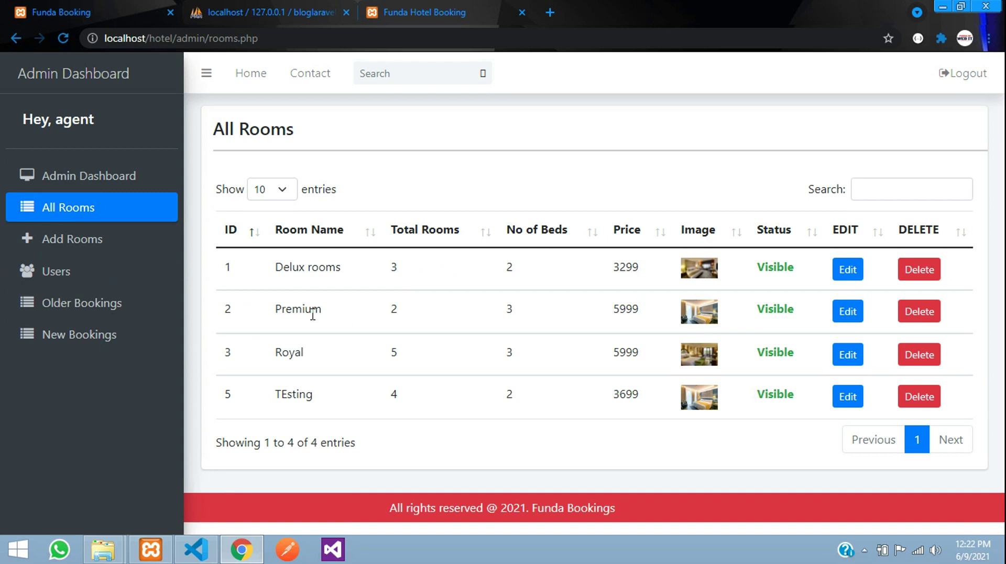
{"action": "double_click", "coordinate": [394, 308]}
{"action": "left_click", "coordinate": [960, 80]}
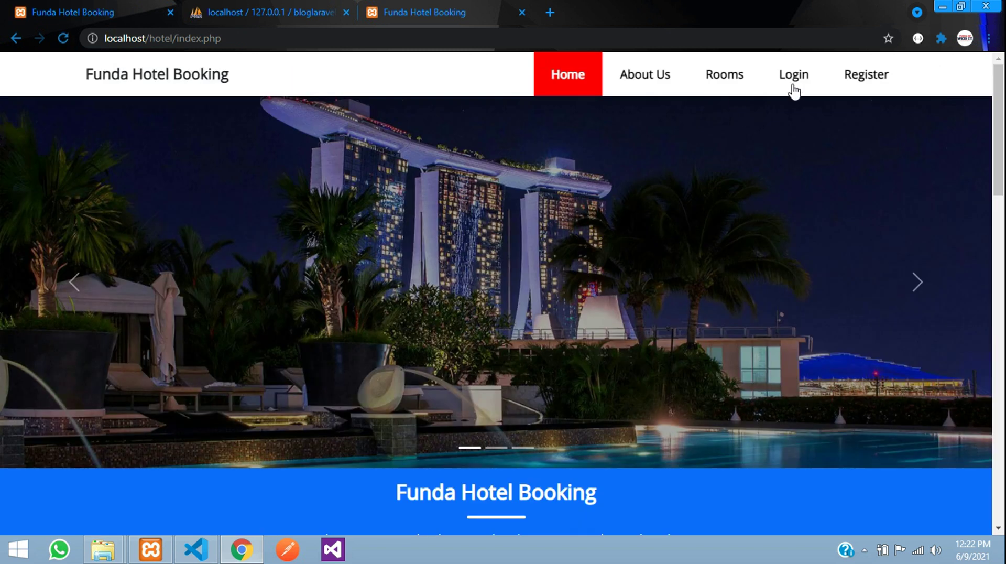
- Log in with the customer's e-mail and saved password, dismissing both popups
{"action": "left_click", "coordinate": [794, 90]}
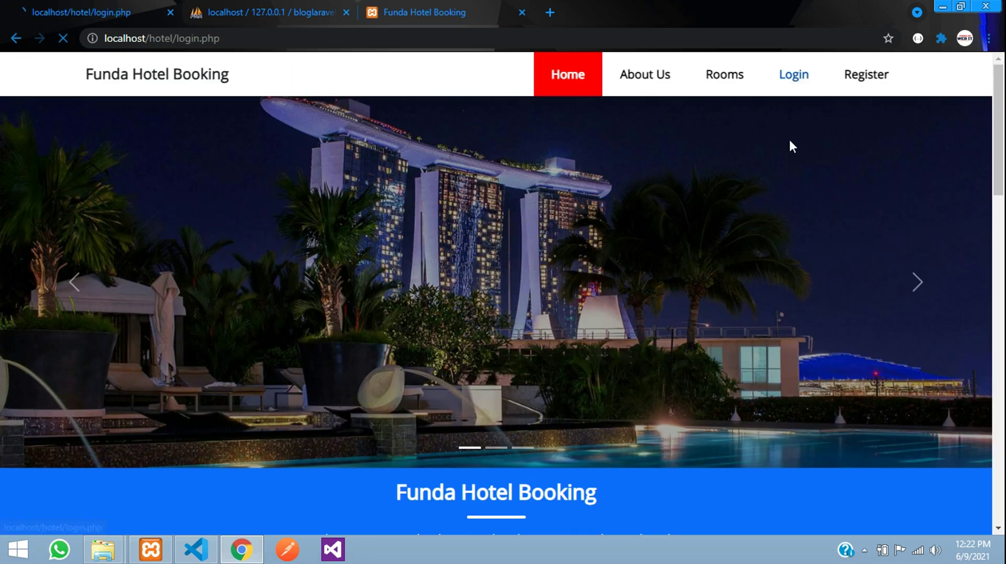
{"action": "left_click", "coordinate": [454, 228]}
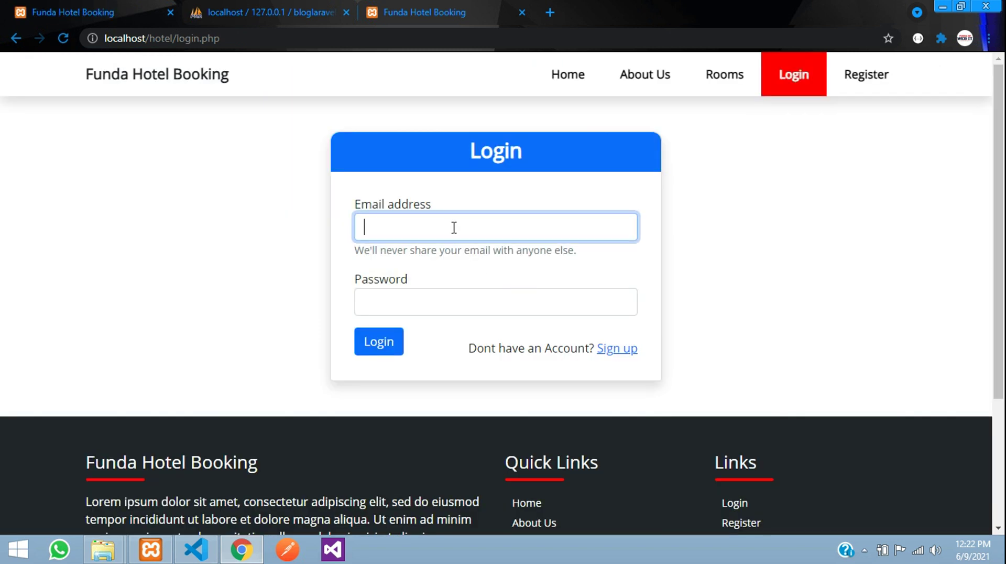
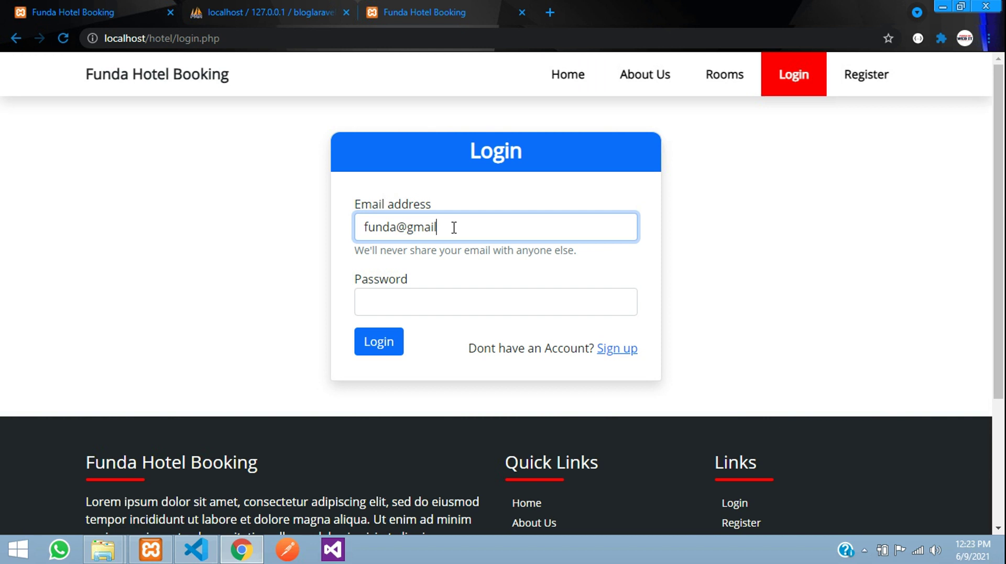
{"action": "key", "text": "Tab"}
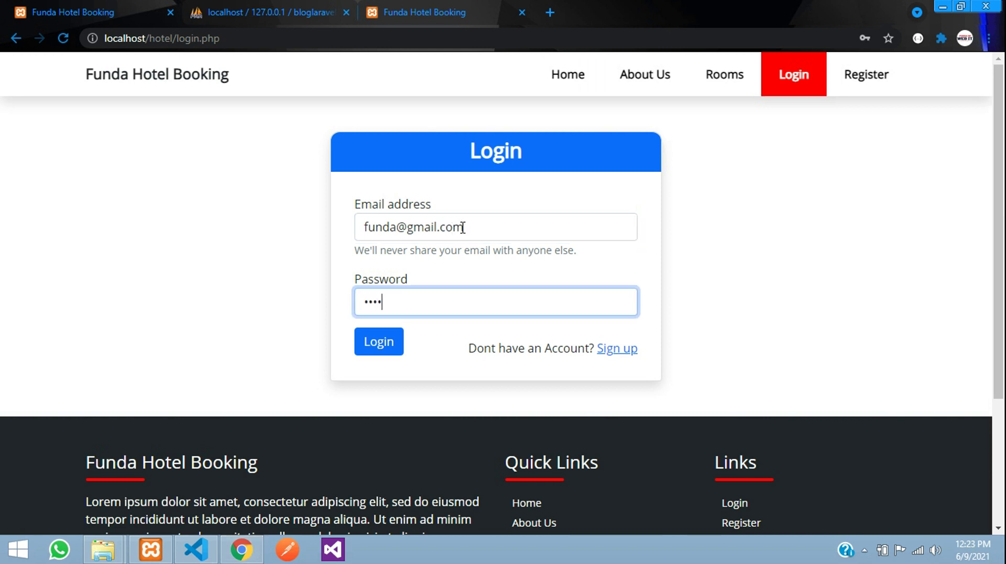
{"action": "key", "text": "Return"}
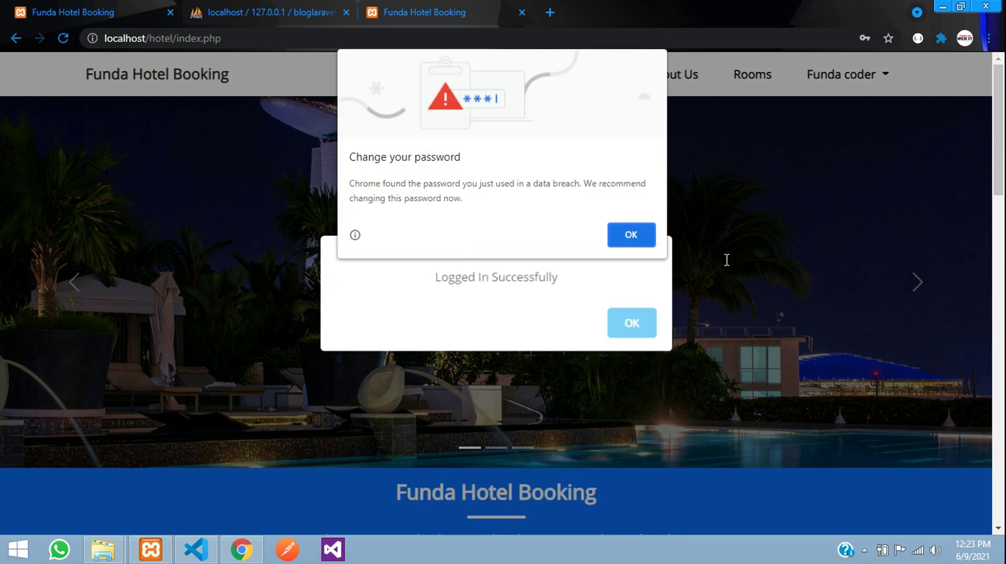
{"action": "left_click", "coordinate": [634, 236]}
{"action": "left_click", "coordinate": [635, 326]}
- Open the Premium room and check availability for 10 to 12 June 2021
{"action": "scroll", "coordinate": [731, 207], "scroll_direction": "down", "scroll_amount": 8}
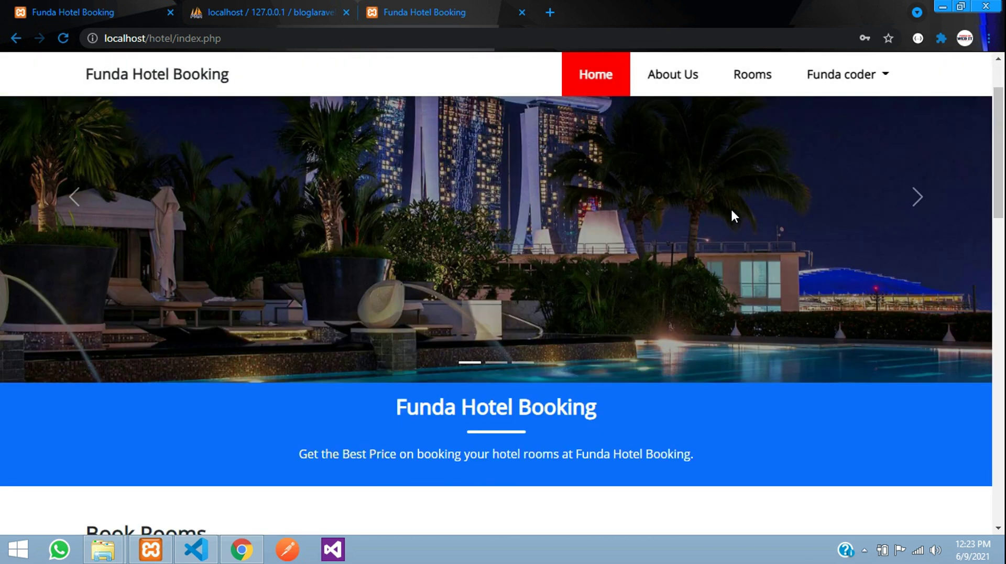
{"action": "scroll", "coordinate": [733, 232], "scroll_direction": "down", "scroll_amount": 3}
{"action": "left_click", "coordinate": [455, 241]}
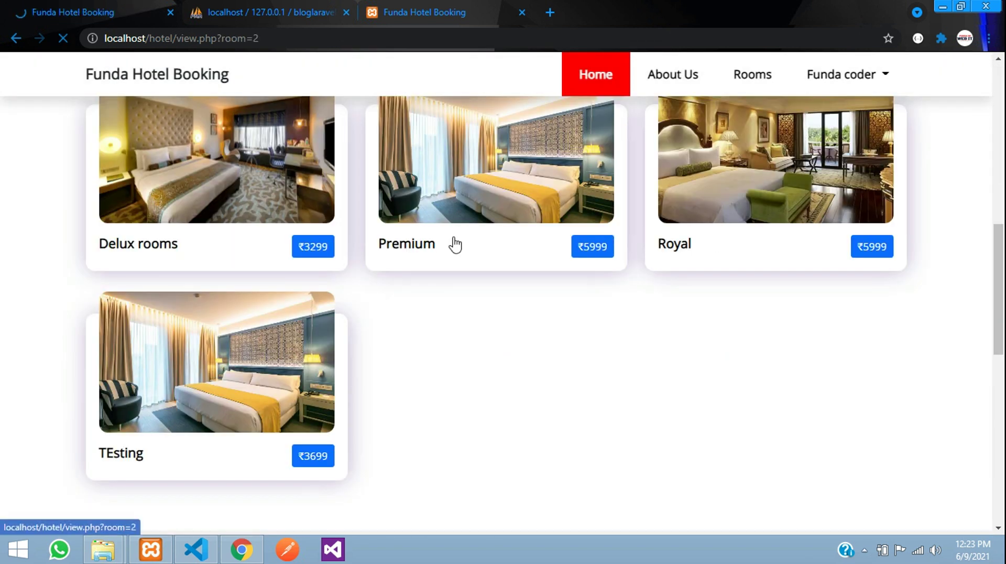
{"action": "left_click", "coordinate": [561, 367]}
{"action": "left_click", "coordinate": [559, 364]}
{"action": "left_click", "coordinate": [540, 225]}
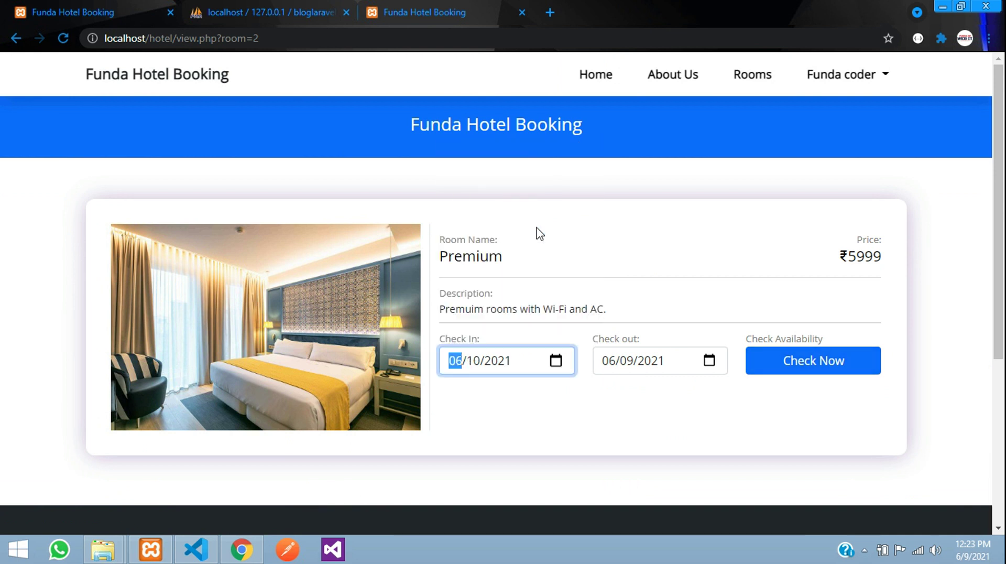
{"action": "left_click", "coordinate": [710, 362]}
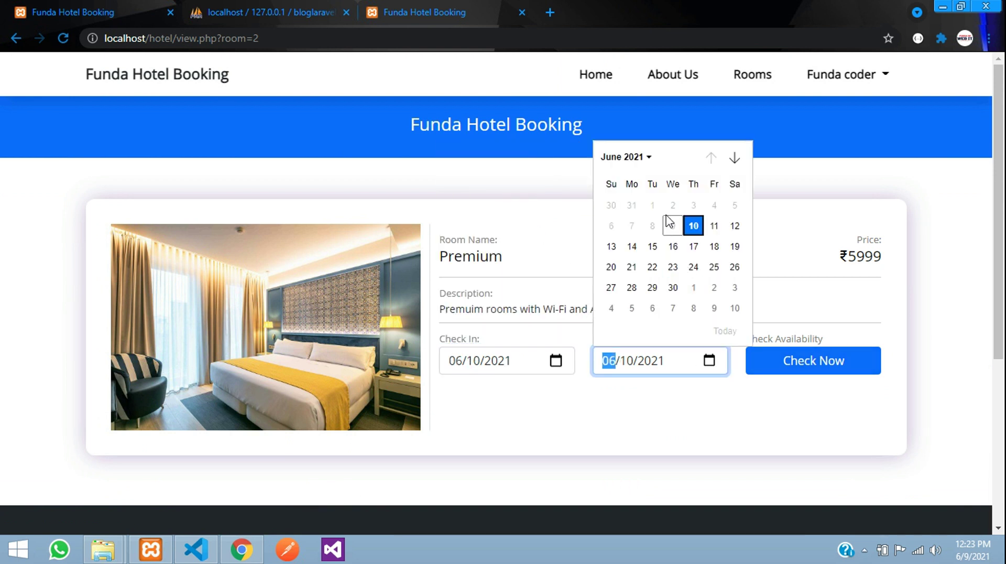
{"action": "left_click", "coordinate": [735, 228]}
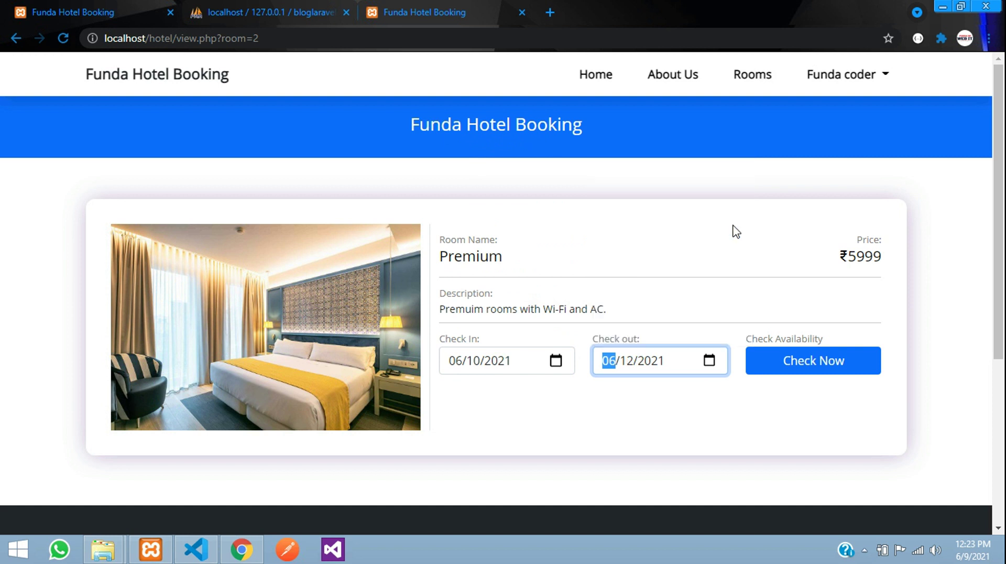
{"action": "left_click", "coordinate": [789, 363]}
- Book the available Premium room with cash payment and acknowledge the success message
{"action": "left_click_drag", "start_coordinate": [518, 300], "coordinate": [685, 299]}
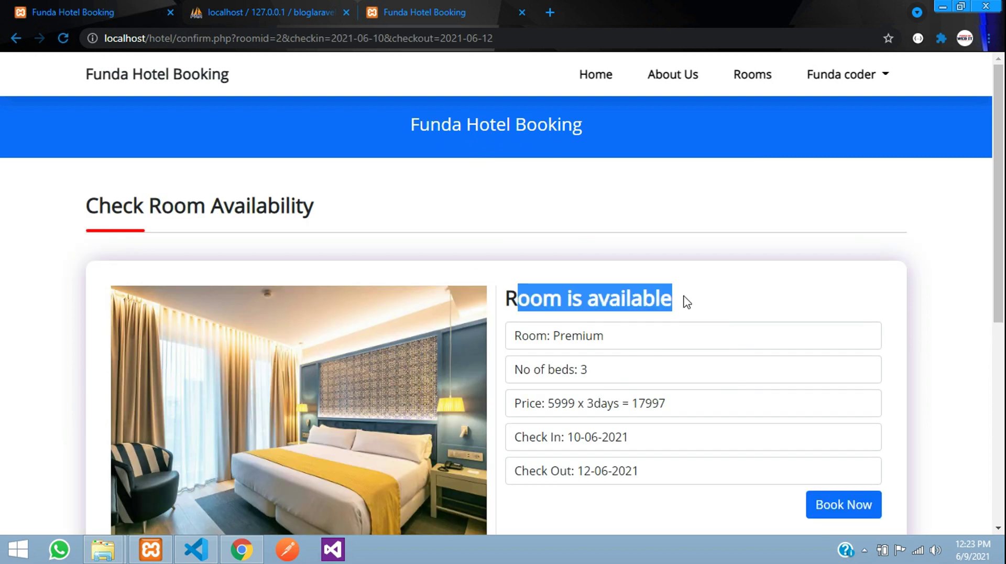
{"action": "scroll", "coordinate": [685, 298], "scroll_direction": "down", "scroll_amount": 3}
{"action": "double_click", "coordinate": [583, 291]}
{"action": "left_click_drag", "start_coordinate": [586, 323], "coordinate": [594, 323]}
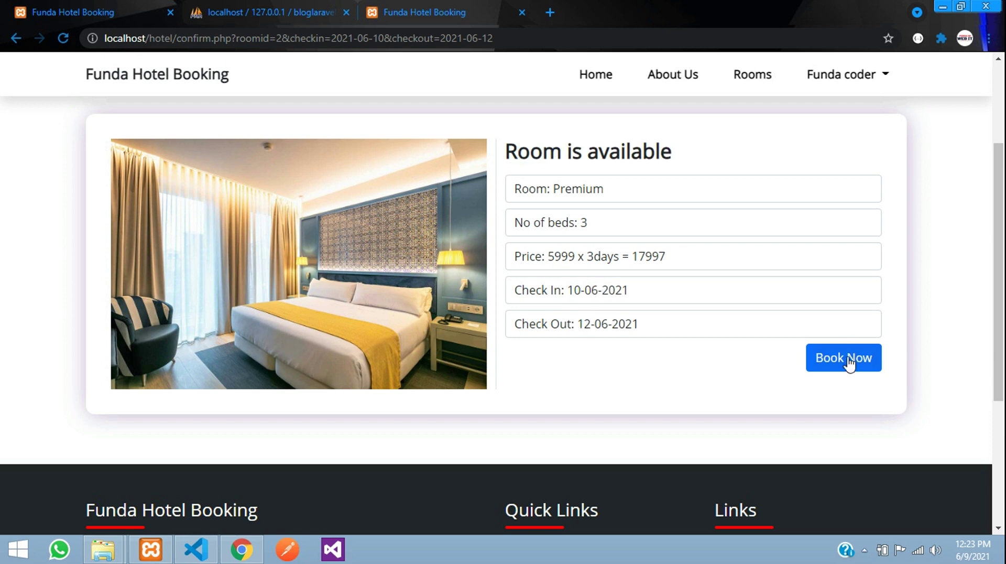
{"action": "left_click", "coordinate": [849, 355]}
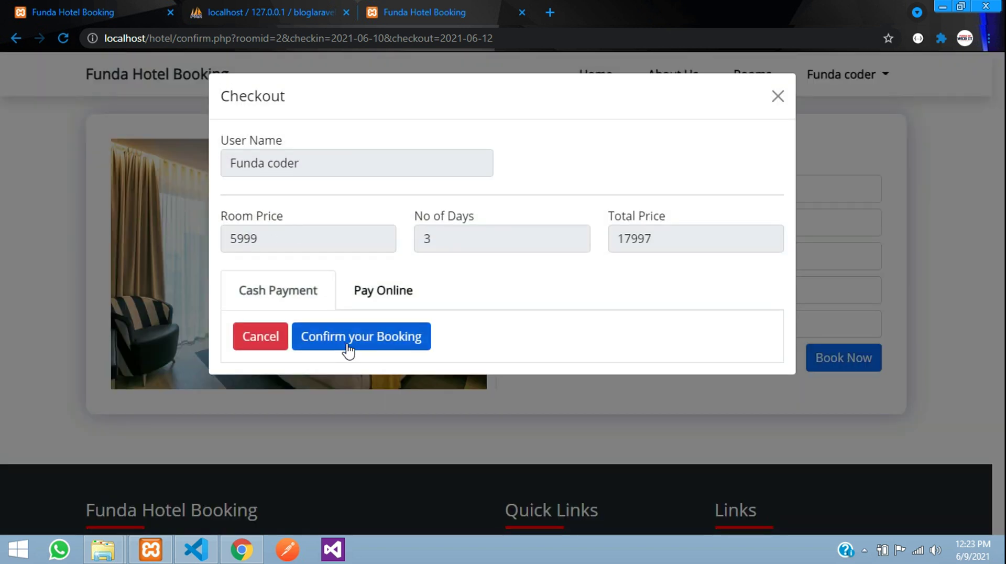
{"action": "left_click", "coordinate": [347, 340]}
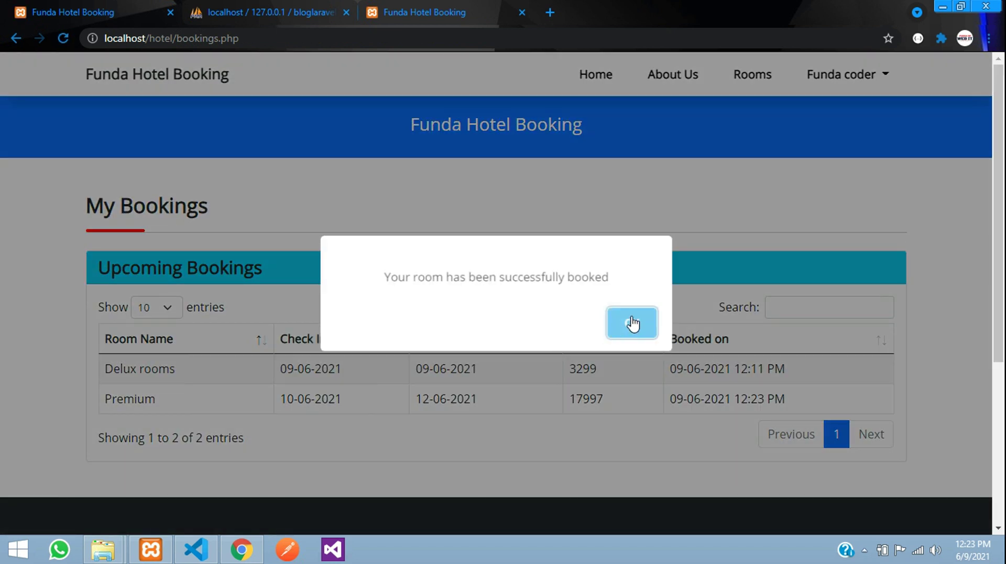
{"action": "left_click", "coordinate": [632, 324]}
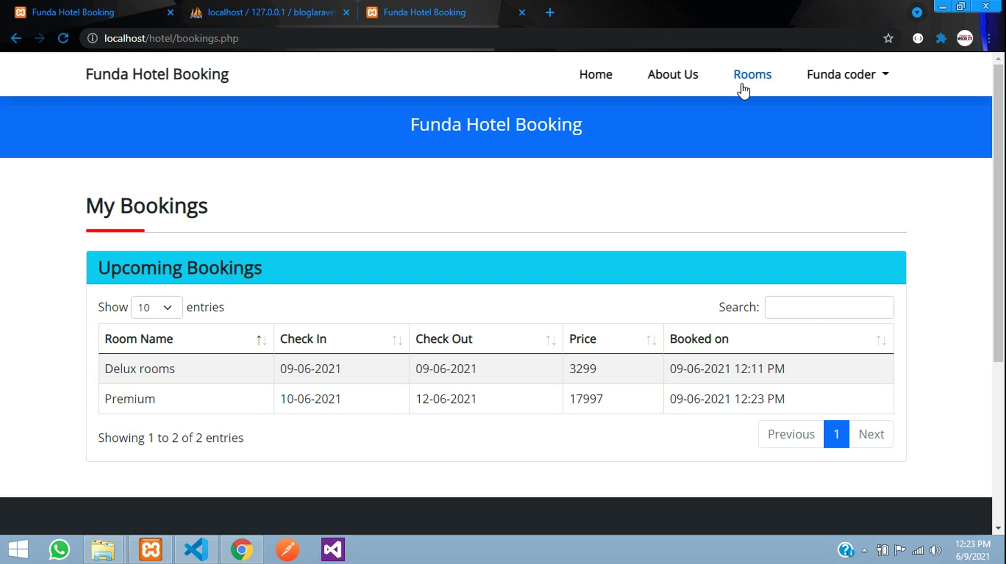
- Return home and reopen the Premium room's details
{"action": "left_click", "coordinate": [583, 75]}
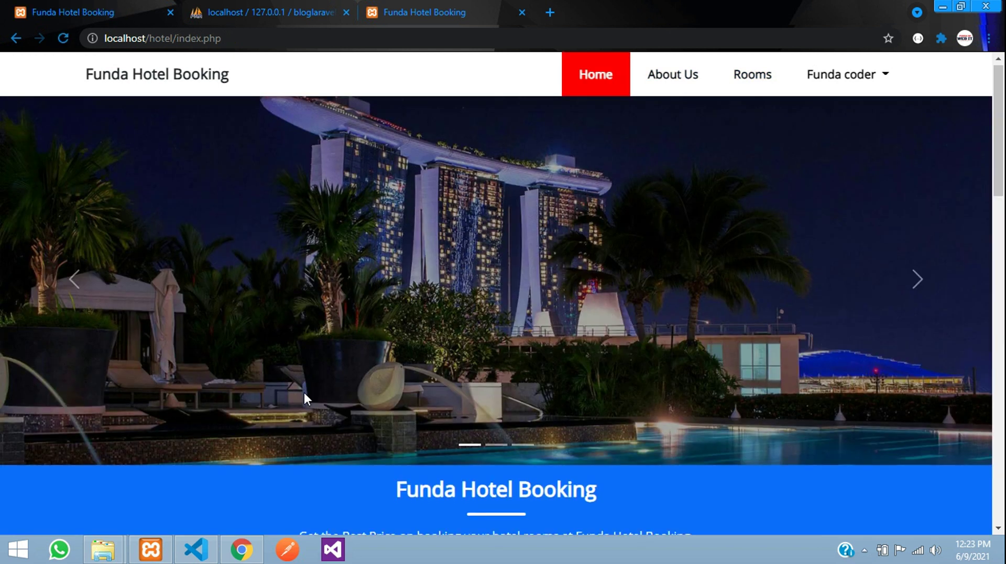
{"action": "scroll", "coordinate": [303, 395], "scroll_direction": "down", "scroll_amount": 8}
{"action": "left_click", "coordinate": [461, 310]}
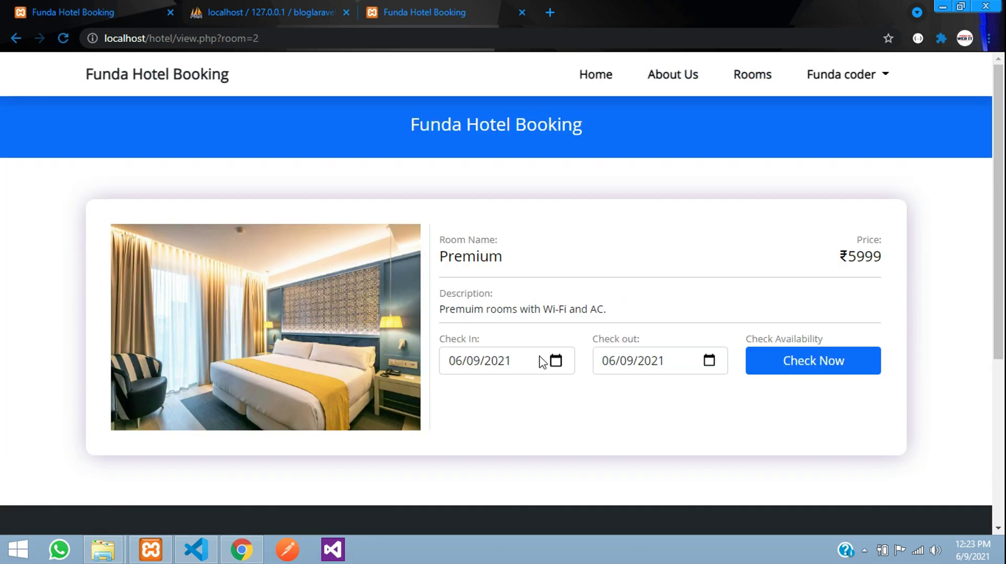
{"action": "left_click", "coordinate": [557, 367]}
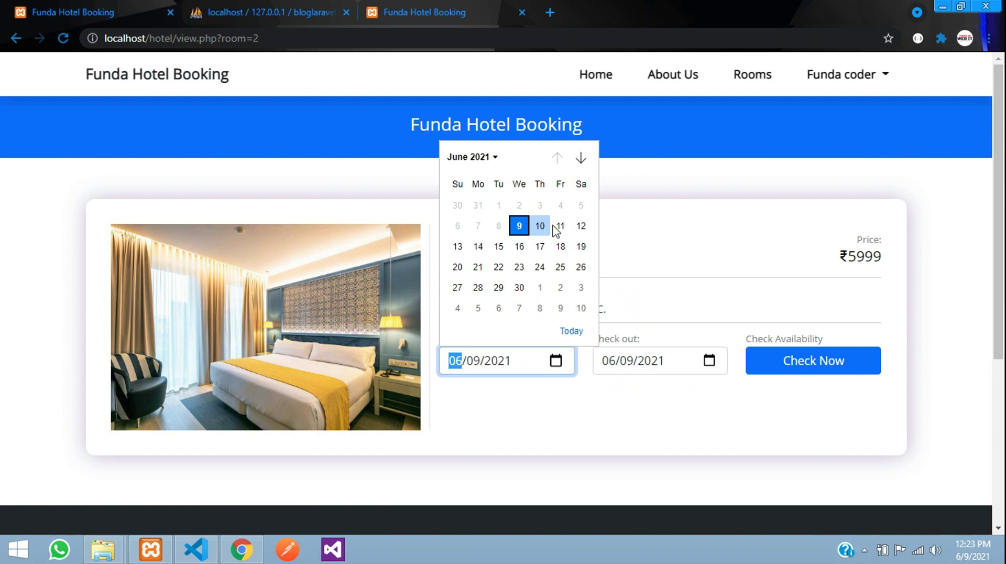
{"action": "left_click", "coordinate": [581, 226]}
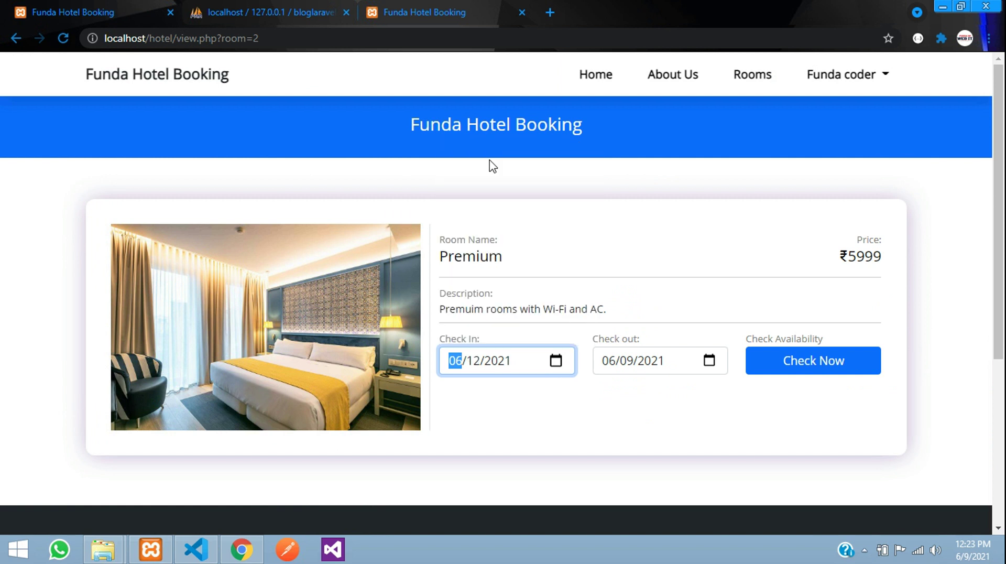
{"action": "double_click", "coordinate": [457, 256]}
{"action": "left_click", "coordinate": [496, 256]}
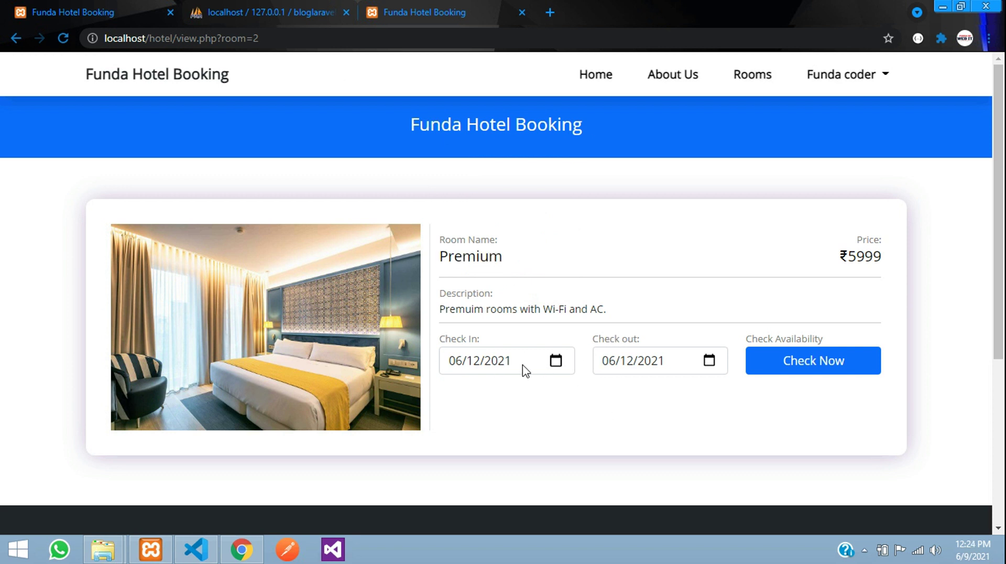
- Check Premium availability for 9 to 12 June 2021
{"action": "left_click", "coordinate": [557, 361]}
{"action": "left_click", "coordinate": [519, 225]}
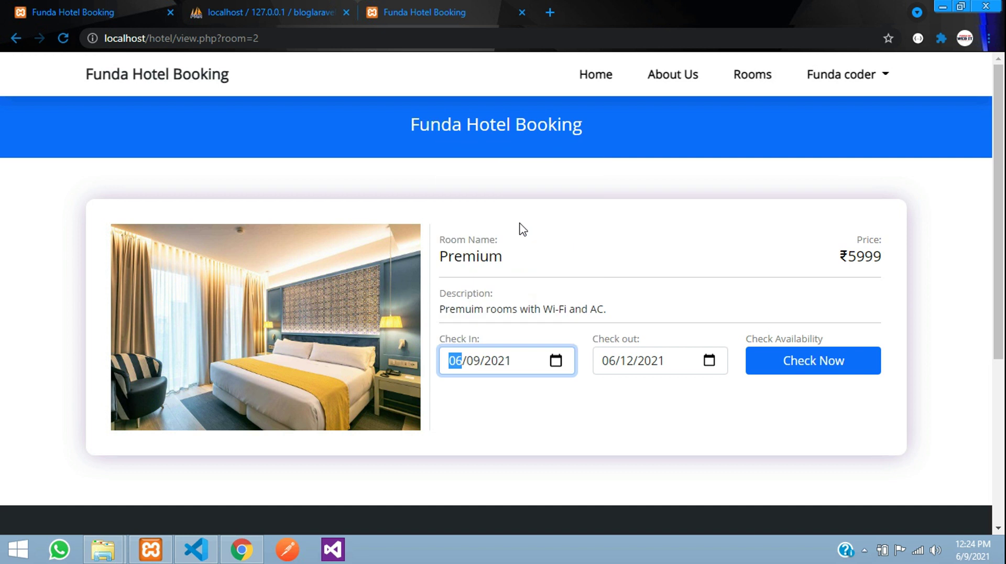
{"action": "left_click", "coordinate": [710, 360]}
{"action": "left_click", "coordinate": [736, 224]}
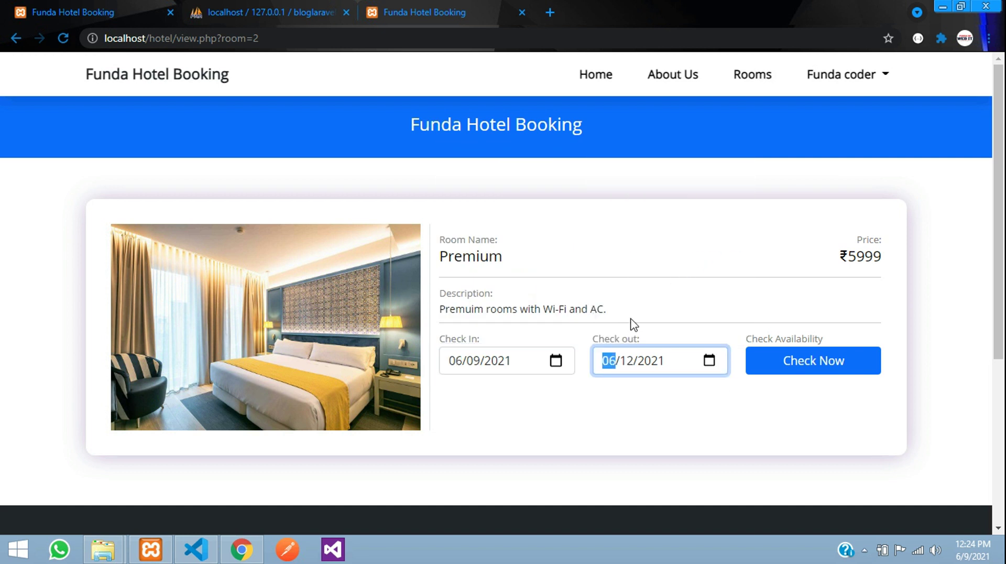
{"action": "left_click", "coordinate": [760, 364]}
- Review the 5999 x 4 days = 23996 quote and start booking the Premium room
{"action": "scroll", "coordinate": [573, 353], "scroll_direction": "down", "scroll_amount": 2}
{"action": "left_click_drag", "start_coordinate": [572, 324], "coordinate": [614, 326]}
{"action": "left_click", "coordinate": [614, 326]}
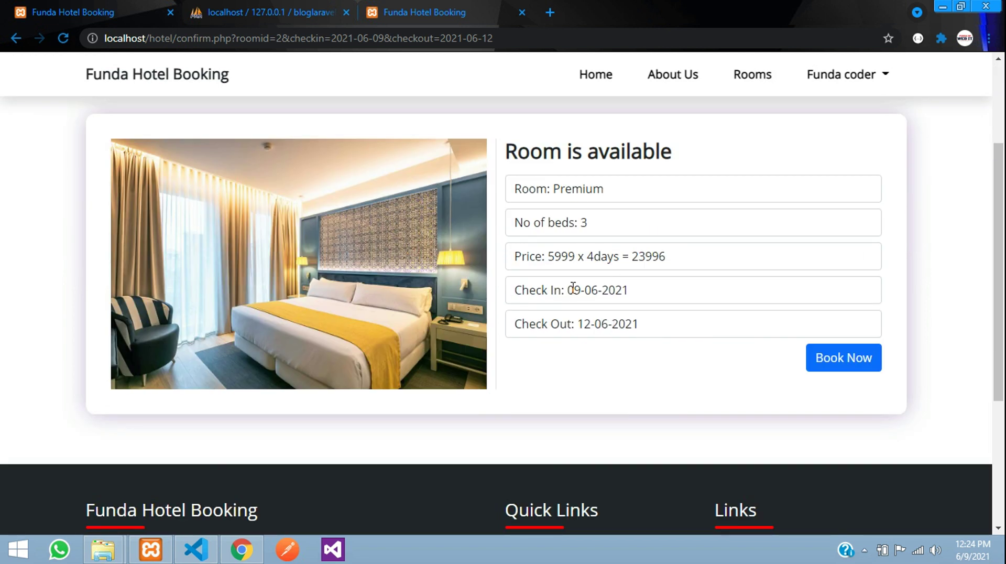
{"action": "left_click_drag", "start_coordinate": [563, 287], "coordinate": [618, 287]}
{"action": "left_click_drag", "start_coordinate": [579, 323], "coordinate": [650, 328]}
{"action": "left_click", "coordinate": [650, 328]}
{"action": "left_click_drag", "start_coordinate": [569, 291], "coordinate": [594, 324]}
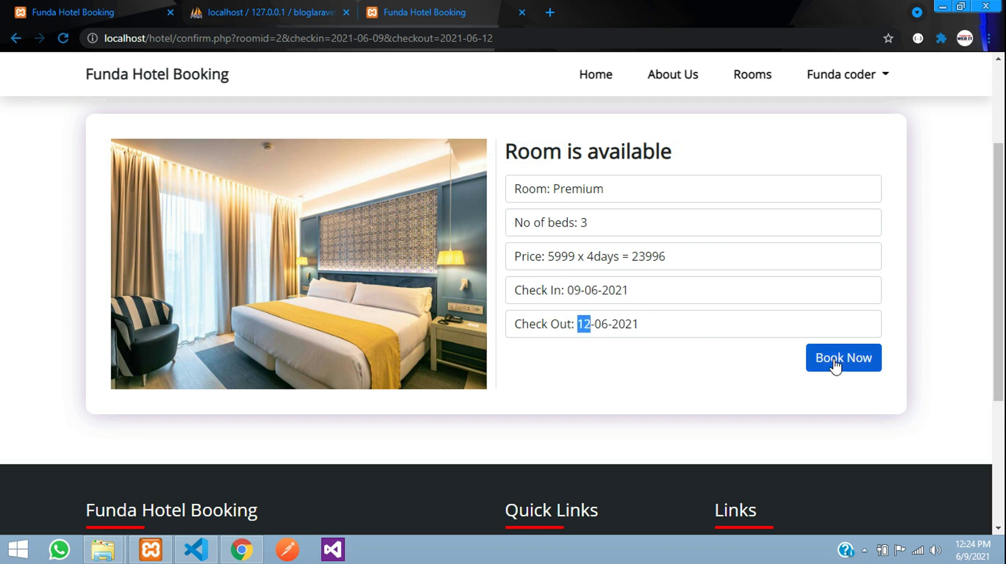
{"action": "left_click", "coordinate": [835, 364]}
- Choose Pay Online and enter the card holder's name and card number, fixing a too-short number
{"action": "left_click", "coordinate": [381, 300]}
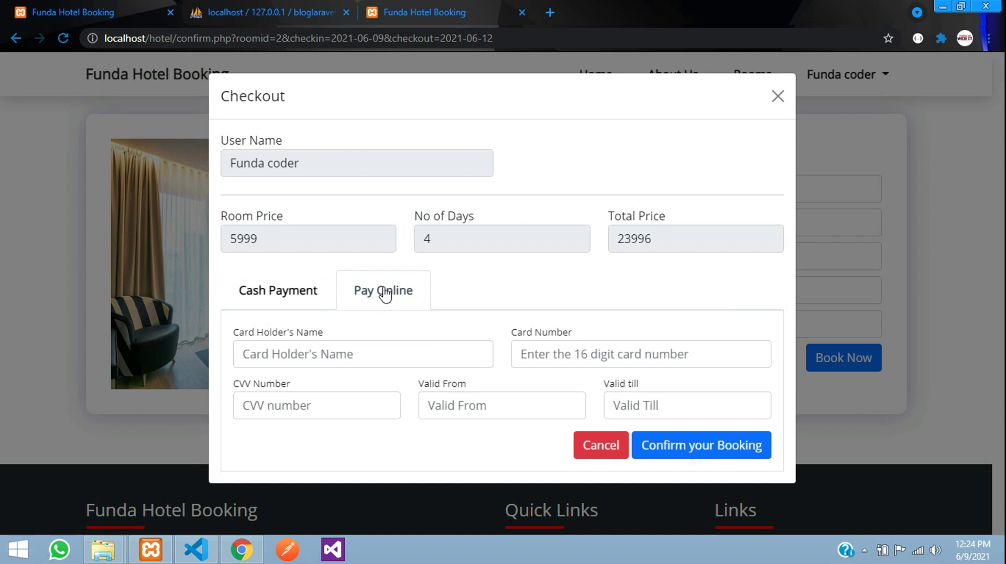
{"action": "left_click", "coordinate": [361, 354]}
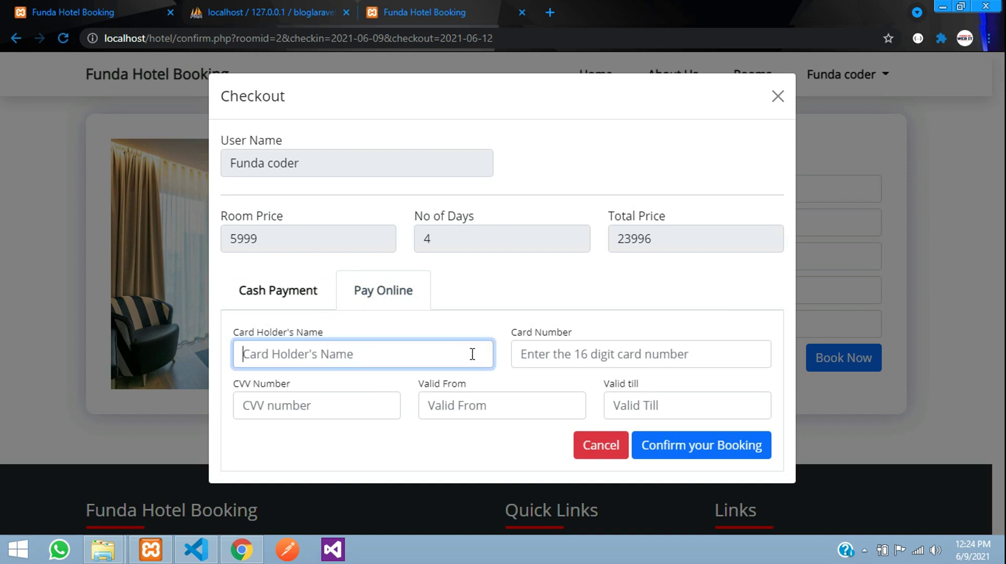
{"action": "type", "text": "u"}
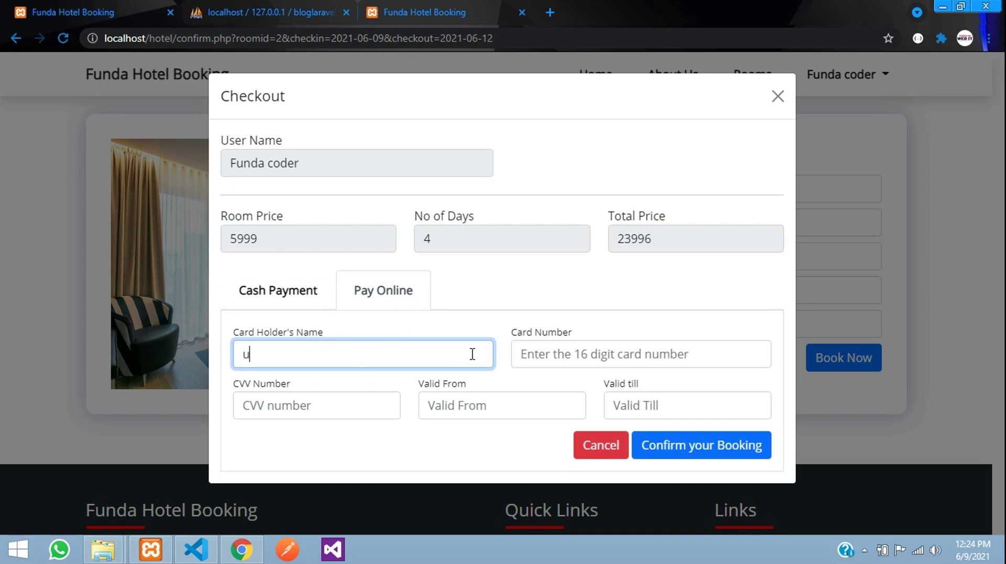
{"action": "type", "text": "funda"}
{"action": "left_click", "coordinate": [659, 354]}
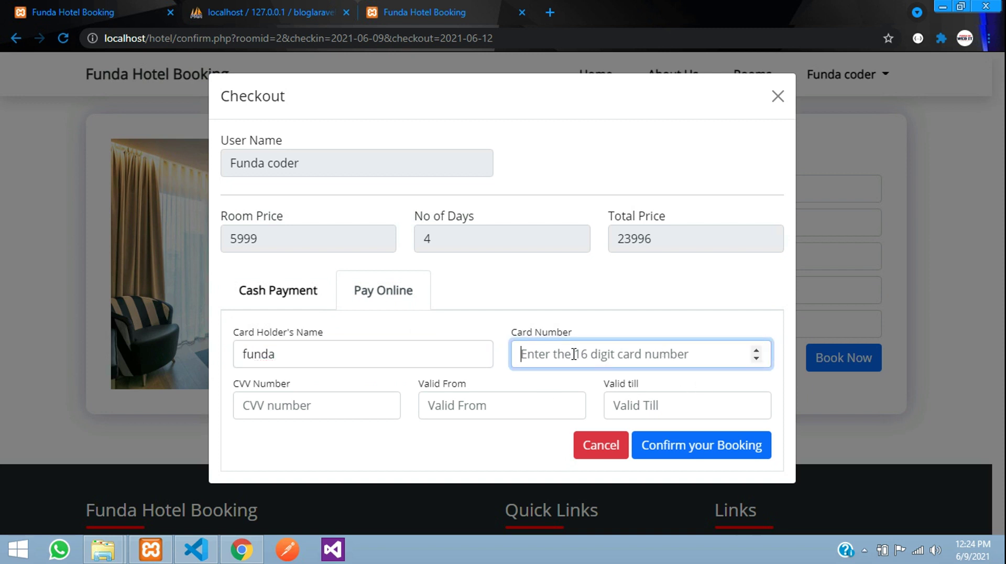
{"action": "type", "text": "1234"}
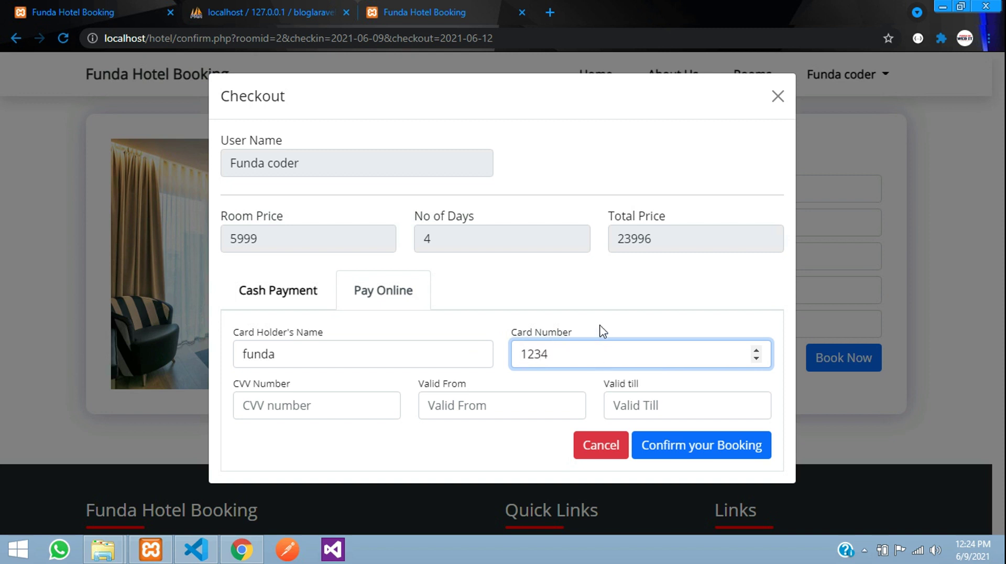
{"action": "key", "text": "Return"}
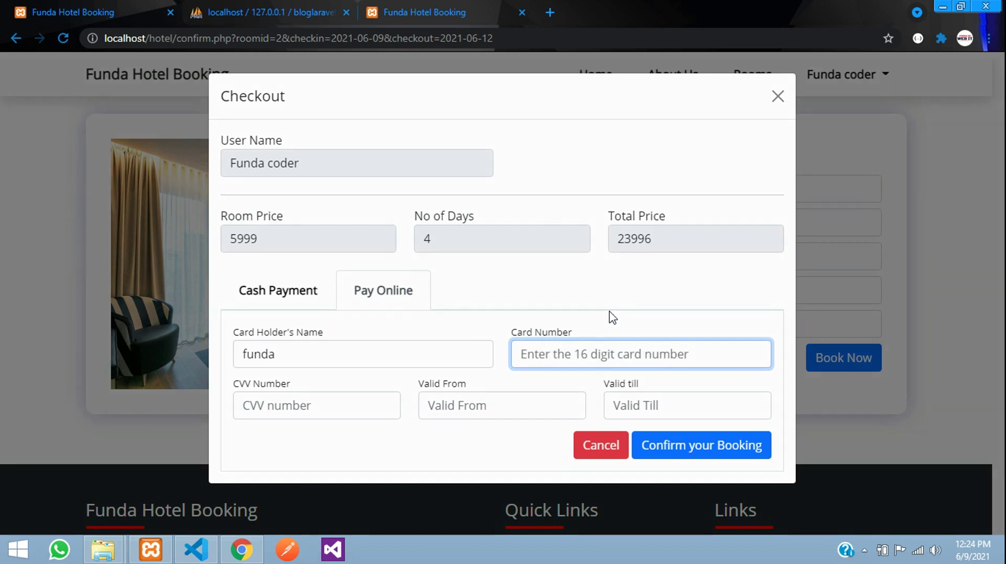
{"action": "left_click", "coordinate": [638, 323]}
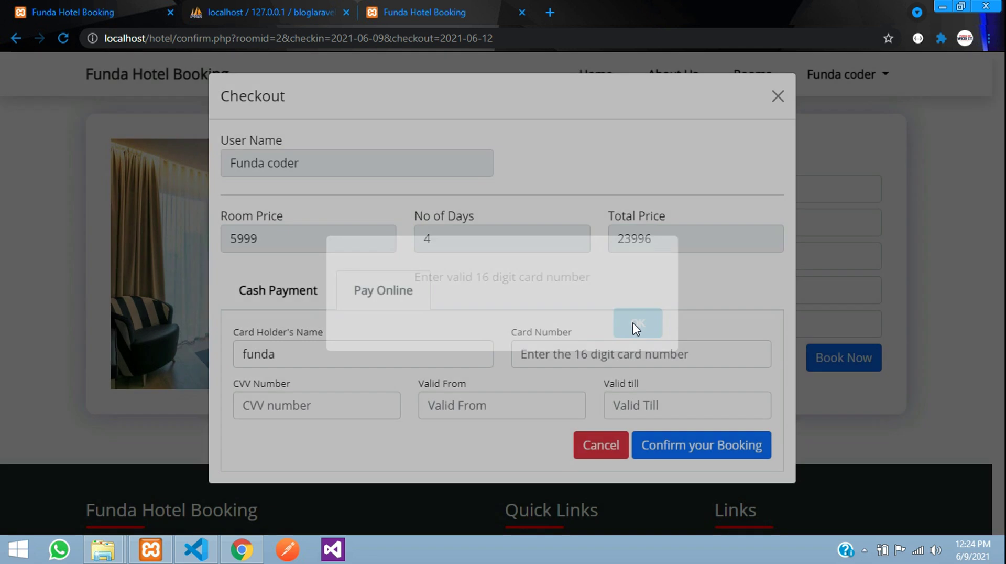
{"action": "left_click", "coordinate": [581, 355]}
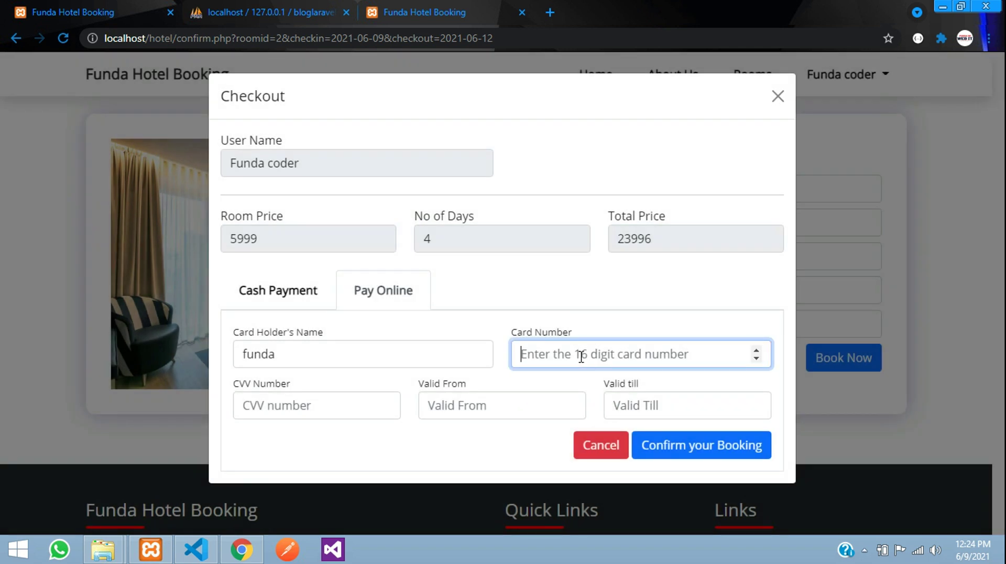
{"action": "type", "text": "7777888899994444"}
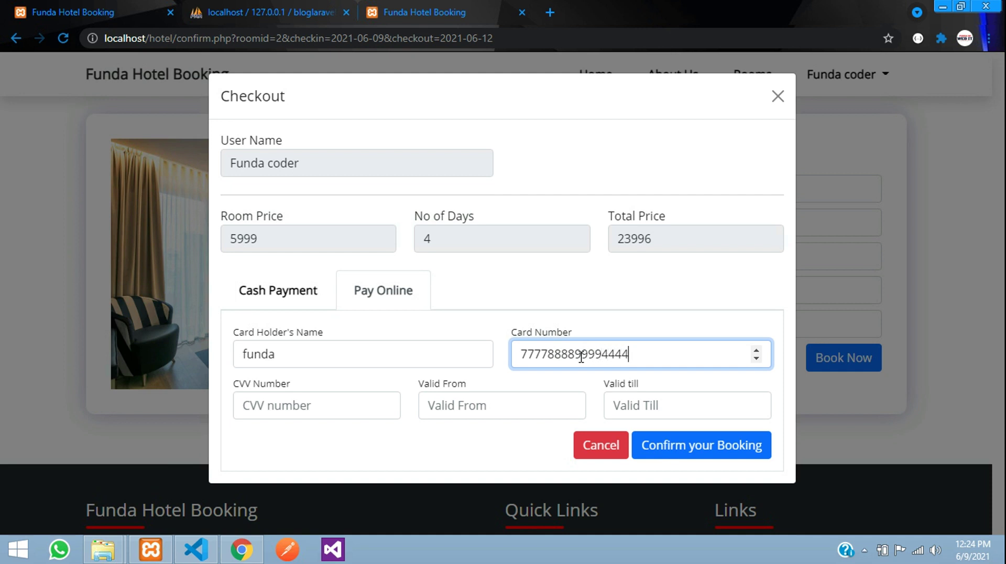
{"action": "left_click", "coordinate": [335, 386]}
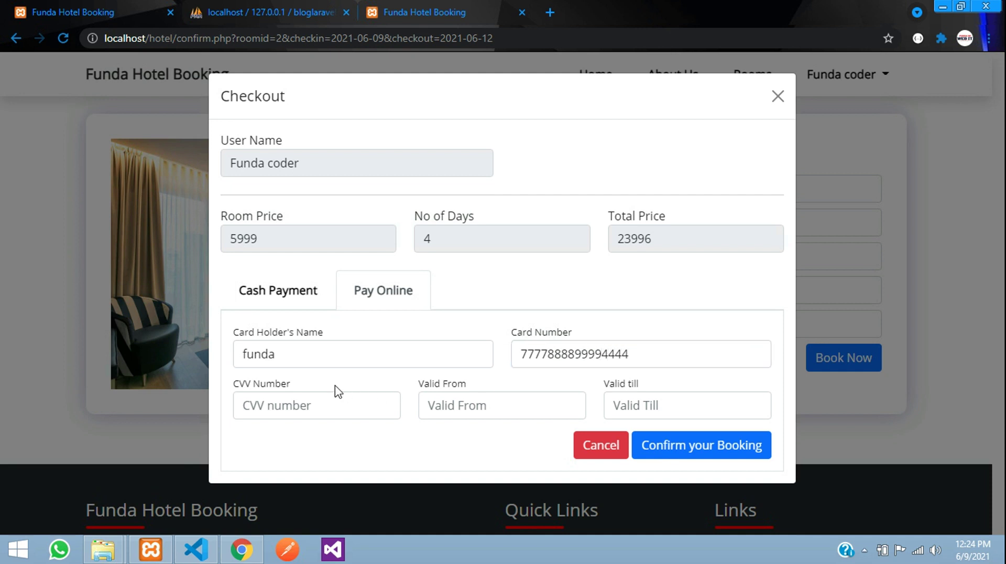
- Enter the CVV, correcting it after the invalid one-digit CVV alert
{"action": "left_click", "coordinate": [334, 409]}
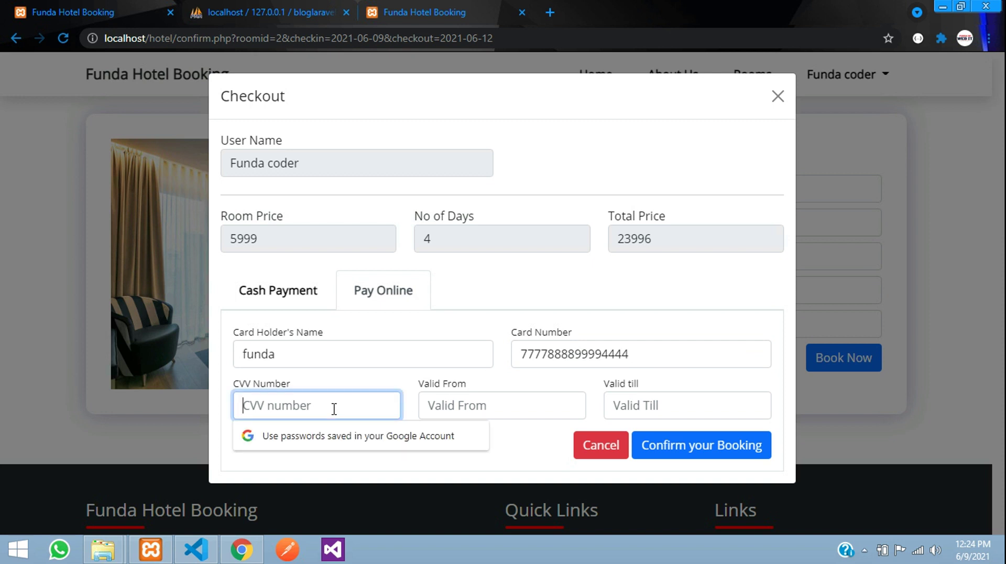
{"action": "type", "text": "4"}
{"action": "left_click", "coordinate": [384, 376]}
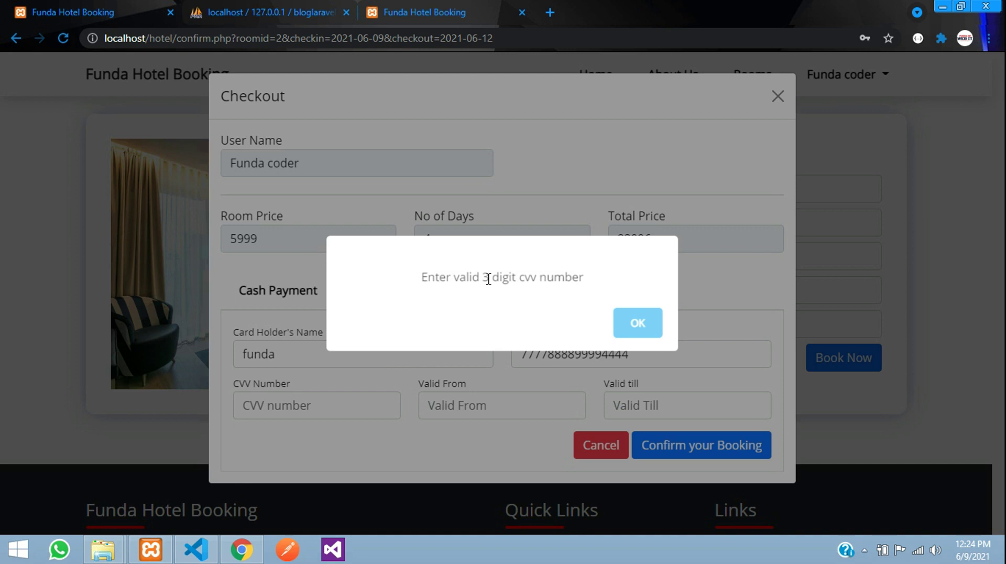
{"action": "left_click", "coordinate": [640, 328]}
{"action": "left_click", "coordinate": [328, 408]}
{"action": "type", "text": "4"}
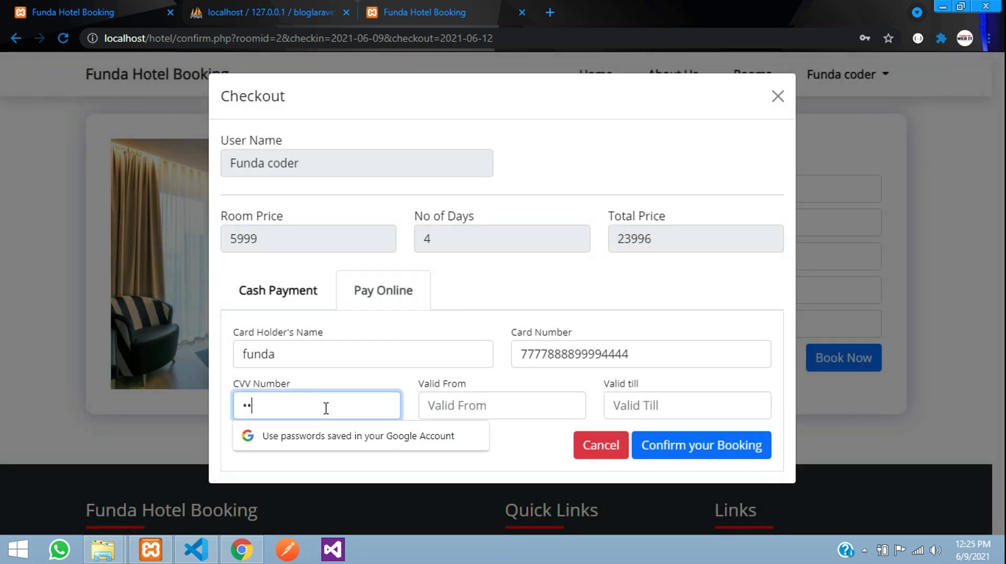
{"action": "left_click", "coordinate": [431, 384]}
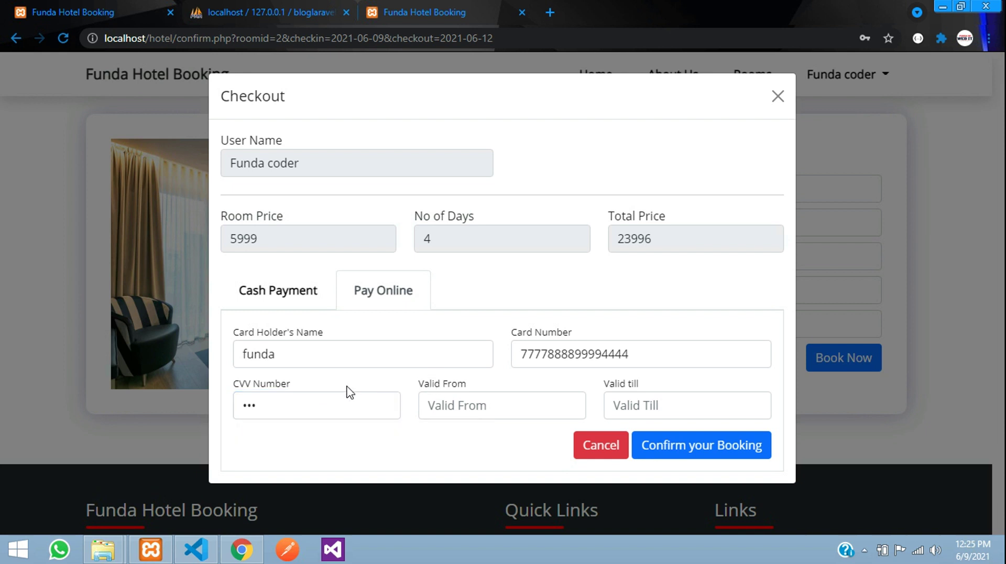
- Set the card's Valid From date to July 2022 (7/22)
{"action": "left_click", "coordinate": [466, 405]}
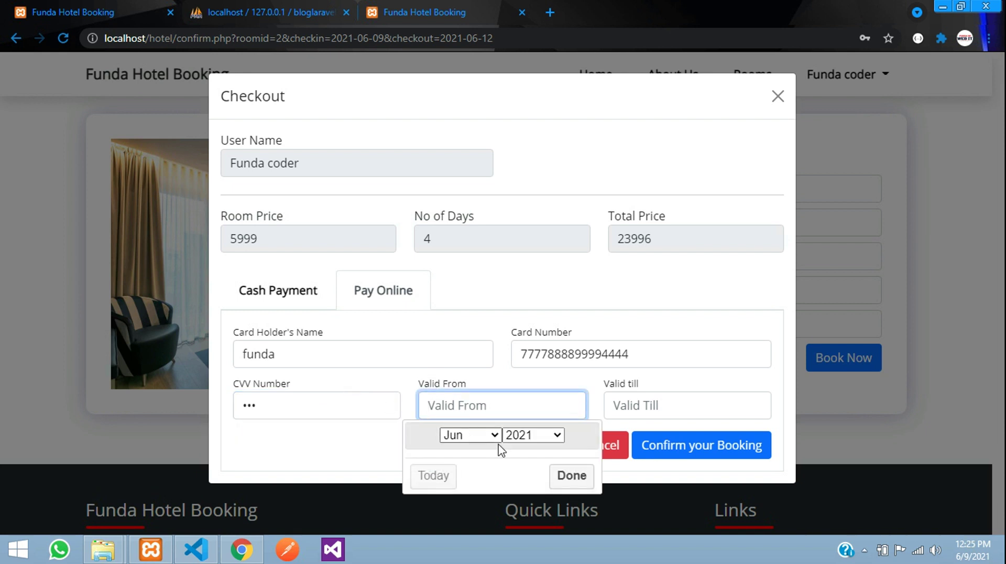
{"action": "left_click", "coordinate": [474, 435]}
{"action": "left_click", "coordinate": [461, 344]}
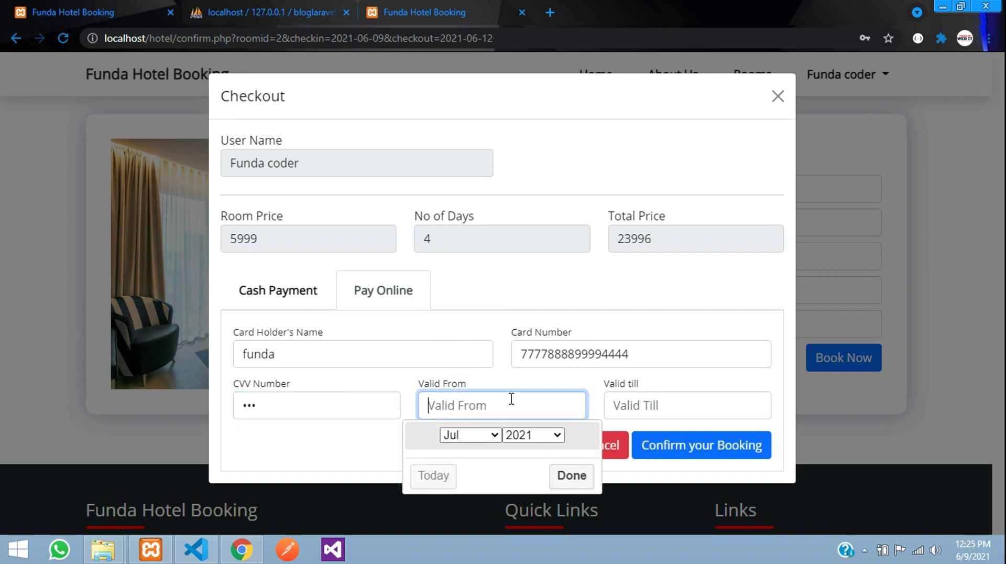
{"action": "left_click", "coordinate": [535, 436]}
{"action": "left_click", "coordinate": [519, 300]}
{"action": "left_click", "coordinate": [569, 475]}
- Set Valid Till to June 2026 (6/26) and confirm the booking
{"action": "left_click", "coordinate": [643, 416]}
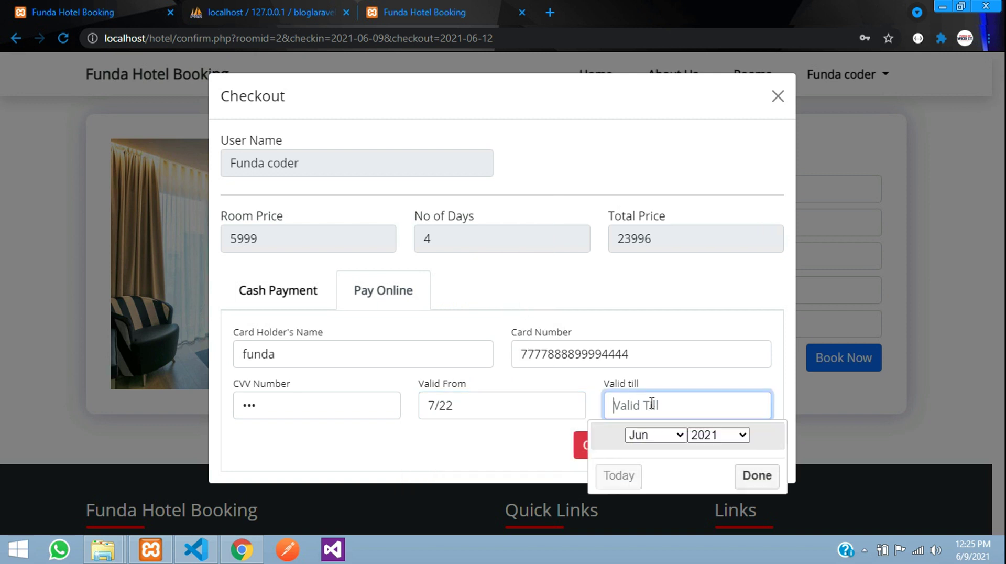
{"action": "left_click", "coordinate": [655, 435]}
{"action": "left_click", "coordinate": [709, 435]}
{"action": "left_click", "coordinate": [709, 435]}
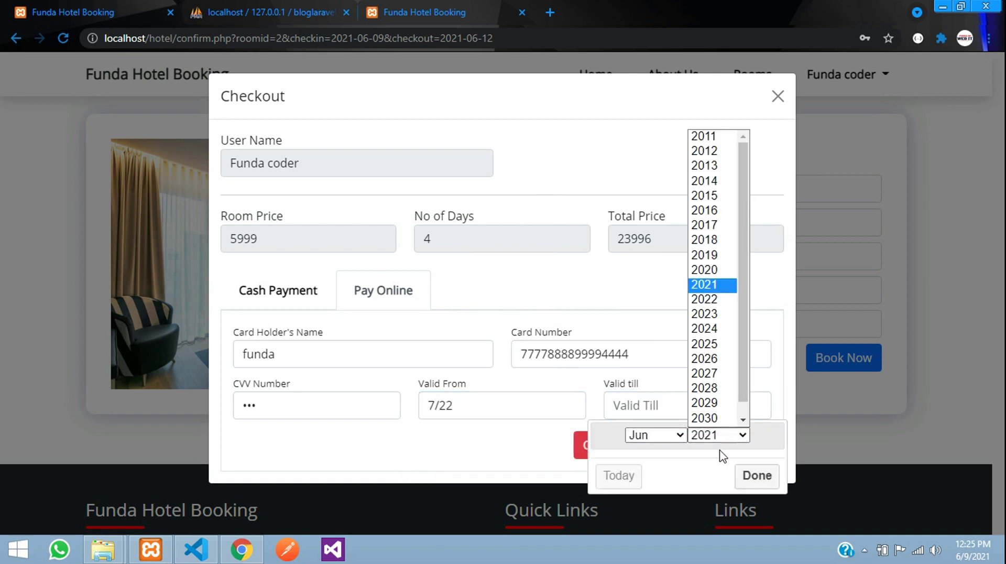
{"action": "left_click", "coordinate": [703, 357]}
{"action": "left_click", "coordinate": [757, 474]}
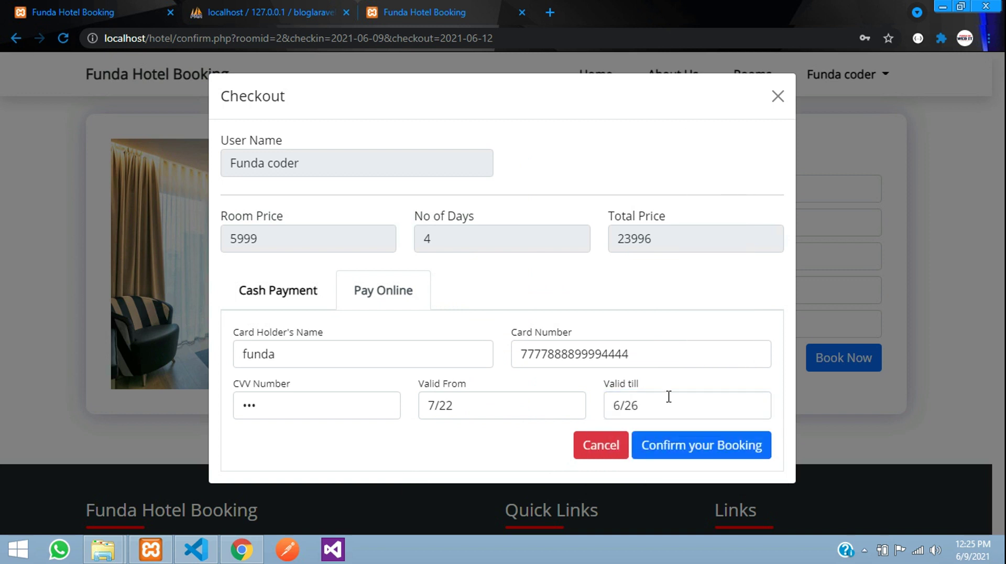
{"action": "left_click", "coordinate": [729, 441]}
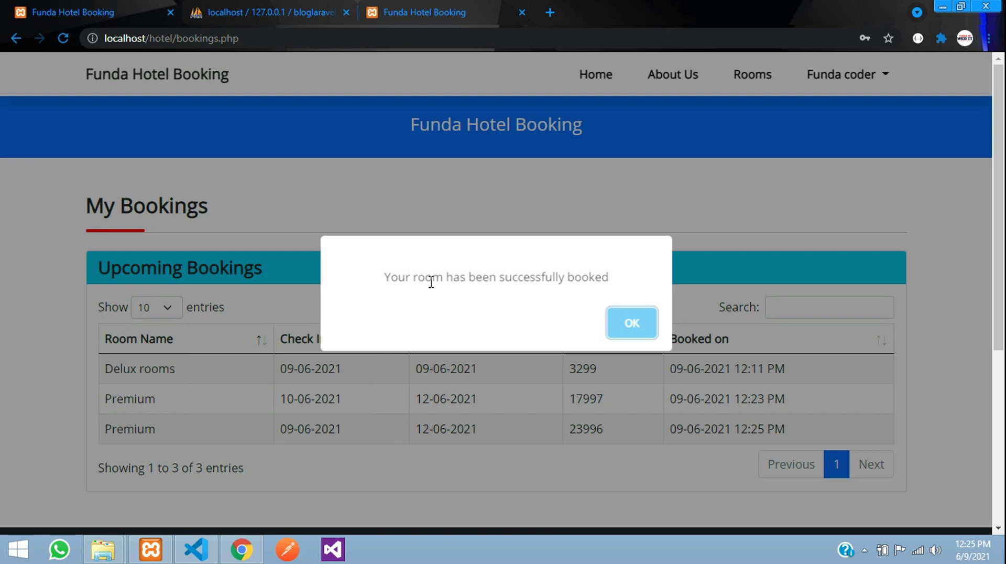
- Dismiss the success message and review the three Upcoming Bookings, including the 23996 Premium stay
{"action": "left_click_drag", "start_coordinate": [431, 282], "coordinate": [601, 278]}
{"action": "left_click", "coordinate": [595, 276]}
{"action": "left_click", "coordinate": [631, 336]}
{"action": "left_click_drag", "start_coordinate": [316, 435], "coordinate": [592, 428]}
{"action": "left_click", "coordinate": [620, 439]}
{"action": "left_click", "coordinate": [593, 420]}
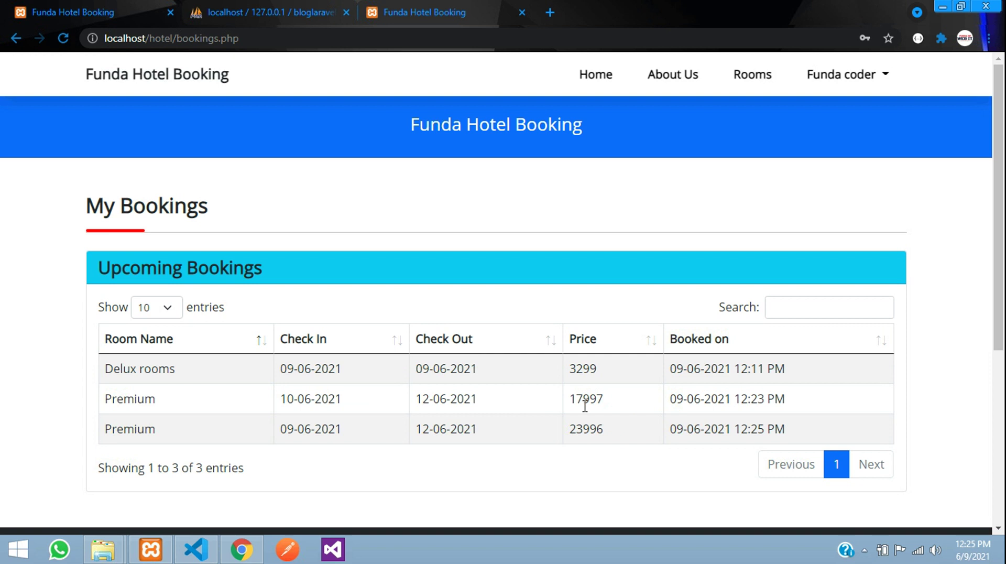
{"action": "left_click_drag", "start_coordinate": [283, 401], "coordinate": [426, 394]}
{"action": "left_click", "coordinate": [300, 427]}
- Check Premium for 11 to 12 June 2021, find it fully booked, and go back
{"action": "left_click", "coordinate": [595, 77]}
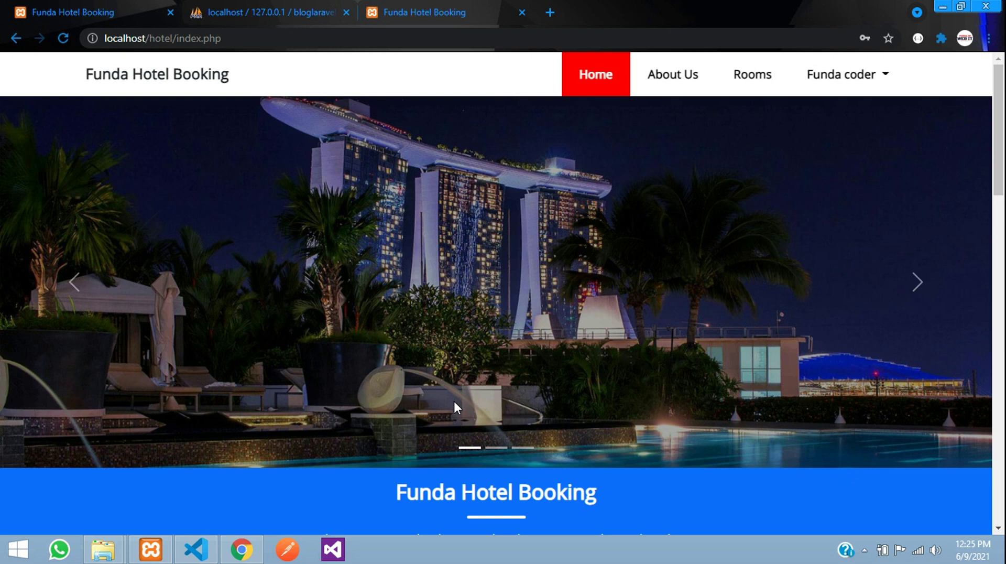
{"action": "scroll", "coordinate": [454, 404], "scroll_direction": "down", "scroll_amount": 5}
{"action": "scroll", "coordinate": [454, 406], "scroll_direction": "down", "scroll_amount": 6}
{"action": "left_click", "coordinate": [446, 171]}
{"action": "left_click", "coordinate": [555, 362]}
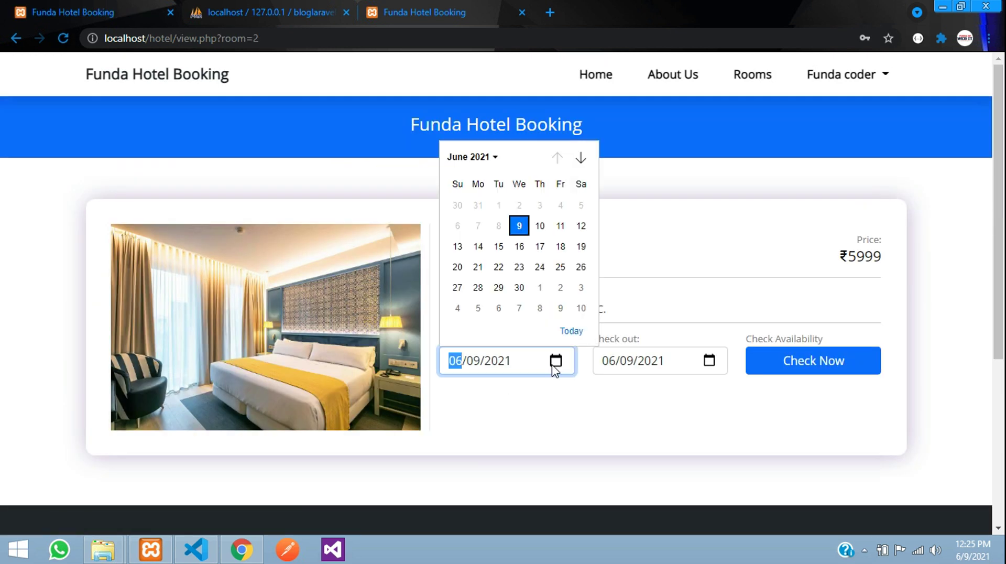
{"action": "left_click", "coordinate": [561, 226]}
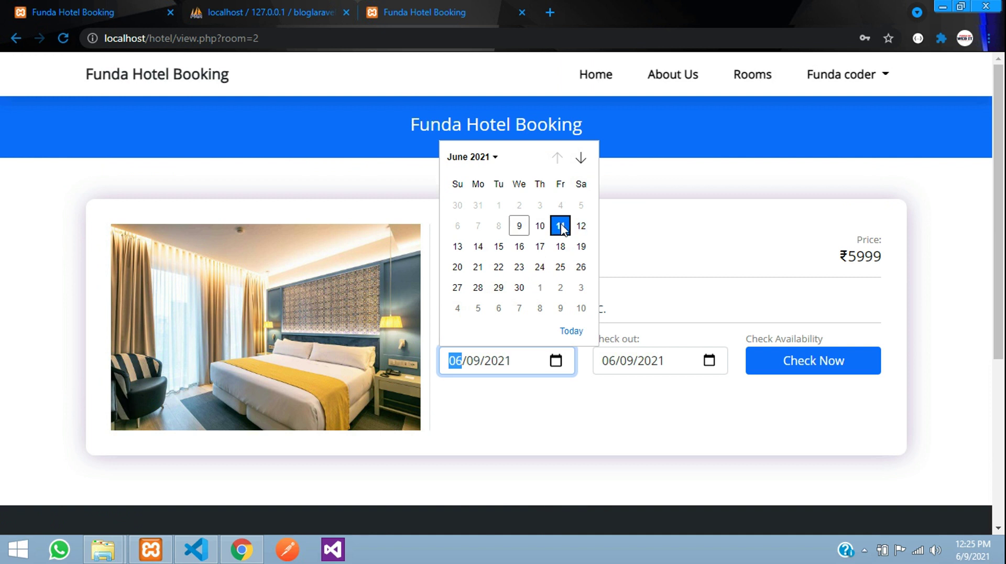
{"action": "left_click", "coordinate": [710, 361]}
{"action": "left_click", "coordinate": [734, 226]}
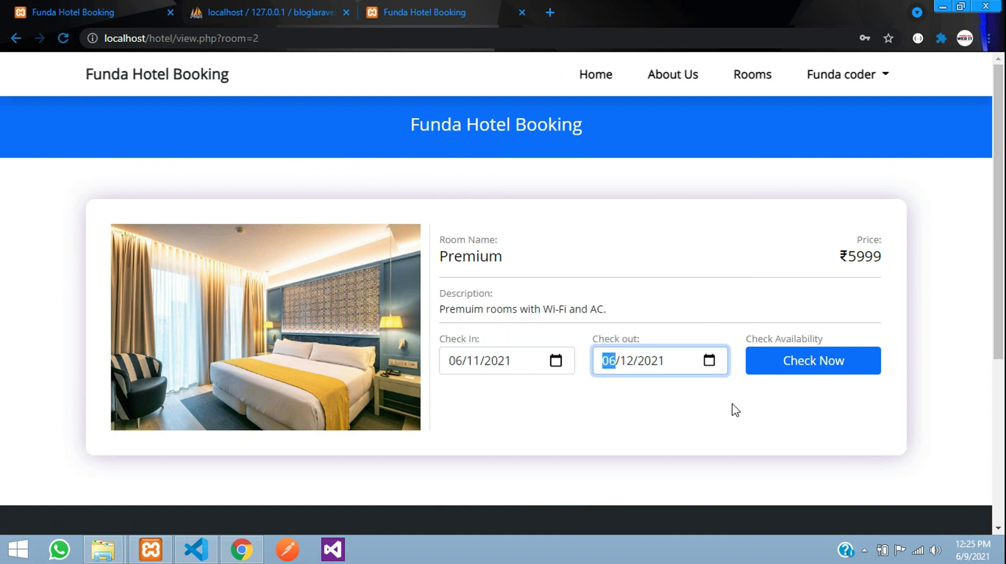
{"action": "left_click", "coordinate": [789, 366]}
{"action": "left_click_drag", "start_coordinate": [334, 298], "coordinate": [704, 307]}
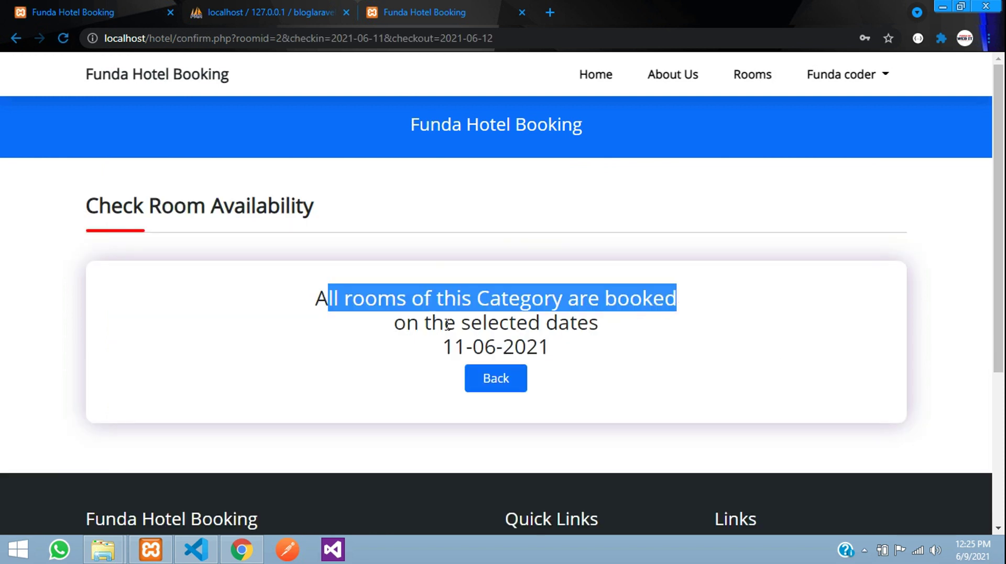
{"action": "left_click", "coordinate": [488, 378]}
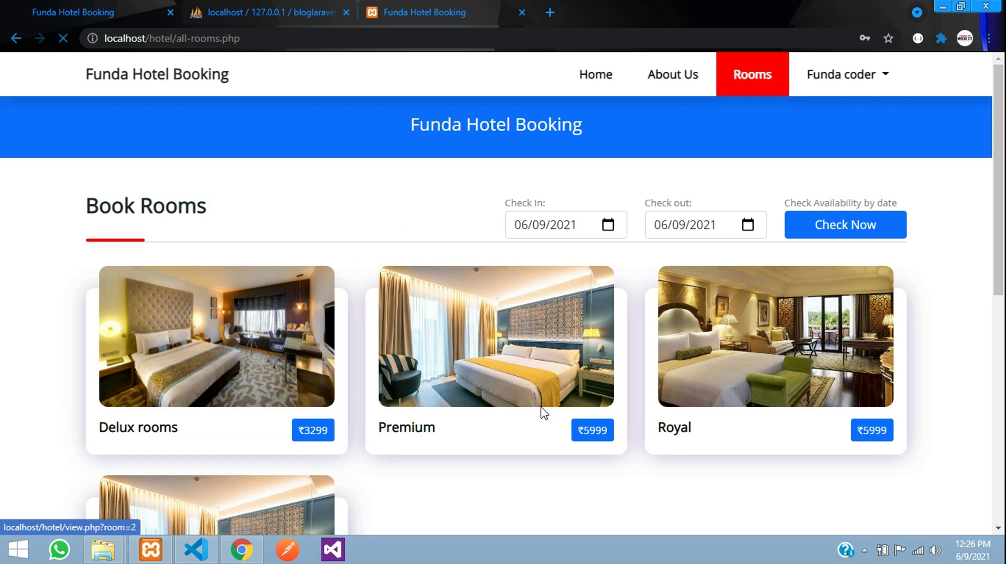
- Check Premium for 9 to 10 June, find it fully booked, and go back
{"action": "left_click", "coordinate": [544, 413]}
{"action": "left_click", "coordinate": [559, 362]}
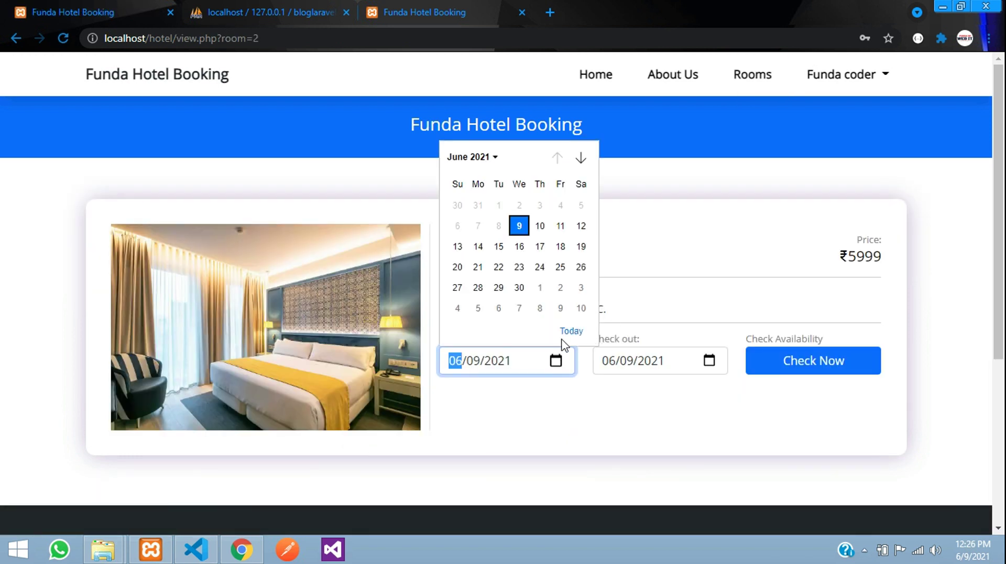
{"action": "left_click", "coordinate": [520, 227]}
{"action": "left_click", "coordinate": [707, 362]}
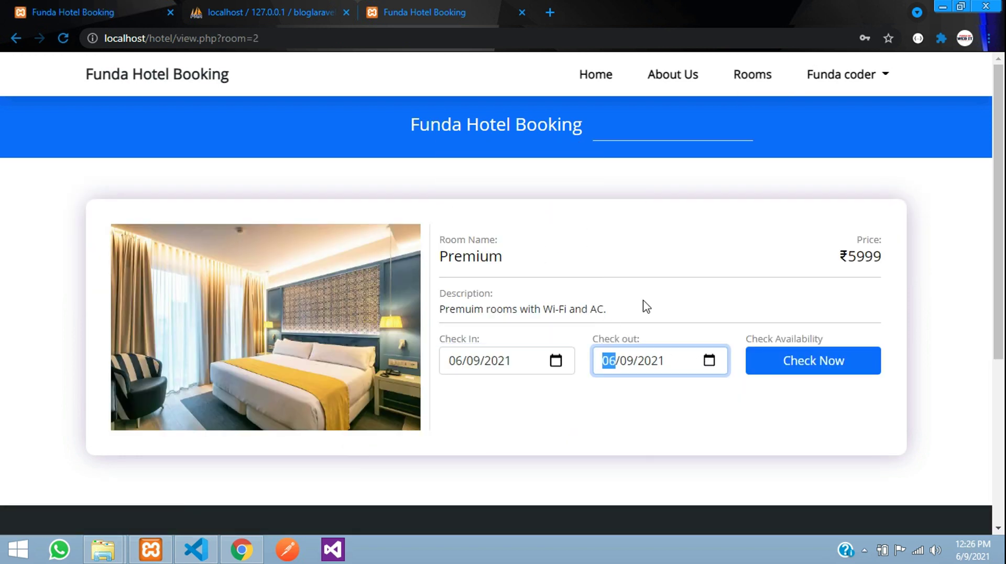
{"action": "left_click", "coordinate": [694, 224]}
{"action": "left_click", "coordinate": [791, 361]}
{"action": "left_click_drag", "start_coordinate": [342, 306], "coordinate": [671, 321]}
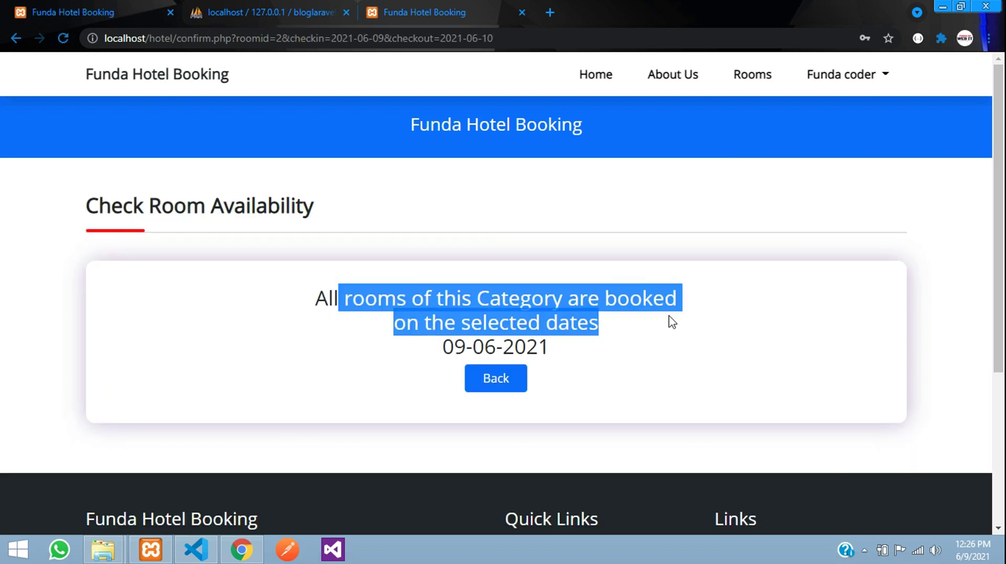
{"action": "left_click", "coordinate": [496, 377]}
- Find Premium available for 13 to 14 June at 11998, then return home
{"action": "left_click", "coordinate": [539, 346]}
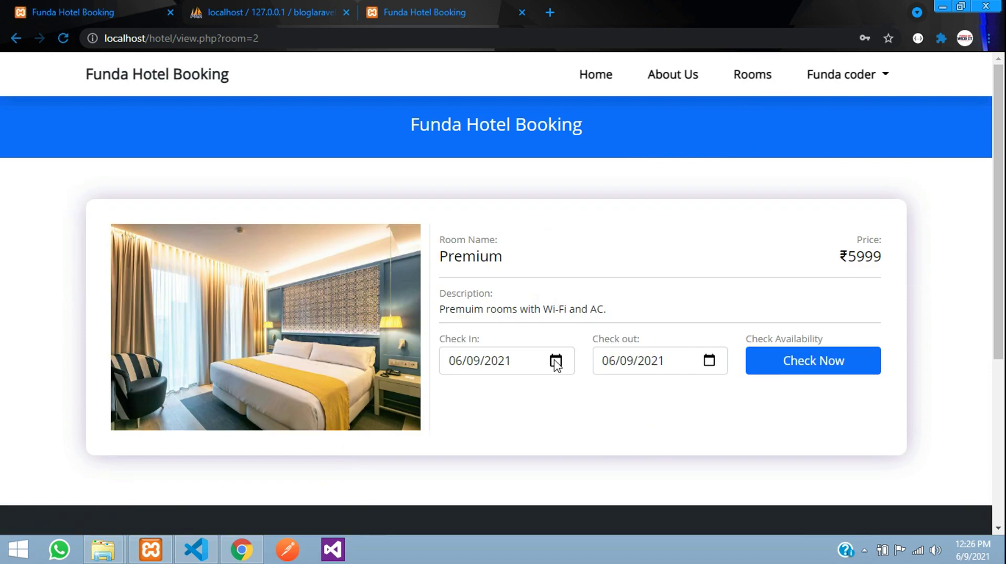
{"action": "left_click", "coordinate": [556, 360]}
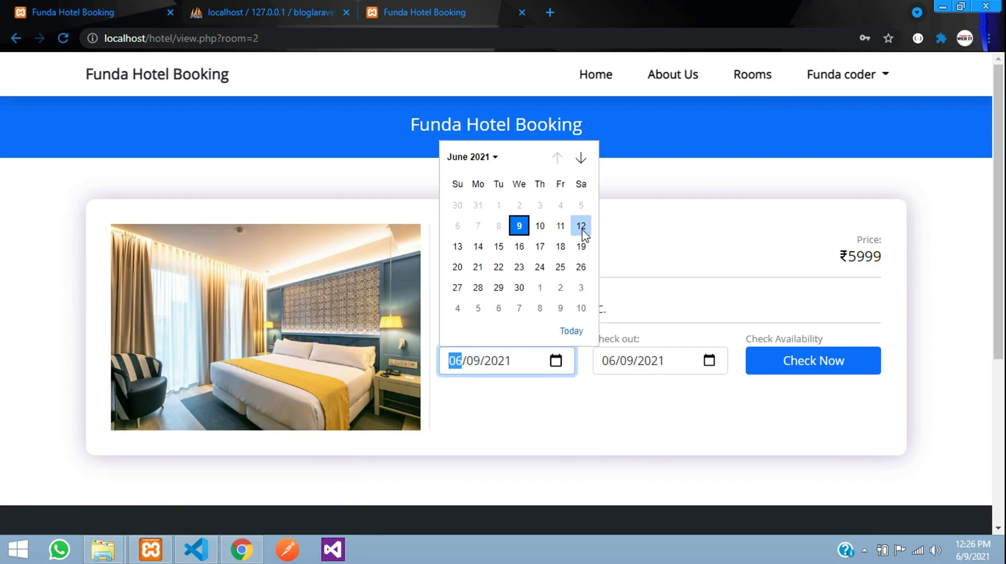
{"action": "left_click", "coordinate": [458, 246]}
{"action": "left_click", "coordinate": [709, 361]}
{"action": "left_click", "coordinate": [632, 247]}
{"action": "left_click", "coordinate": [808, 362]}
{"action": "left_click_drag", "start_coordinate": [588, 299], "coordinate": [643, 300]}
{"action": "left_click", "coordinate": [640, 302]}
{"action": "left_click", "coordinate": [596, 74]}
- Glance at the Delux rooms details and return to the home page
{"action": "scroll", "coordinate": [201, 244], "scroll_direction": "down", "scroll_amount": 3}
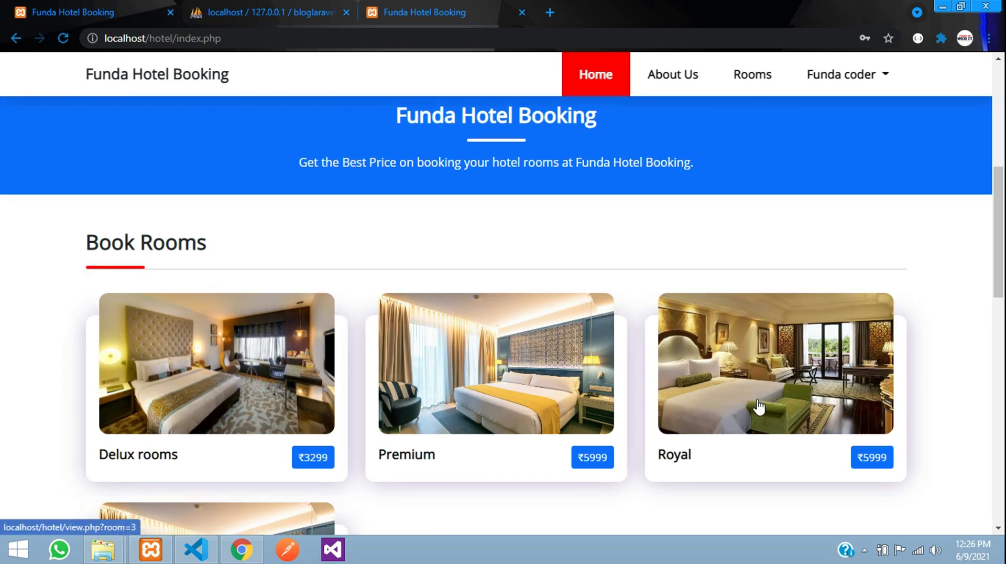
{"action": "left_click", "coordinate": [201, 243]}
{"action": "scroll", "coordinate": [456, 336], "scroll_direction": "down", "scroll_amount": 2}
{"action": "scroll", "coordinate": [463, 339], "scroll_direction": "up", "scroll_amount": 2}
{"action": "left_click", "coordinate": [608, 83]}
{"action": "scroll", "coordinate": [445, 425], "scroll_direction": "down", "scroll_amount": 4}
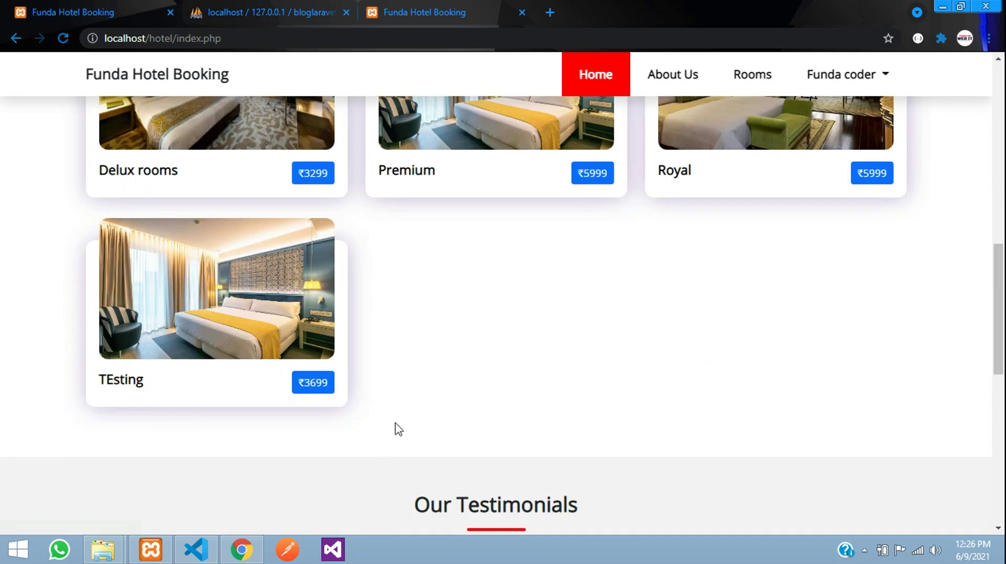
{"action": "scroll", "coordinate": [382, 409], "scroll_direction": "up", "scroll_amount": 3}
- Book the Royal room for 9 June 2021 at 5999 and dismiss the success alert
{"action": "left_click", "coordinate": [789, 285]}
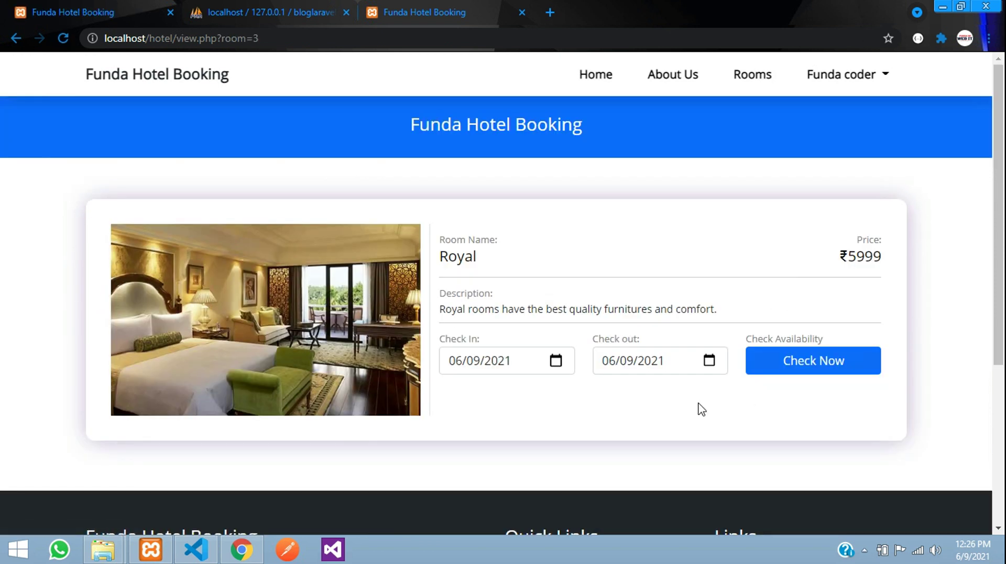
{"action": "left_click", "coordinate": [781, 359]}
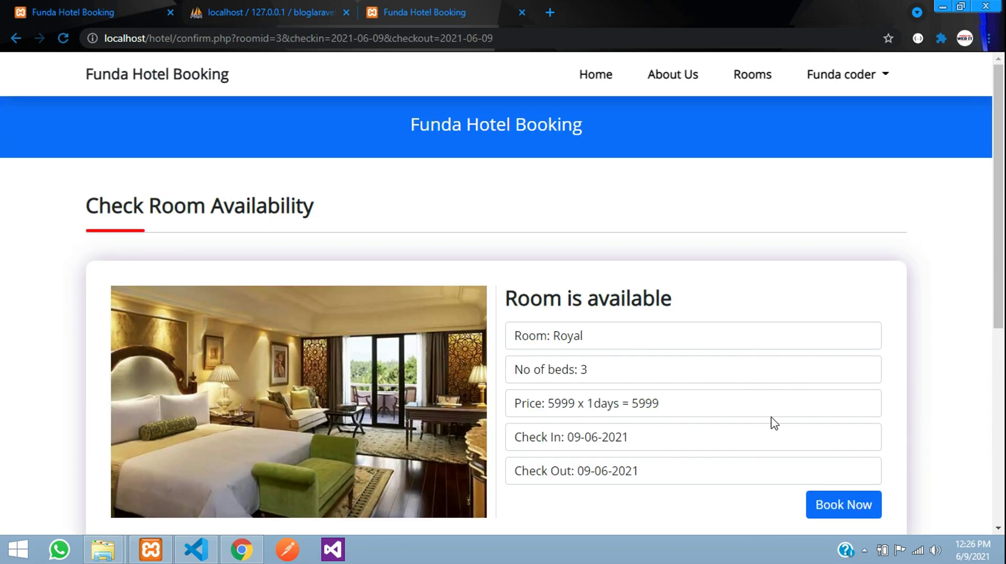
{"action": "scroll", "coordinate": [623, 360], "scroll_direction": "down", "scroll_amount": 3}
{"action": "left_click", "coordinate": [836, 360]}
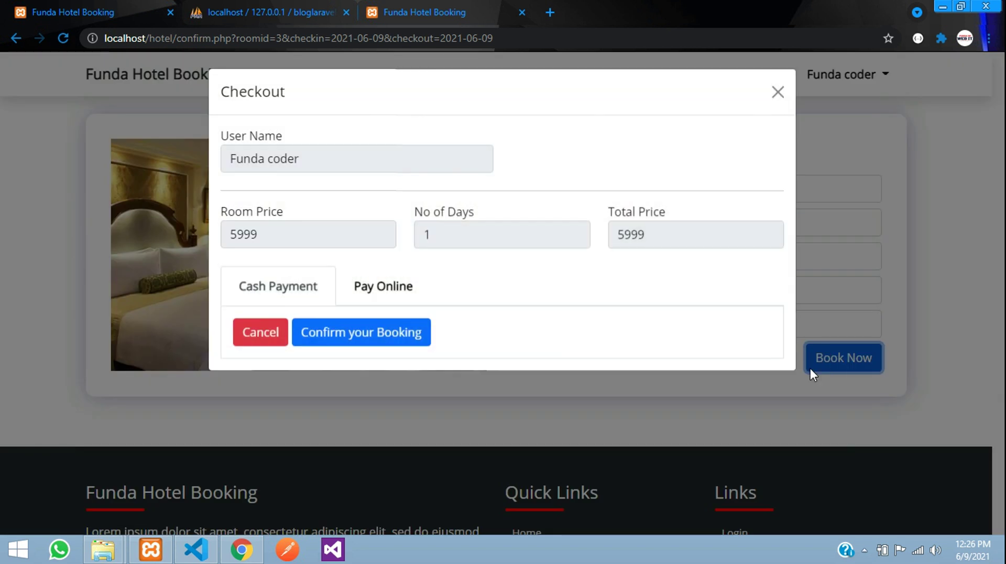
{"action": "left_click", "coordinate": [354, 342]}
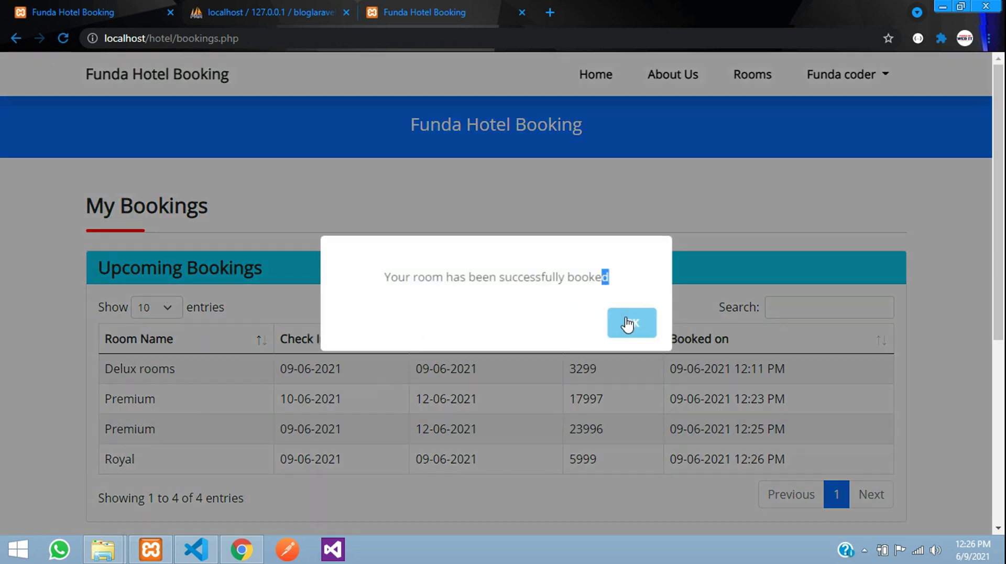
{"action": "left_click", "coordinate": [629, 323]}
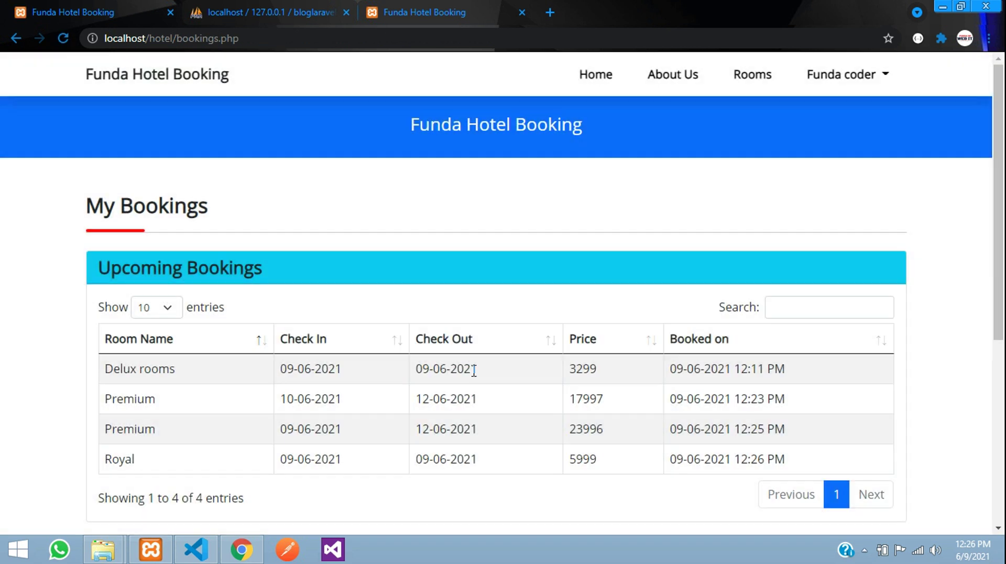
{"action": "scroll", "coordinate": [281, 321], "scroll_direction": "down", "scroll_amount": 4}
{"action": "scroll", "coordinate": [271, 360], "scroll_direction": "up", "scroll_amount": 3}
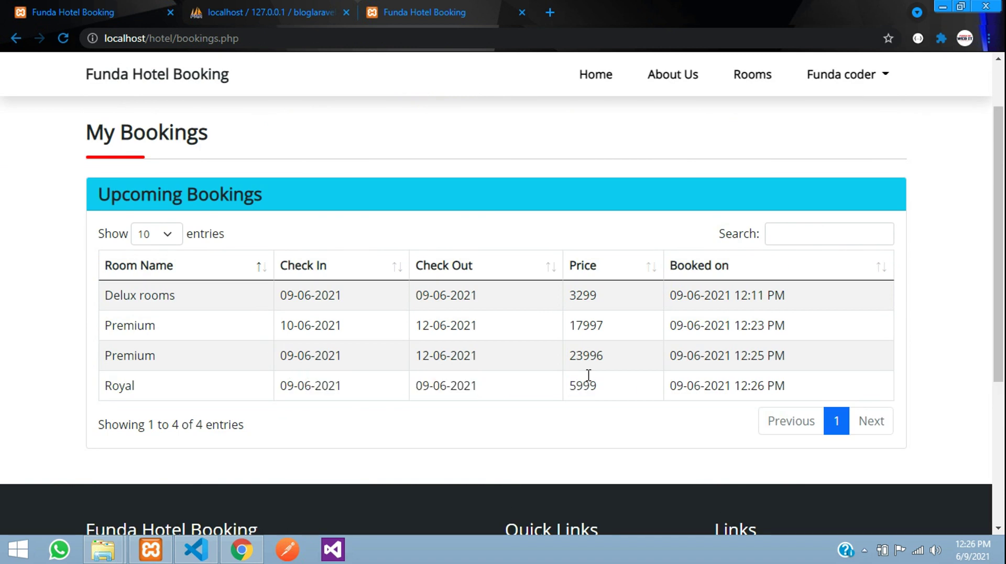
- View the customer's My Profile page, then log out of the customer account
{"action": "left_click", "coordinate": [842, 80]}
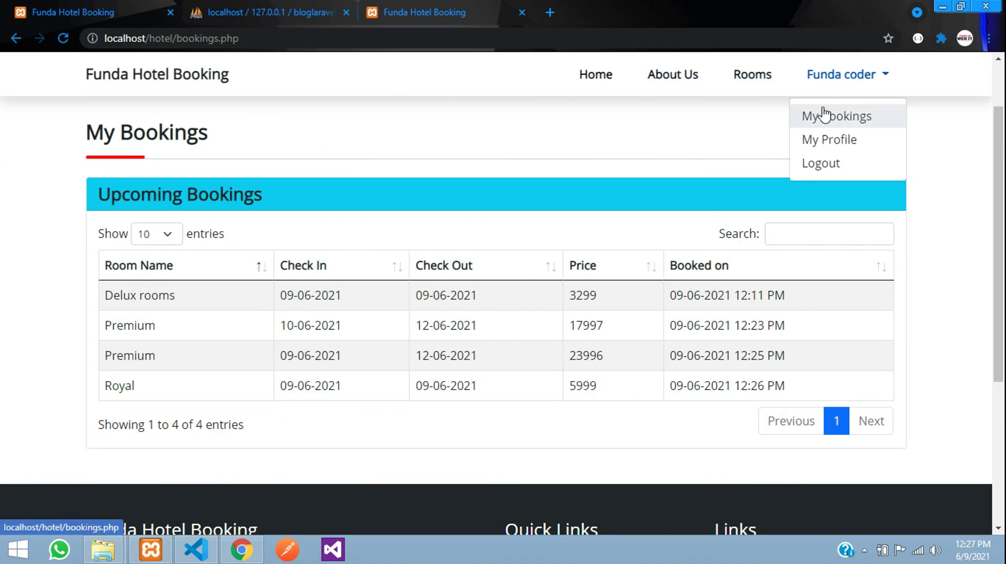
{"action": "left_click", "coordinate": [817, 150]}
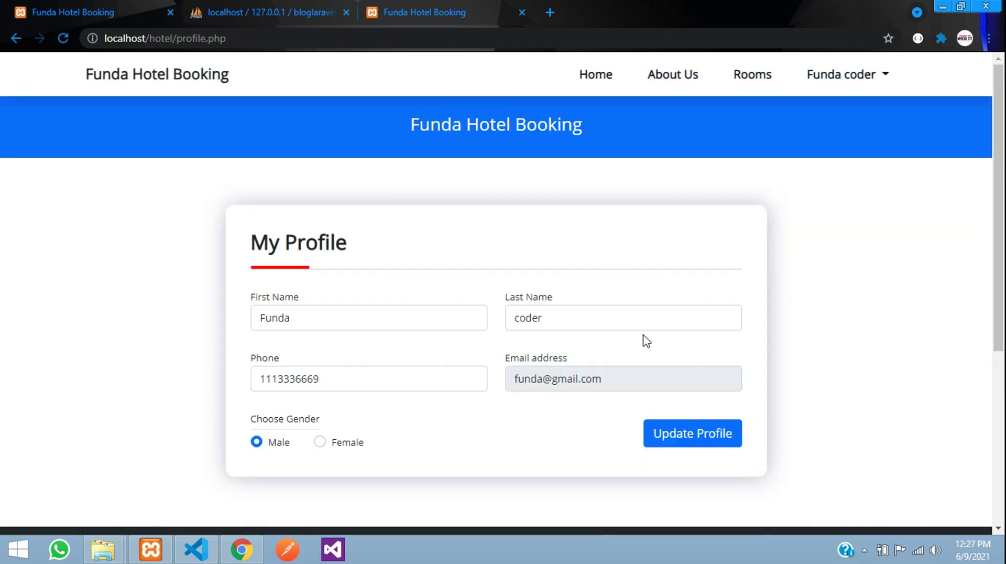
{"action": "left_click", "coordinate": [842, 80]}
{"action": "left_click", "coordinate": [834, 165]}
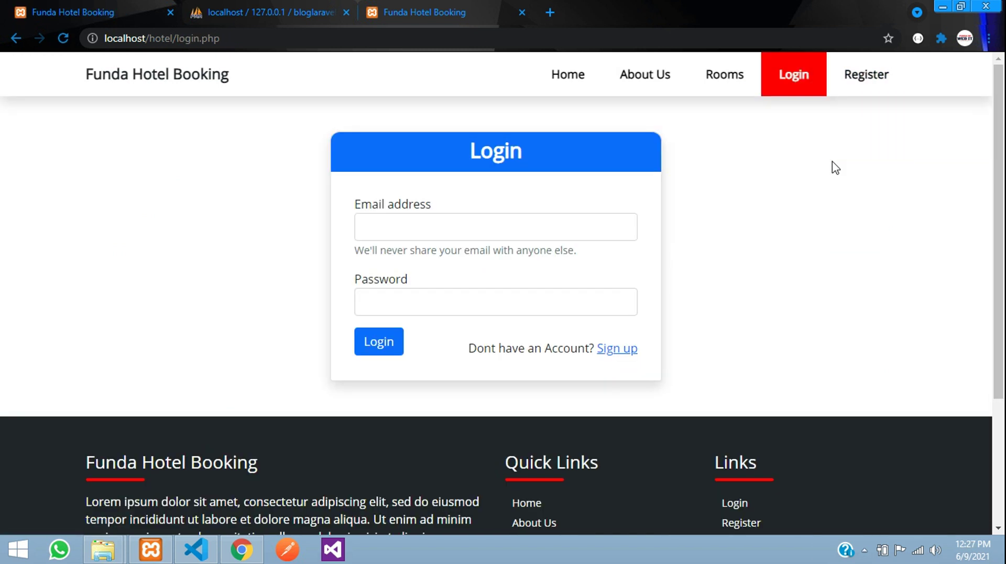
- Load the admin login page and sign in with the admin account's e-mail and password
{"action": "left_click", "coordinate": [179, 73]}
{"action": "left_click_drag", "start_coordinate": [176, 39], "coordinate": [415, 47]}
{"action": "type", "text": "ad"}
{"action": "key", "text": "Return"}
{"action": "left_click", "coordinate": [497, 194]}
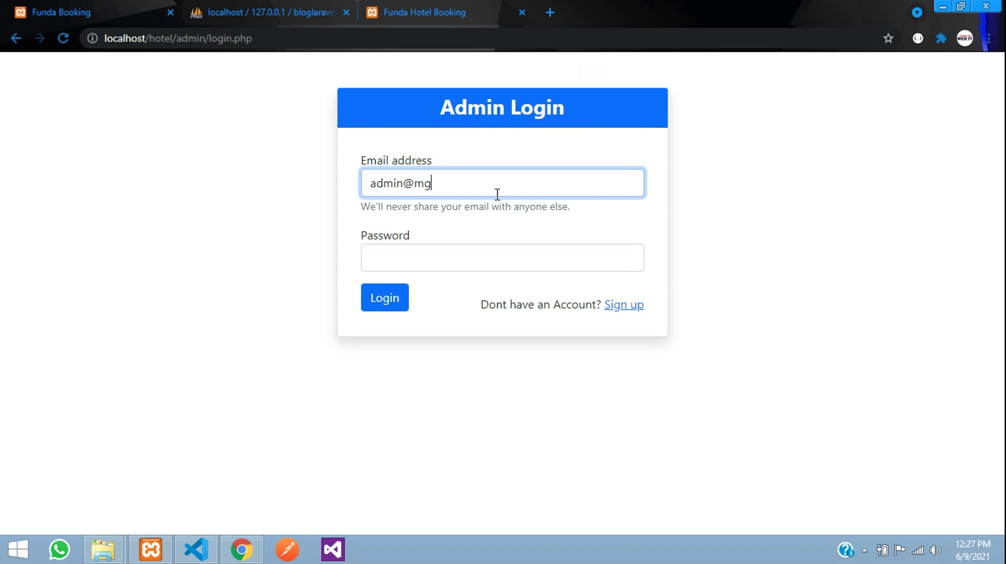
{"action": "key", "text": "Tab"}
{"action": "key", "text": "Return"}
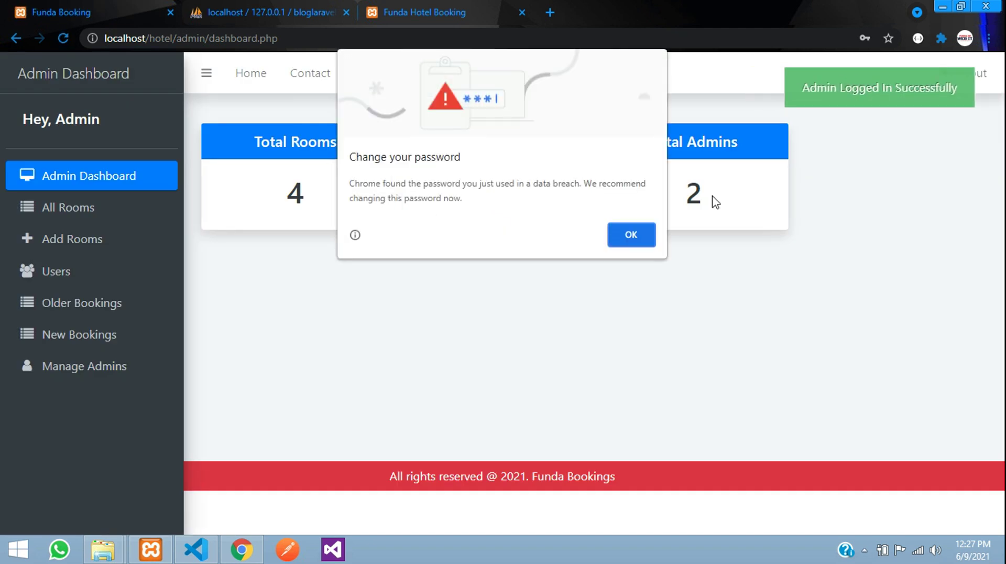
- Dismiss the password warning and review the New Bookings list's booking times and user names
{"action": "left_click", "coordinate": [644, 234]}
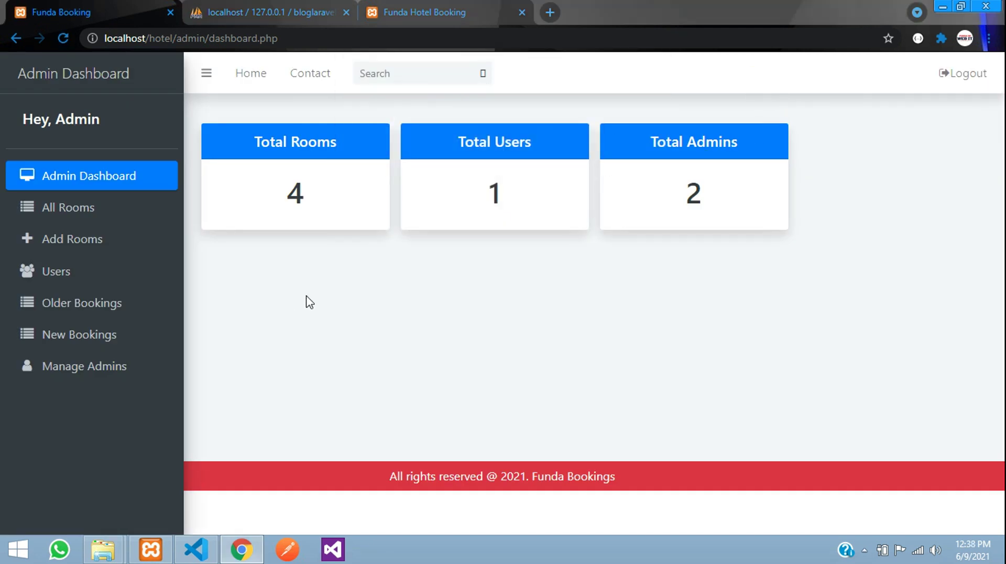
{"action": "left_click", "coordinate": [111, 334]}
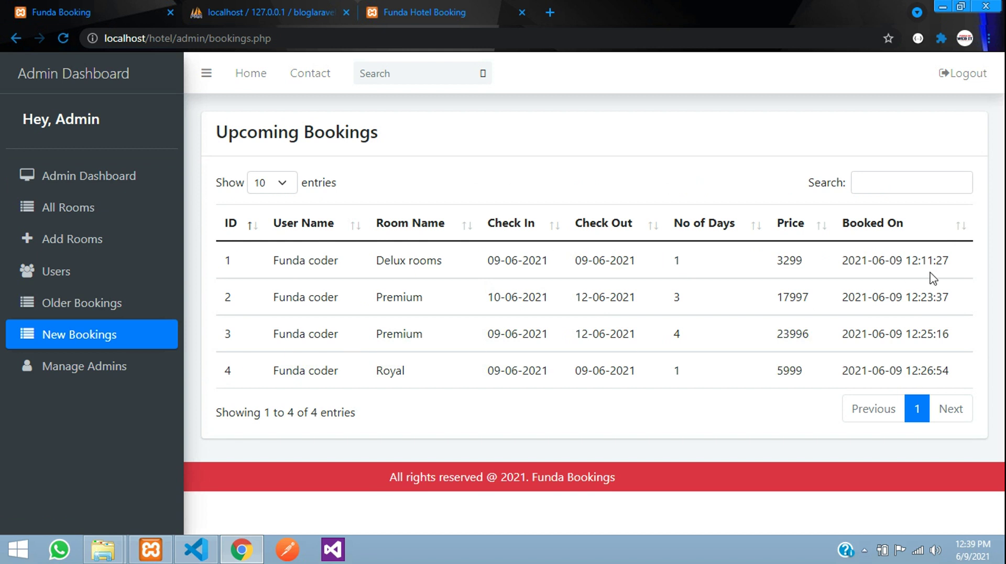
{"action": "left_click_drag", "start_coordinate": [922, 298], "coordinate": [941, 297]}
{"action": "left_click_drag", "start_coordinate": [906, 334], "coordinate": [931, 338]}
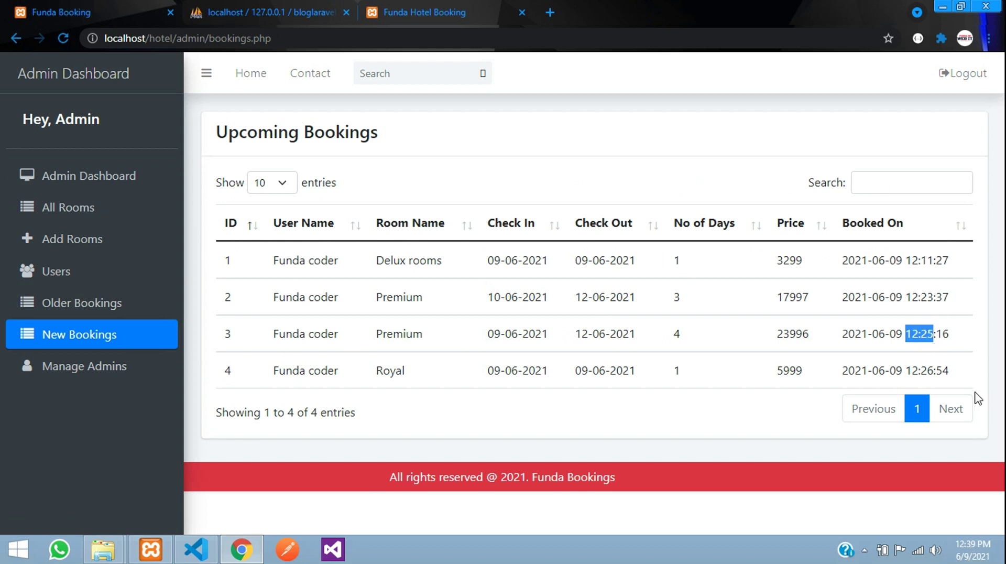
{"action": "left_click_drag", "start_coordinate": [913, 365], "coordinate": [943, 367]}
{"action": "left_click", "coordinate": [843, 370]}
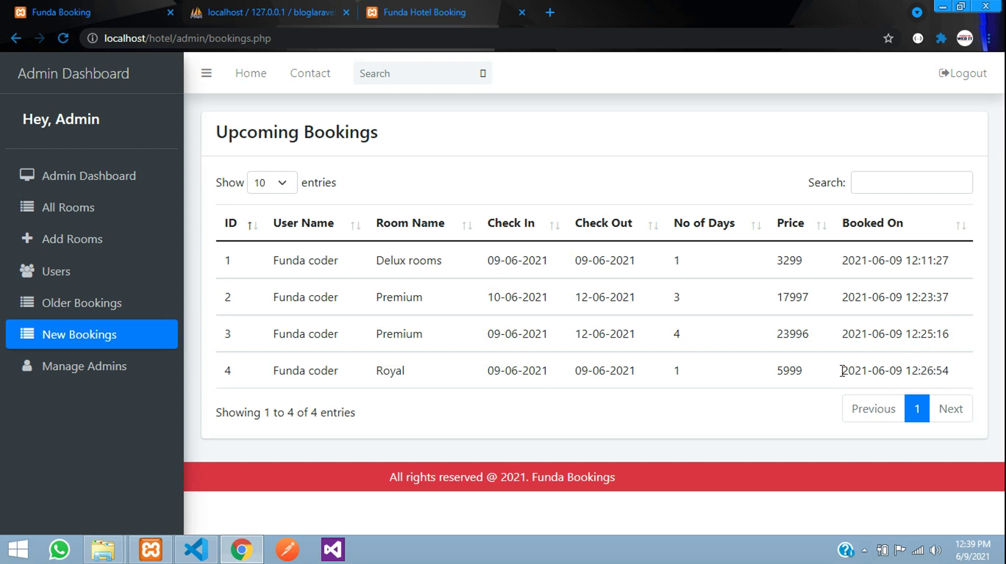
{"action": "left_click_drag", "start_coordinate": [266, 373], "coordinate": [317, 372]}
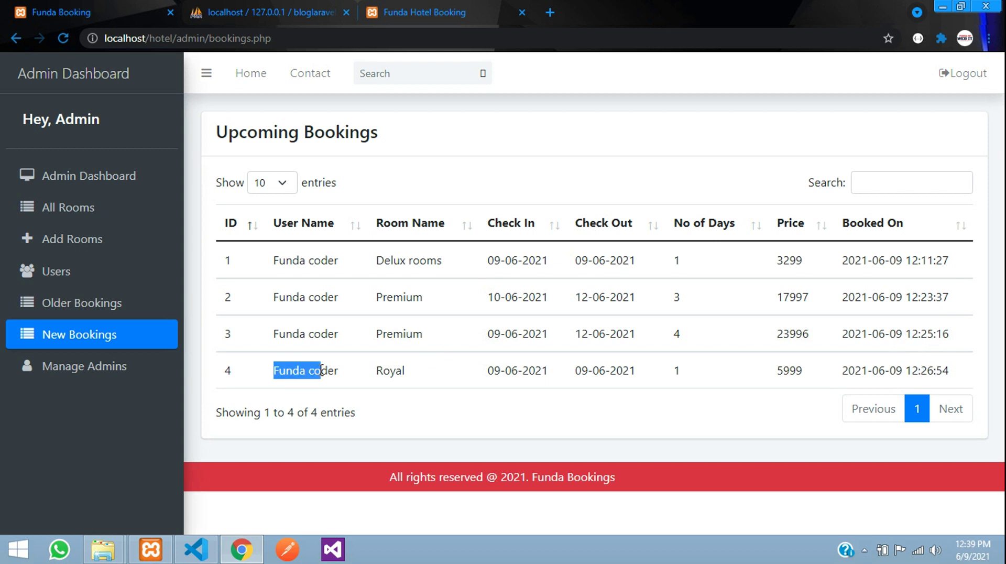
{"action": "left_click", "coordinate": [304, 262]}
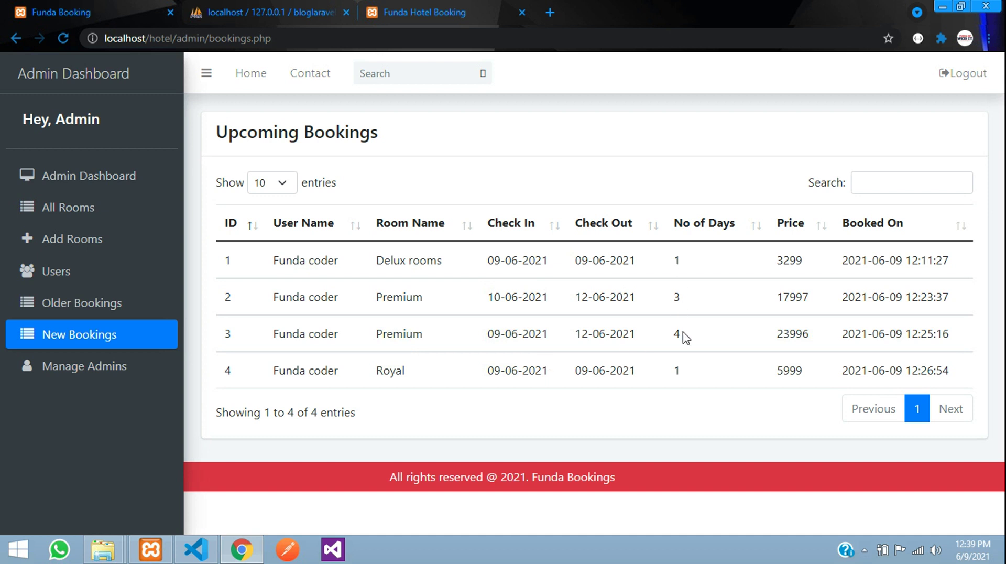
- Search the bookings table for 'fu', then go to the public About Us page
{"action": "left_click", "coordinate": [893, 184]}
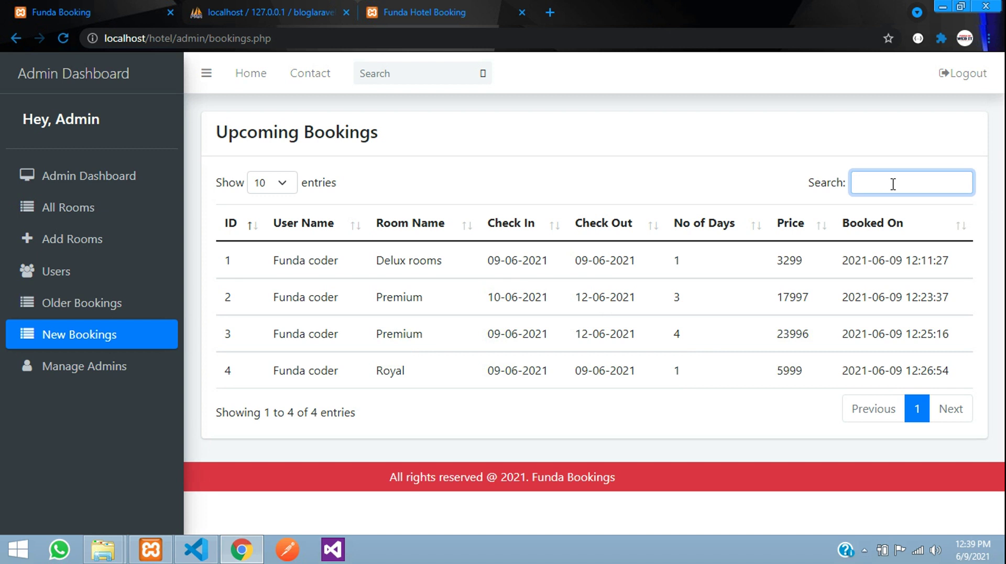
{"action": "type", "text": "fu"}
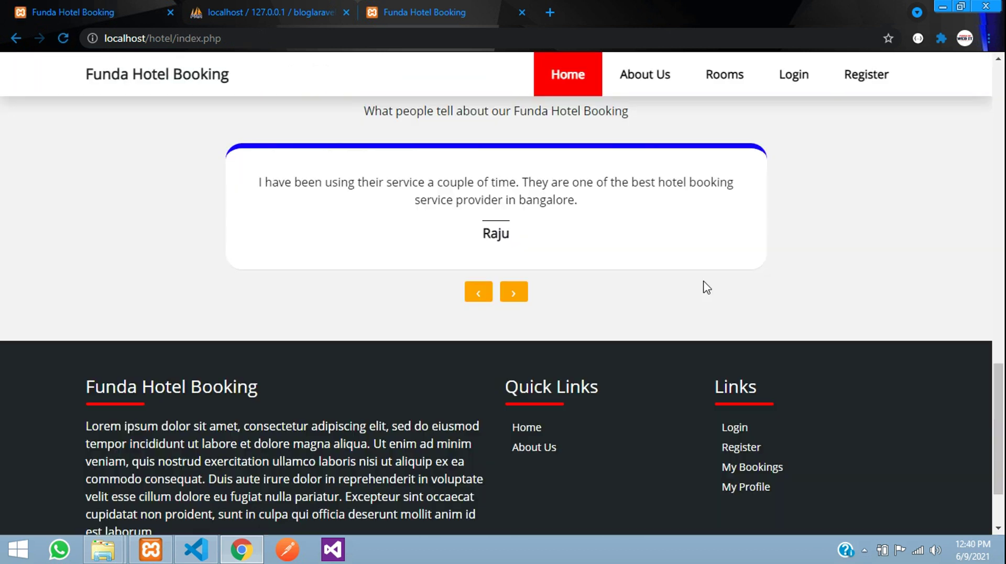
{"action": "scroll", "coordinate": [704, 285], "scroll_direction": "up", "scroll_amount": 8}
{"action": "scroll", "coordinate": [703, 286], "scroll_direction": "up", "scroll_amount": 10}
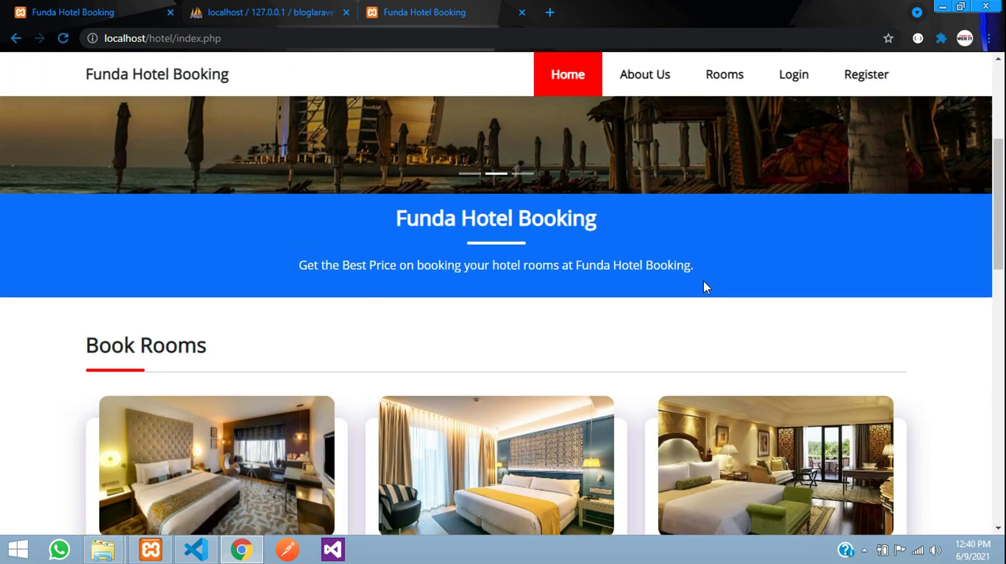
{"action": "left_click", "coordinate": [634, 78]}
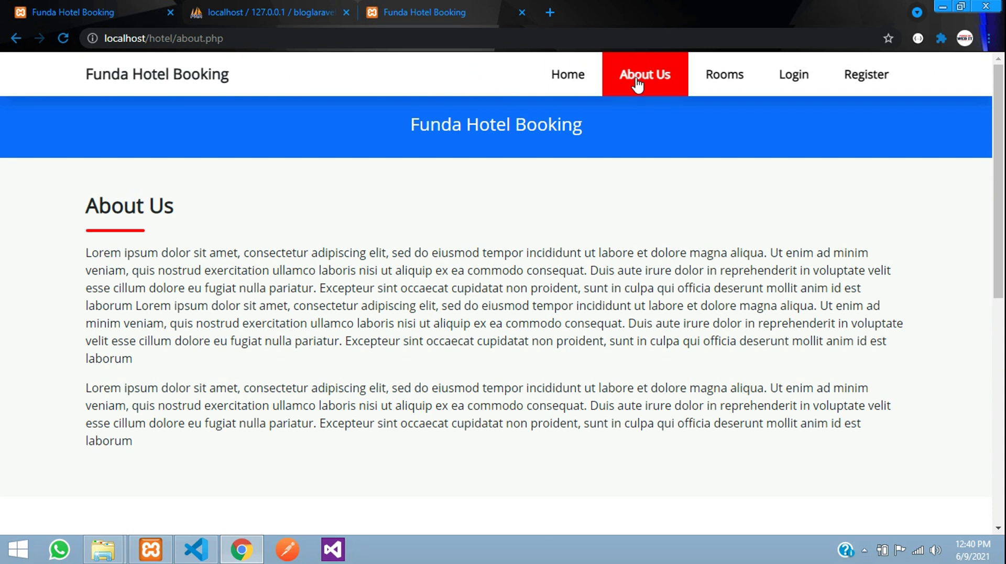